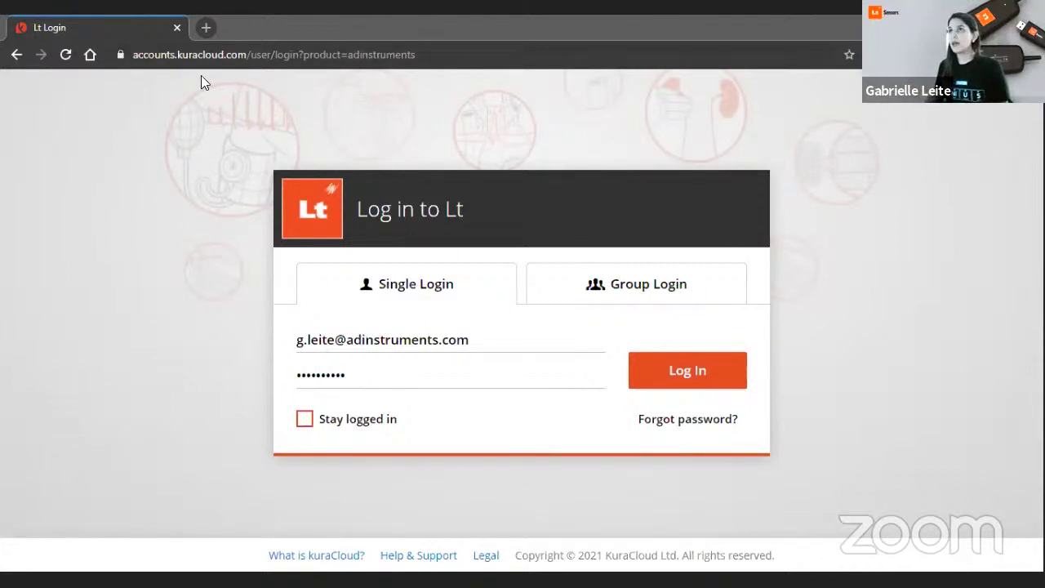
Log in to Lt with the prefilled account and open the Escenario Simulado - Eclampsia lesson in student view.
{"action": "left_click_drag", "start_coordinate": [182, 54], "coordinate": [247, 53]}
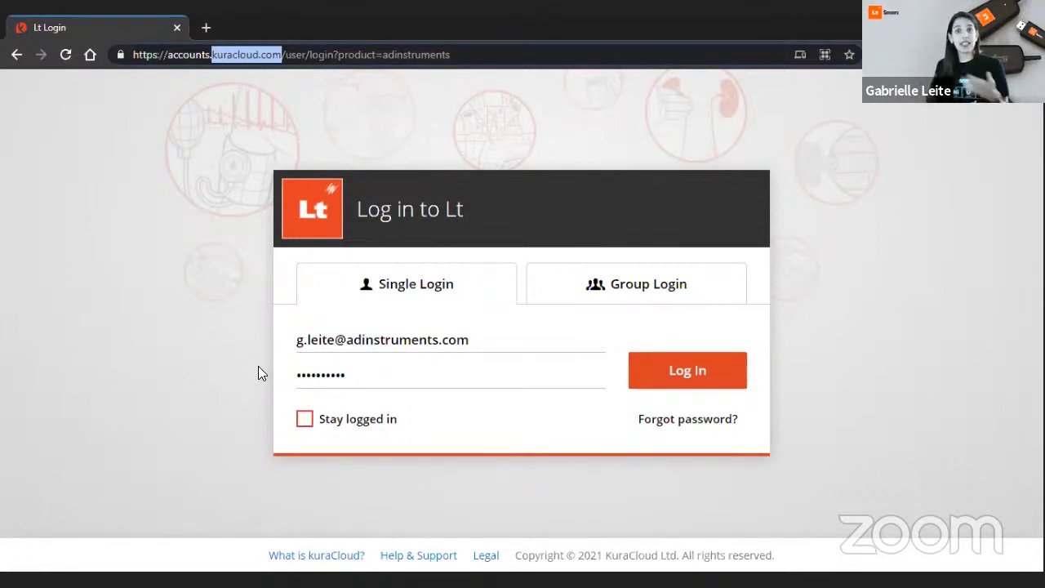
{"action": "left_click", "coordinate": [681, 369]}
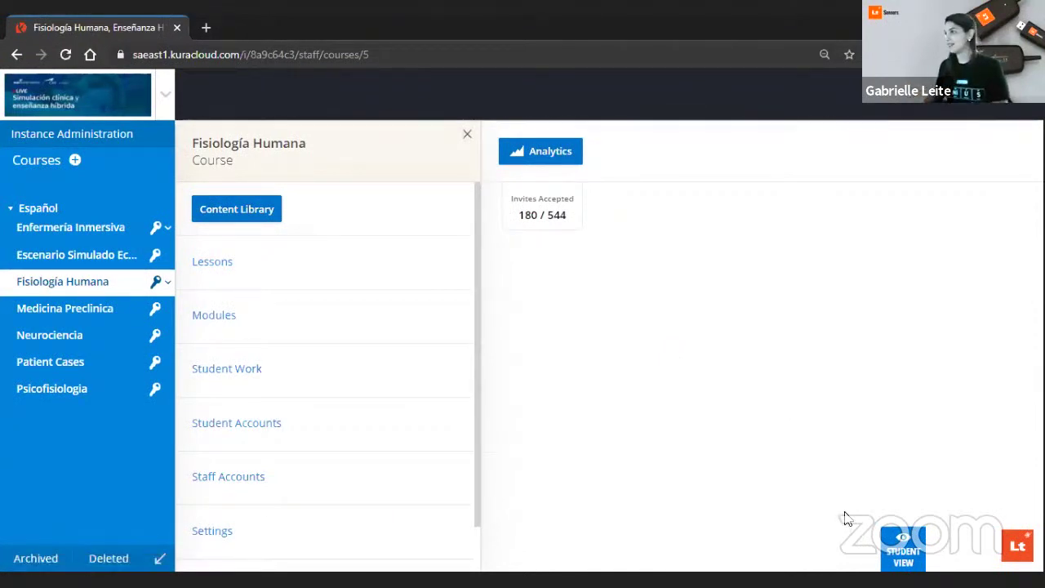
{"action": "left_click", "coordinate": [922, 551]}
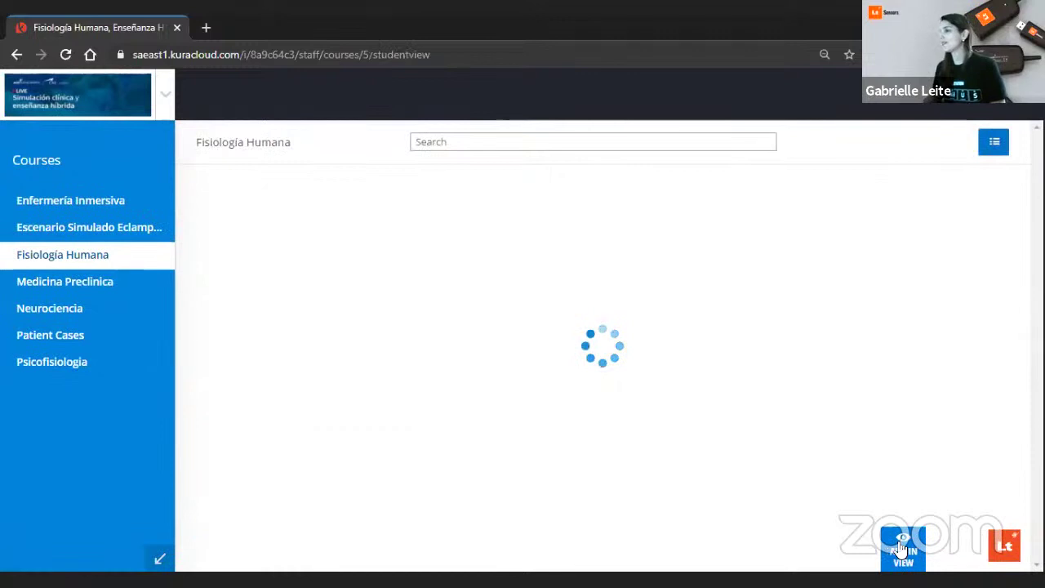
{"action": "left_click", "coordinate": [127, 230]}
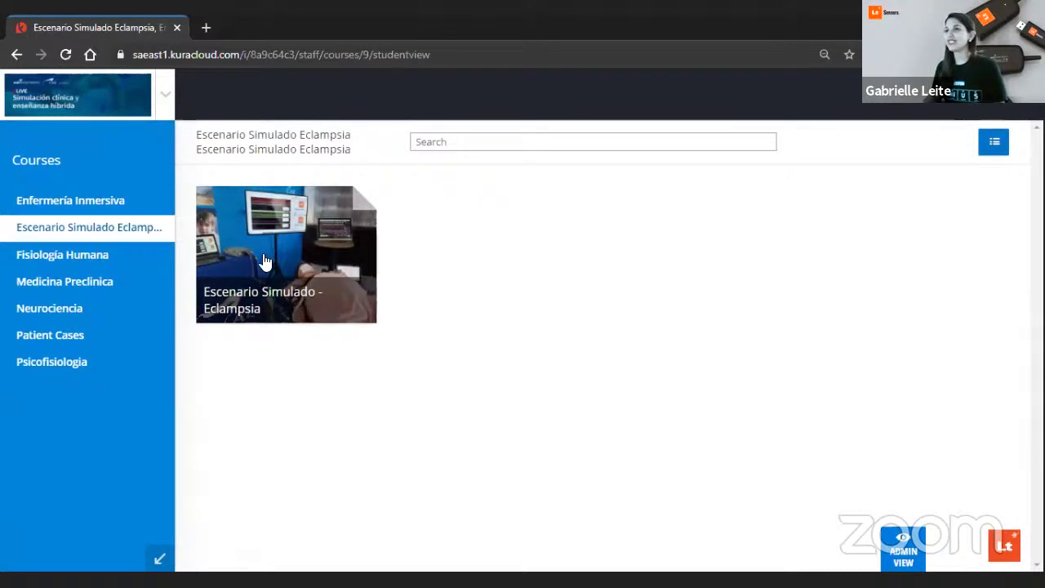
{"action": "left_click", "coordinate": [264, 260]}
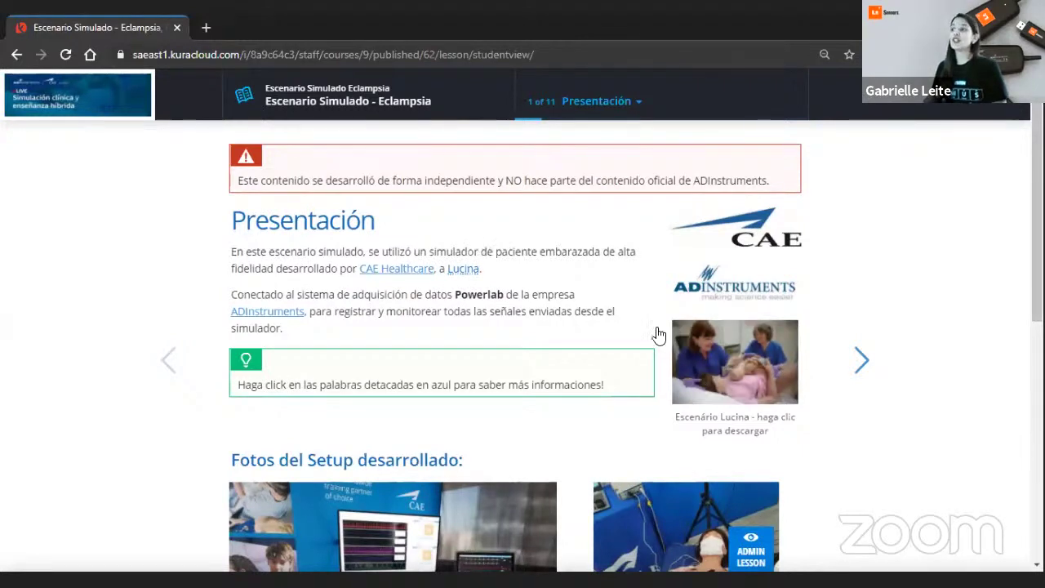
Preview the Lucina scenario download without saving it, and open the CAE Healthcare link before returning to the lesson.
{"action": "left_click", "coordinate": [731, 377]}
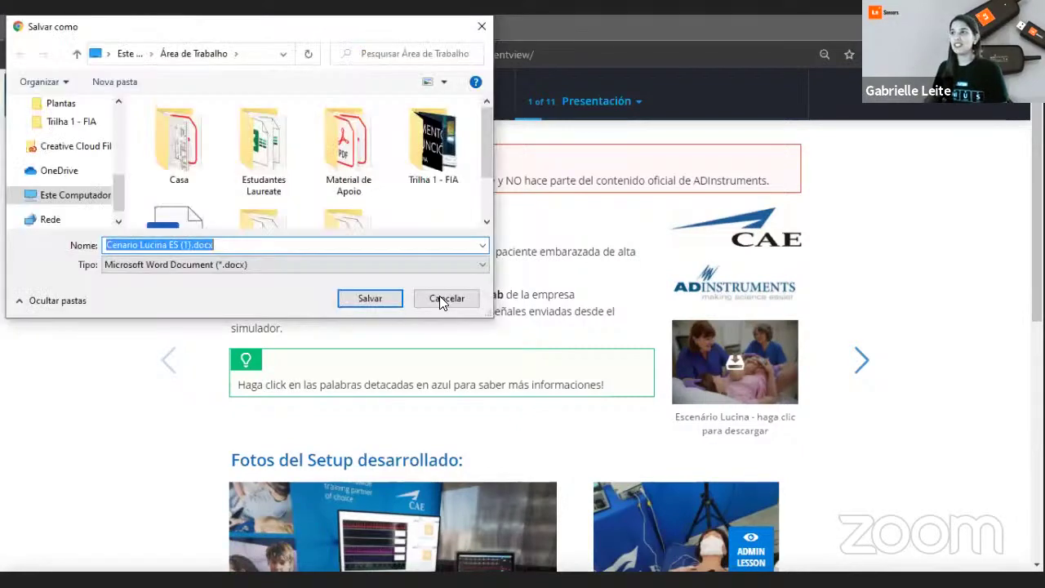
{"action": "left_click", "coordinate": [439, 298]}
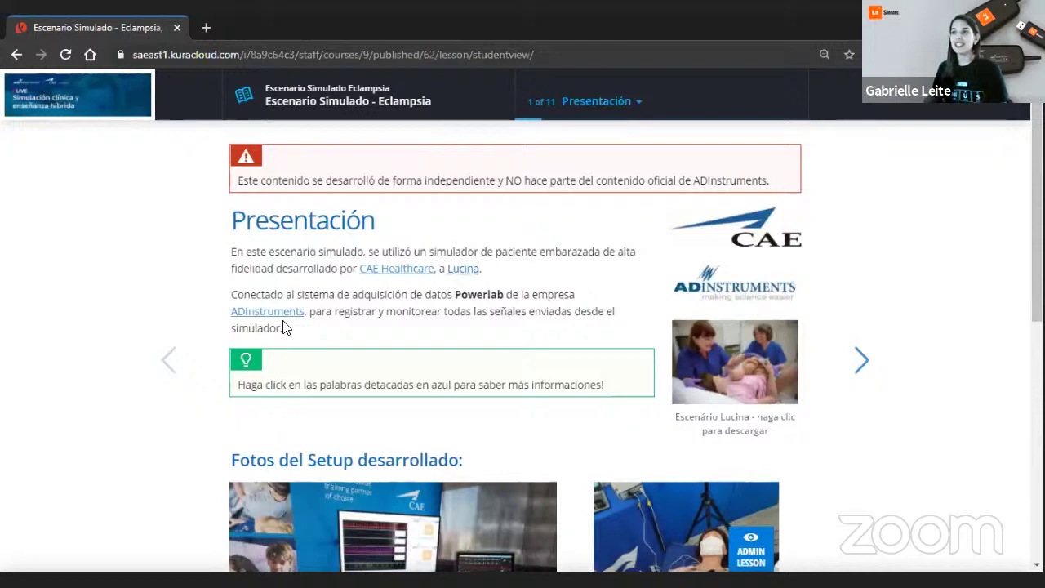
{"action": "left_click", "coordinate": [383, 270]}
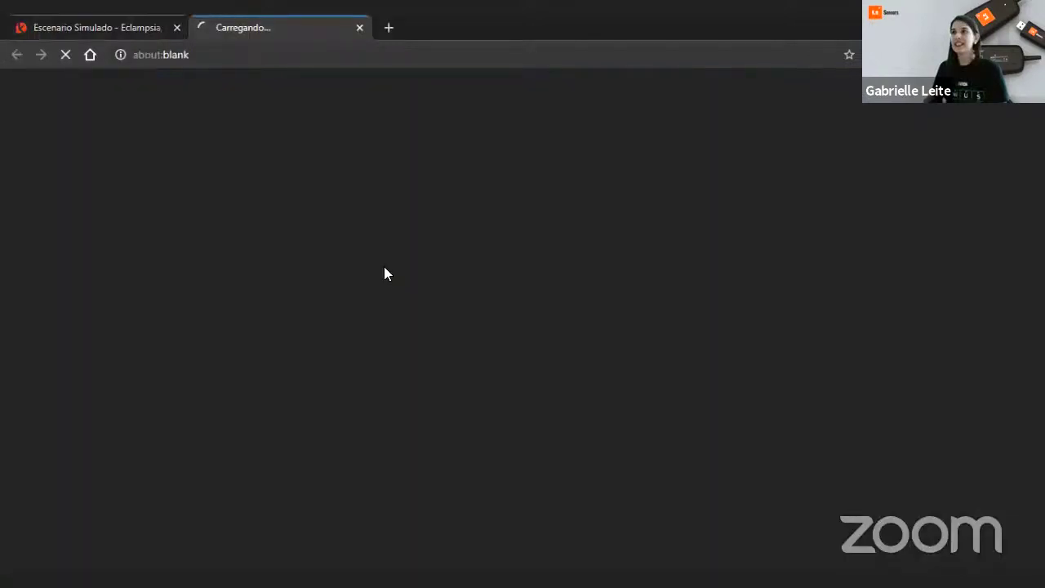
{"action": "left_click", "coordinate": [126, 27]}
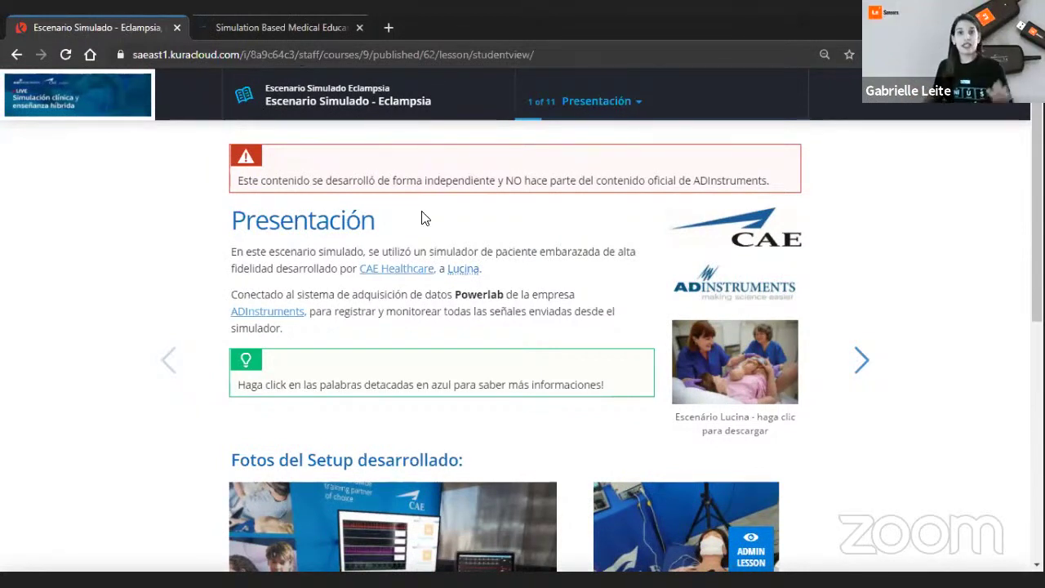
Examine the setup photos and the sensor connections shown on the Presentación page.
{"action": "scroll", "coordinate": [421, 218], "scroll_direction": "down", "scroll_amount": 2}
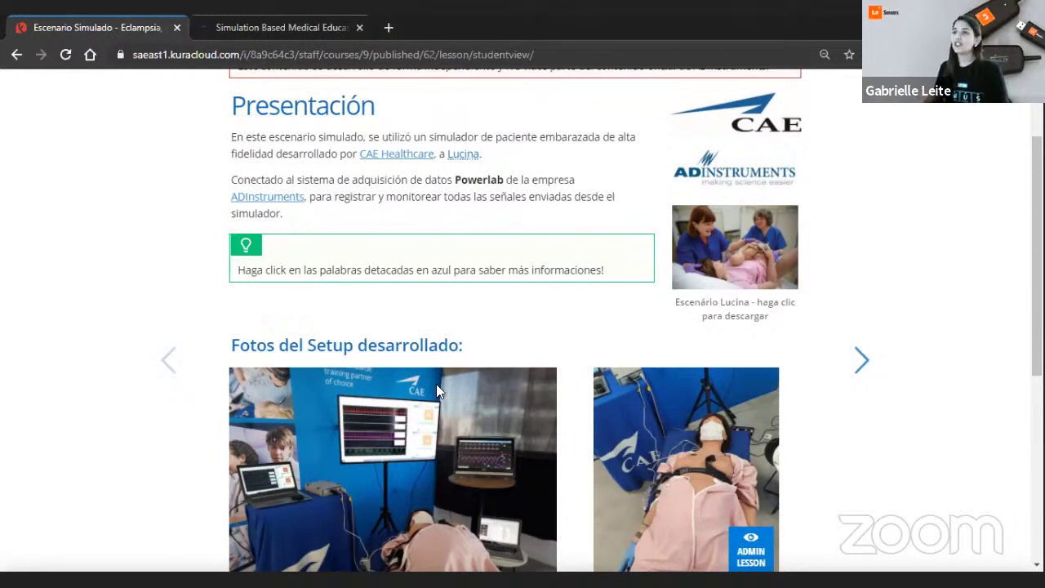
{"action": "scroll", "coordinate": [562, 275], "scroll_direction": "down", "scroll_amount": 2}
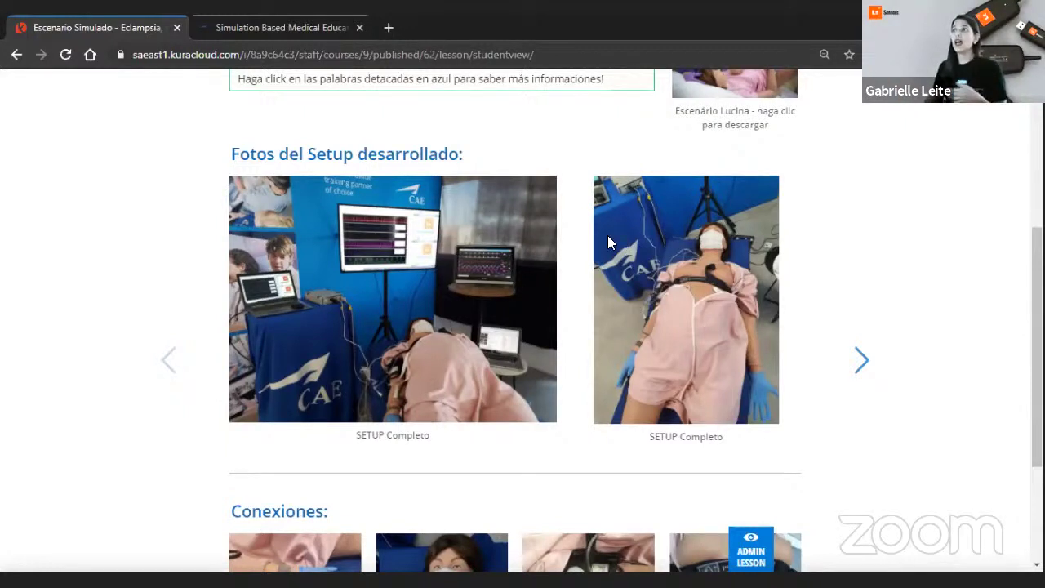
{"action": "scroll", "coordinate": [607, 110], "scroll_direction": "up", "scroll_amount": 5}
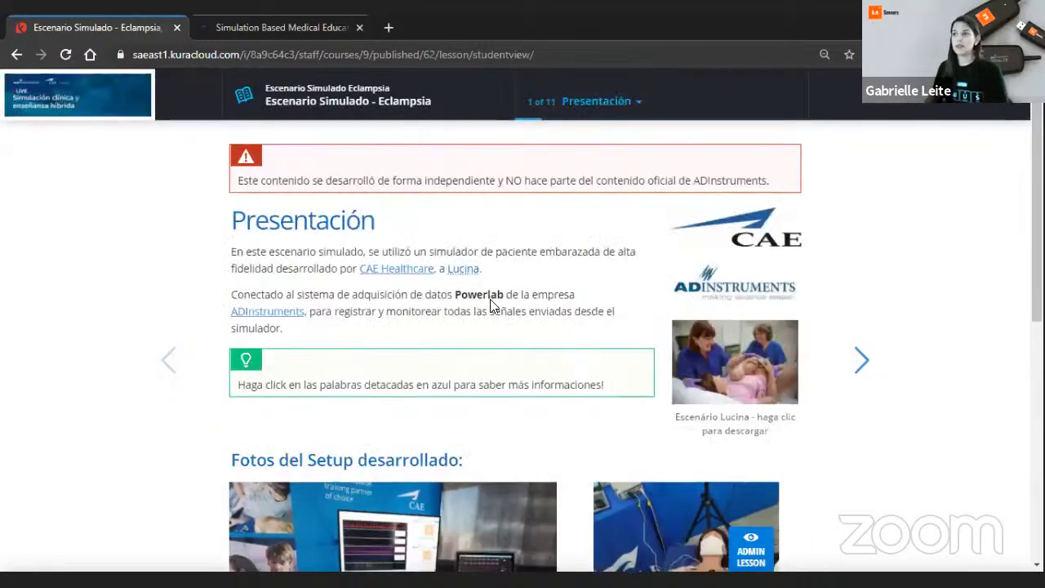
{"action": "scroll", "coordinate": [494, 304], "scroll_direction": "down", "scroll_amount": 1}
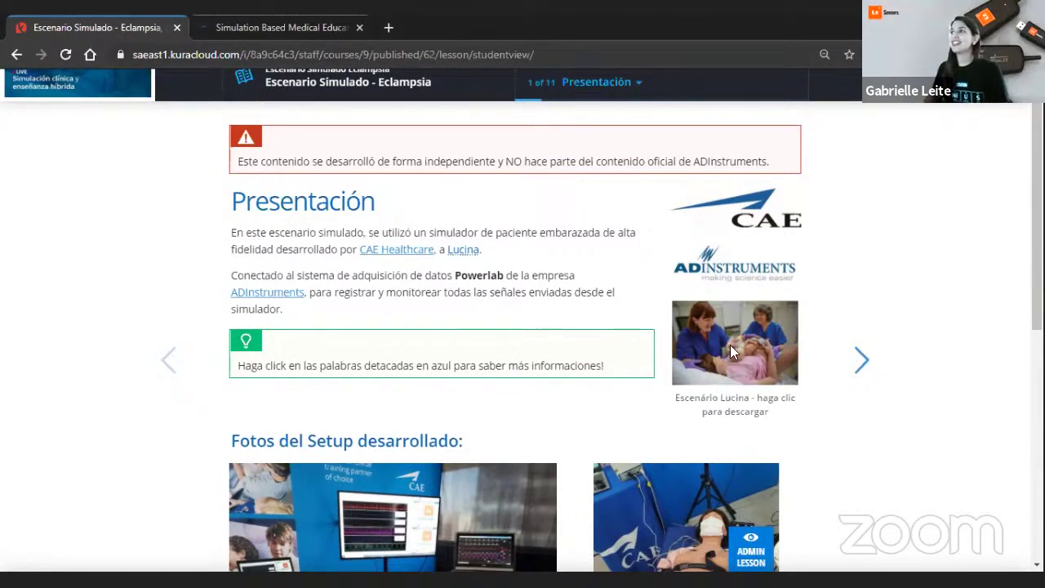
{"action": "scroll", "coordinate": [730, 345], "scroll_direction": "down", "scroll_amount": 1}
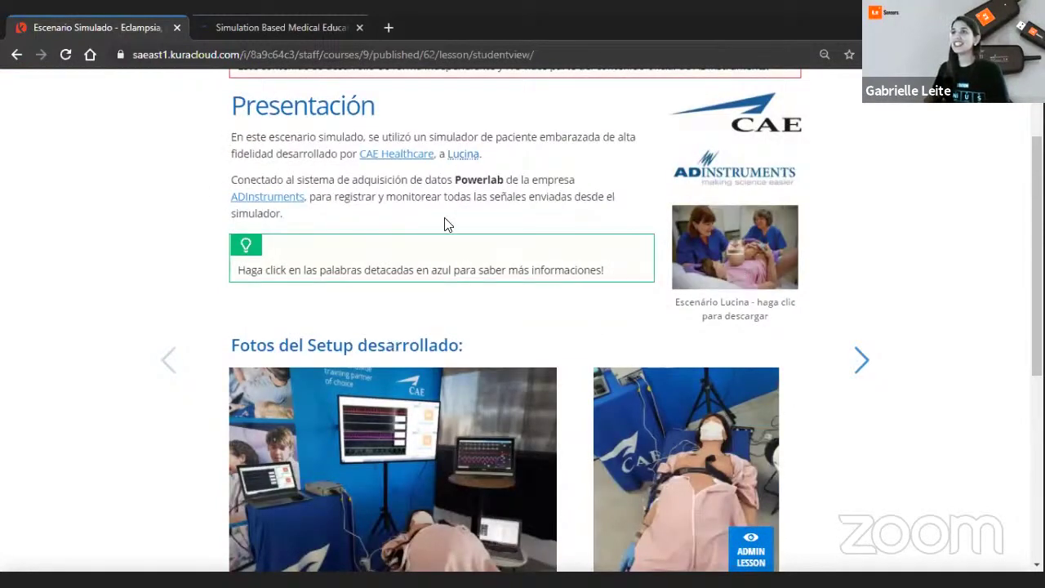
{"action": "scroll", "coordinate": [446, 225], "scroll_direction": "down", "scroll_amount": 2}
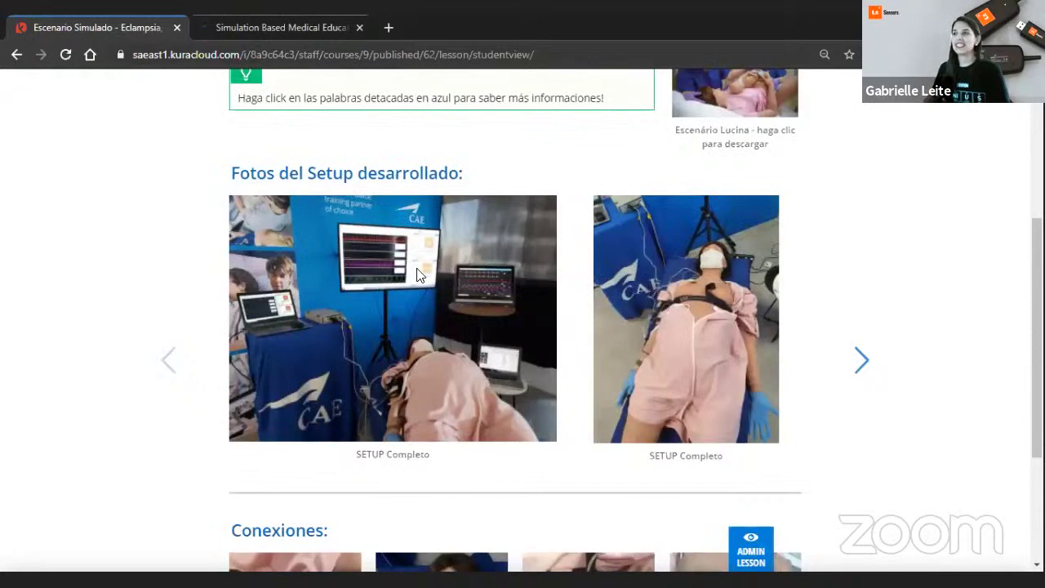
{"action": "scroll", "coordinate": [420, 278], "scroll_direction": "down", "scroll_amount": 2}
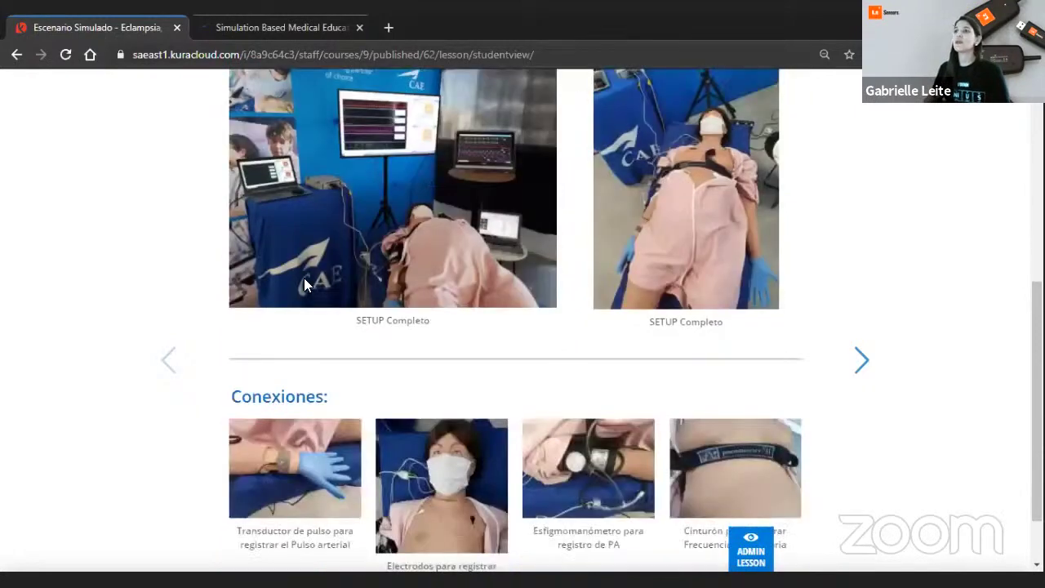
{"action": "scroll", "coordinate": [326, 360], "scroll_direction": "down", "scroll_amount": 1}
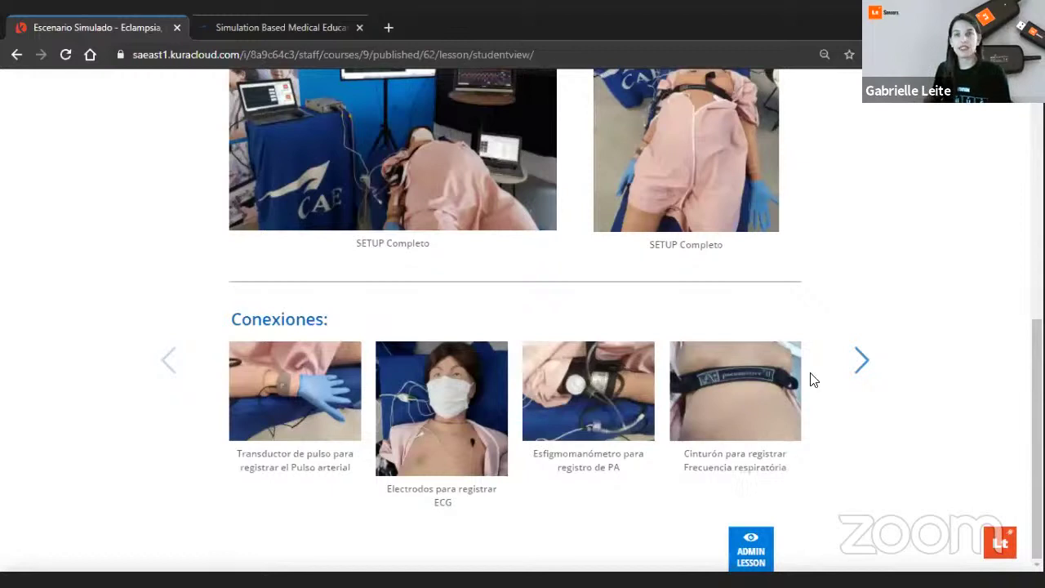
Advance through the ¿Qué es Lt? page to Configuración del equipo and play the equipment setup video.
{"action": "left_click", "coordinate": [864, 362]}
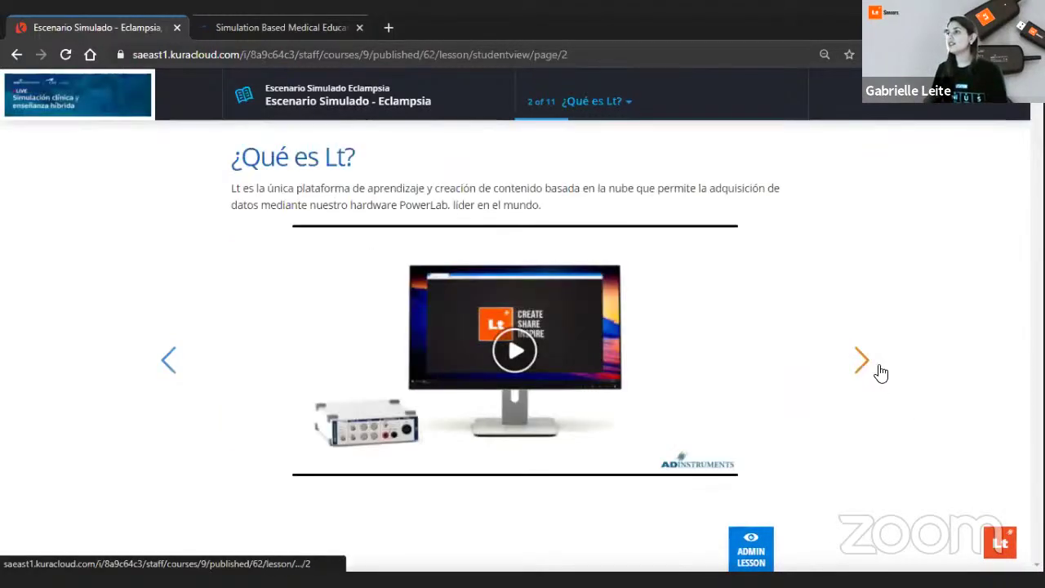
{"action": "left_click", "coordinate": [622, 109]}
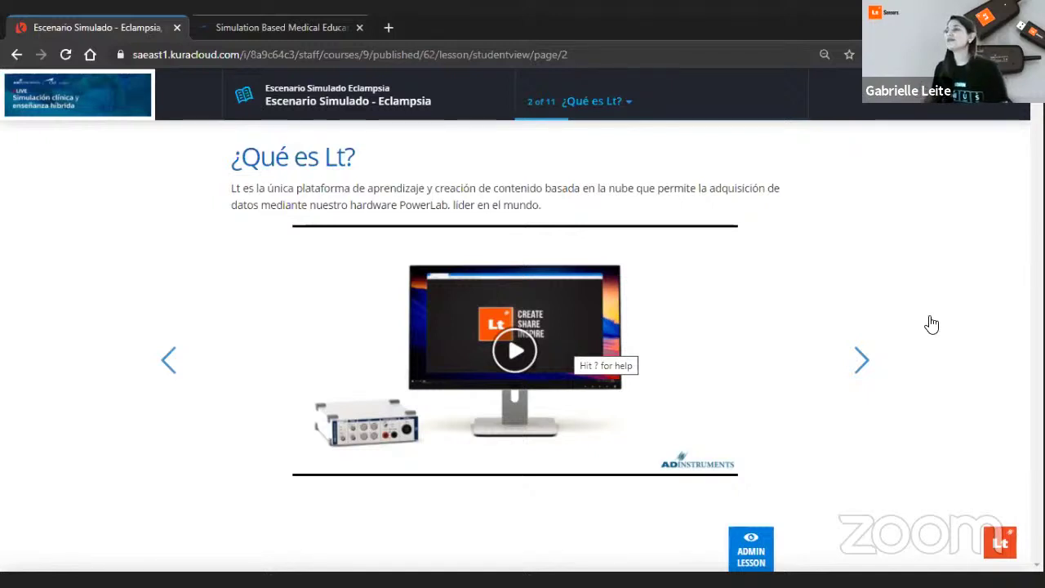
{"action": "left_click", "coordinate": [862, 361]}
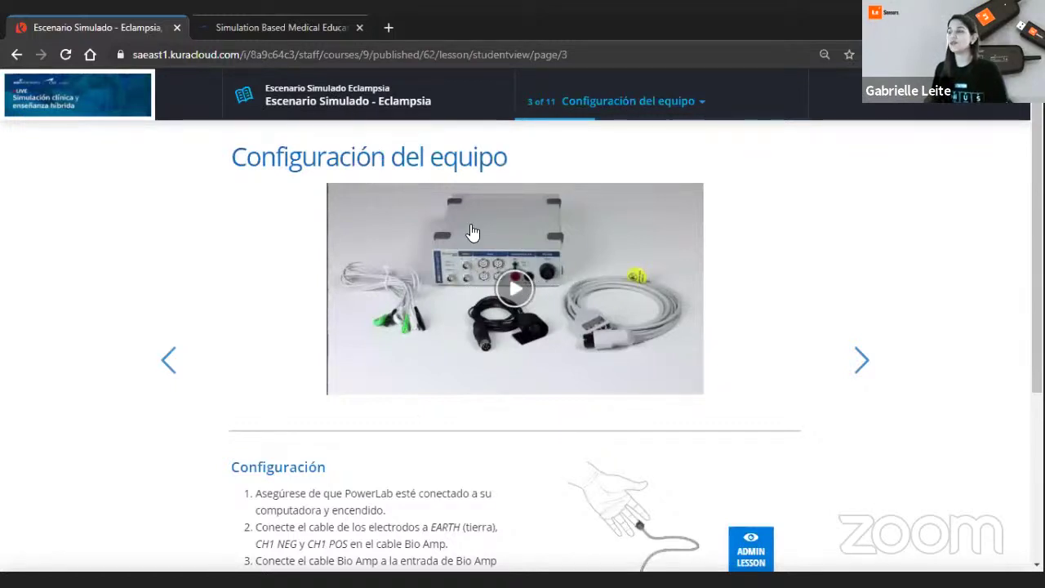
{"action": "left_click", "coordinate": [484, 351]}
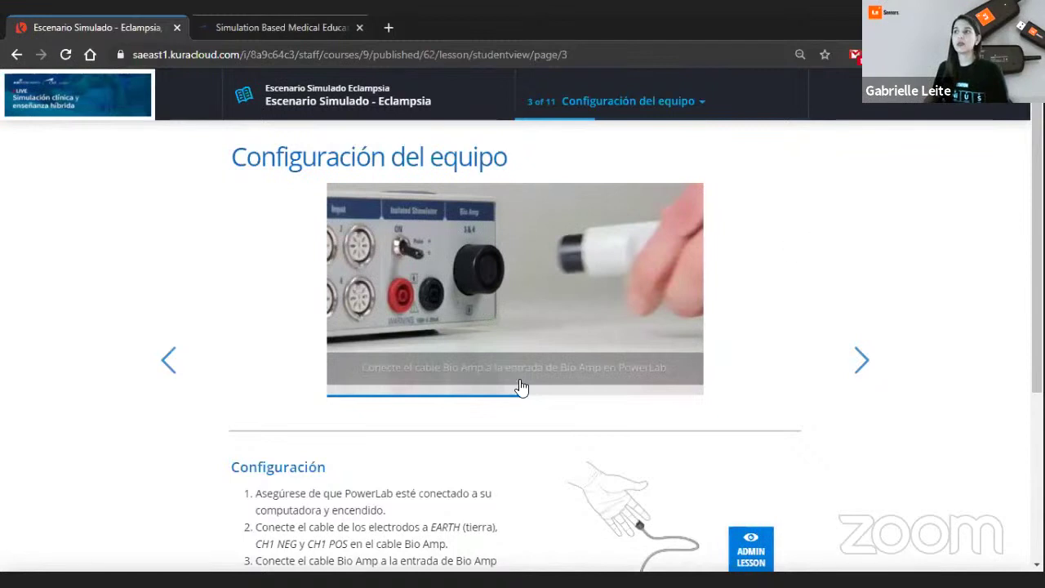
Review the equipment configuration instructions and advance past Objetivos de aprendizaje to the Situación page.
{"action": "scroll", "coordinate": [700, 404], "scroll_direction": "down", "scroll_amount": 1}
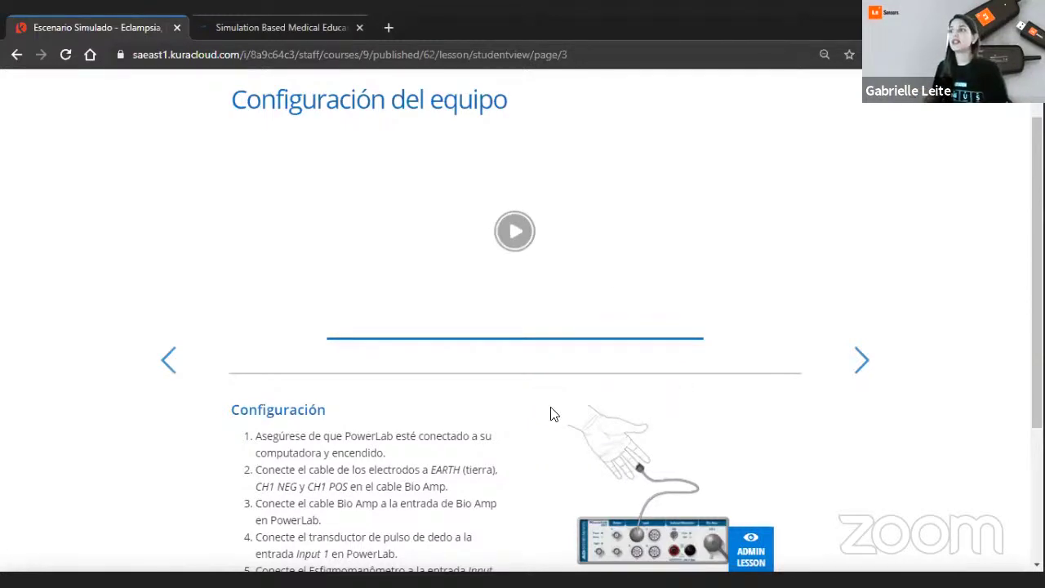
{"action": "scroll", "coordinate": [550, 415], "scroll_direction": "down", "scroll_amount": 2}
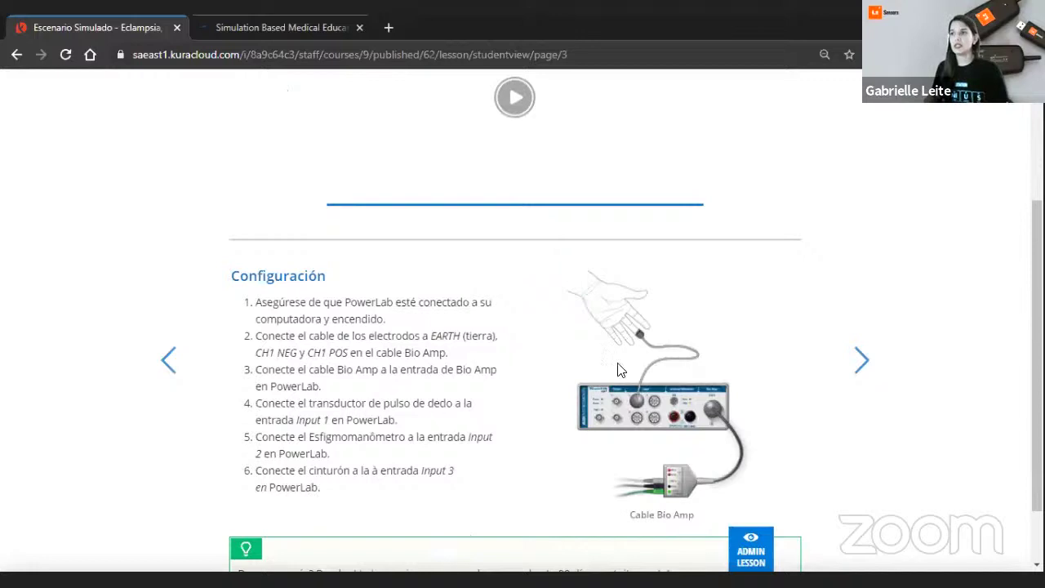
{"action": "scroll", "coordinate": [619, 367], "scroll_direction": "down", "scroll_amount": 1}
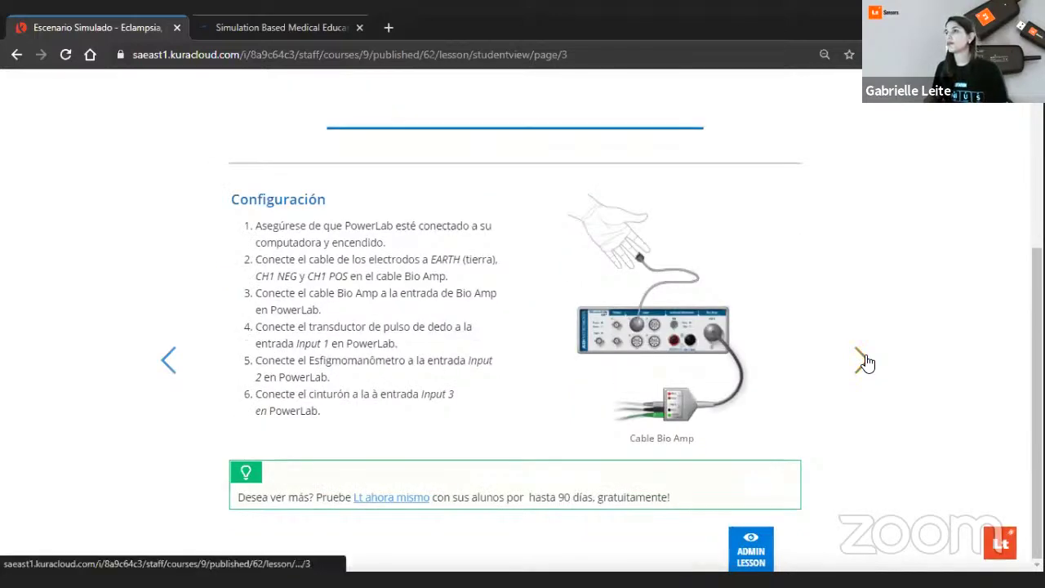
{"action": "left_click", "coordinate": [862, 360]}
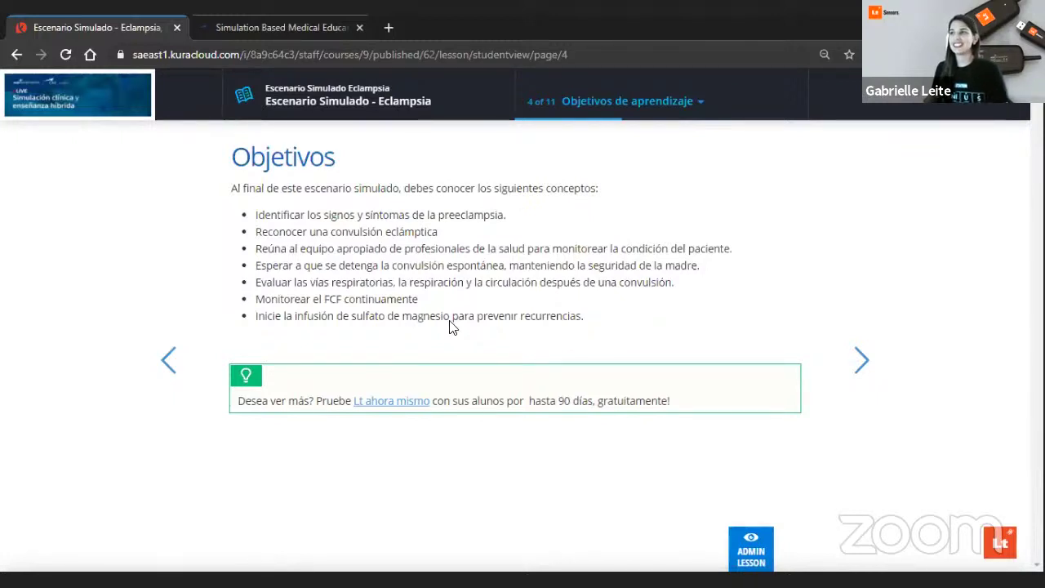
{"action": "left_click", "coordinate": [862, 375]}
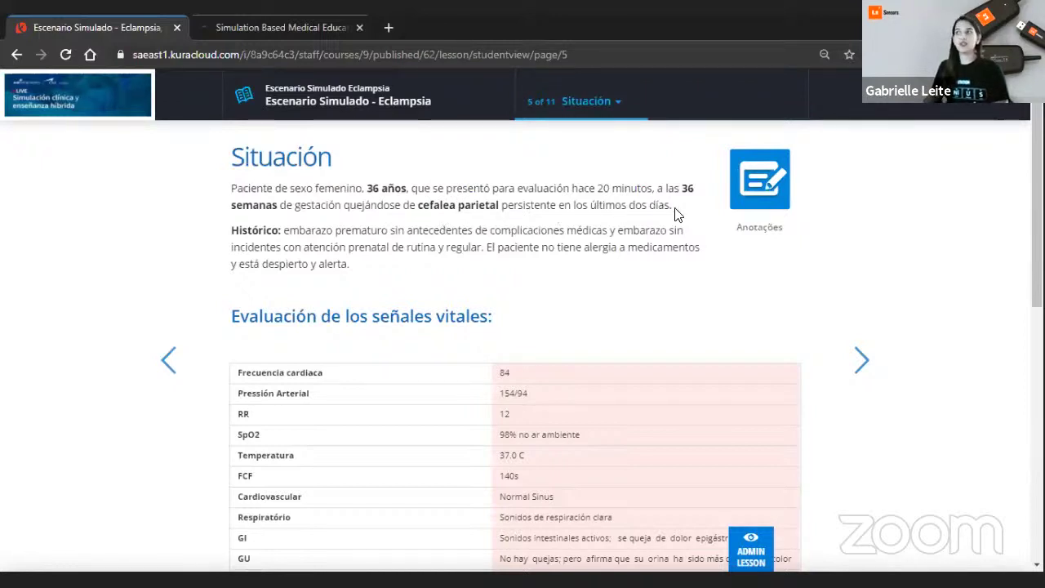
Enter the note "Anotaciones" in the case's Anotações pop-up and close it.
{"action": "left_click", "coordinate": [757, 178]}
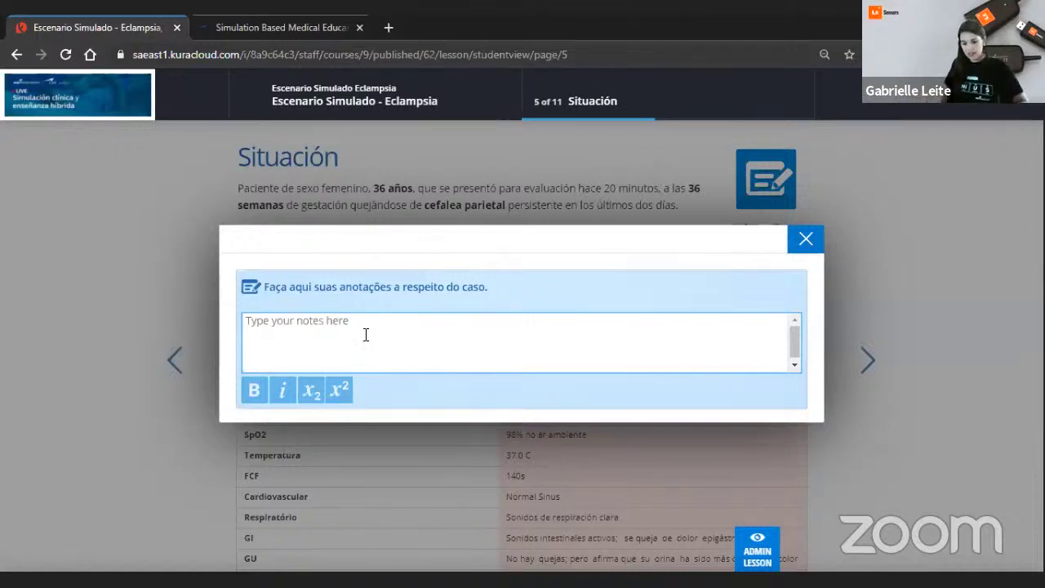
{"action": "left_click", "coordinate": [366, 334]}
{"action": "type", "text": "Anotaciones"}
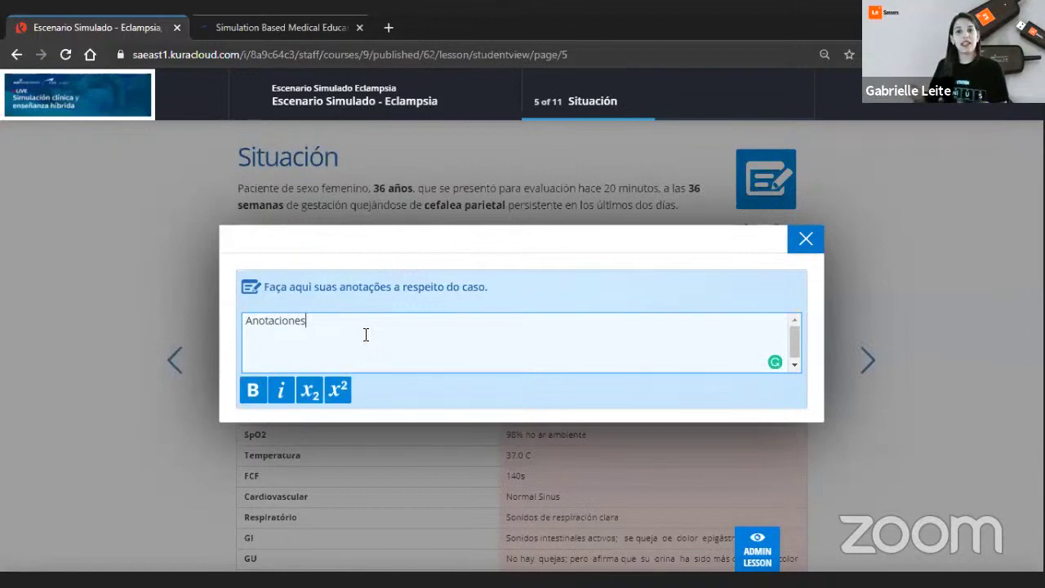
{"action": "left_click", "coordinate": [804, 240]}
Review the vital signs table and enter the sample answer "jhgçfhkjmhklm.gç" for the question on hypertension, preeclampsia and eclampsia differences.
{"action": "scroll", "coordinate": [644, 270], "scroll_direction": "down", "scroll_amount": 2}
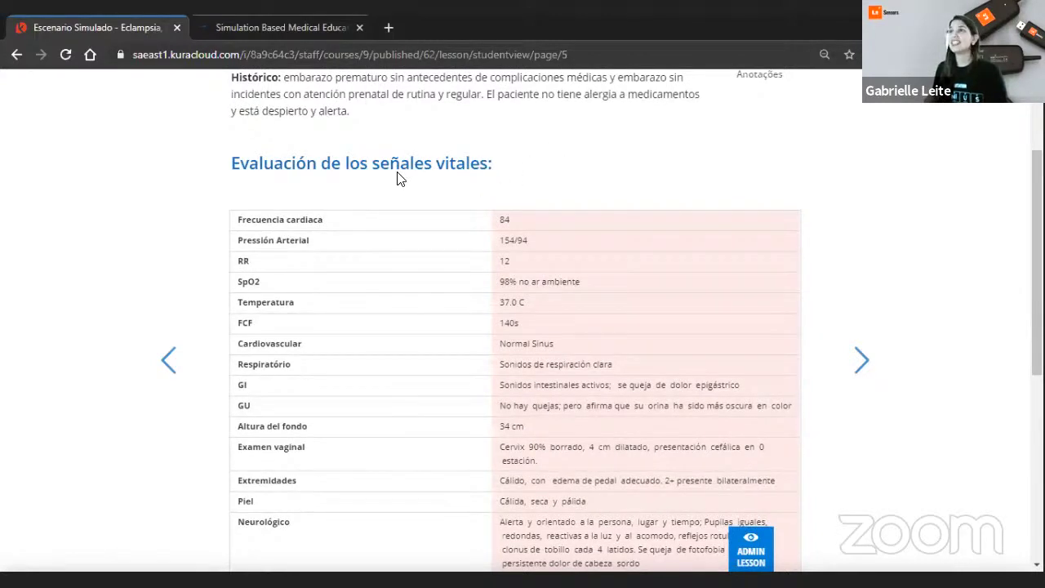
{"action": "scroll", "coordinate": [602, 249], "scroll_direction": "down", "scroll_amount": 1}
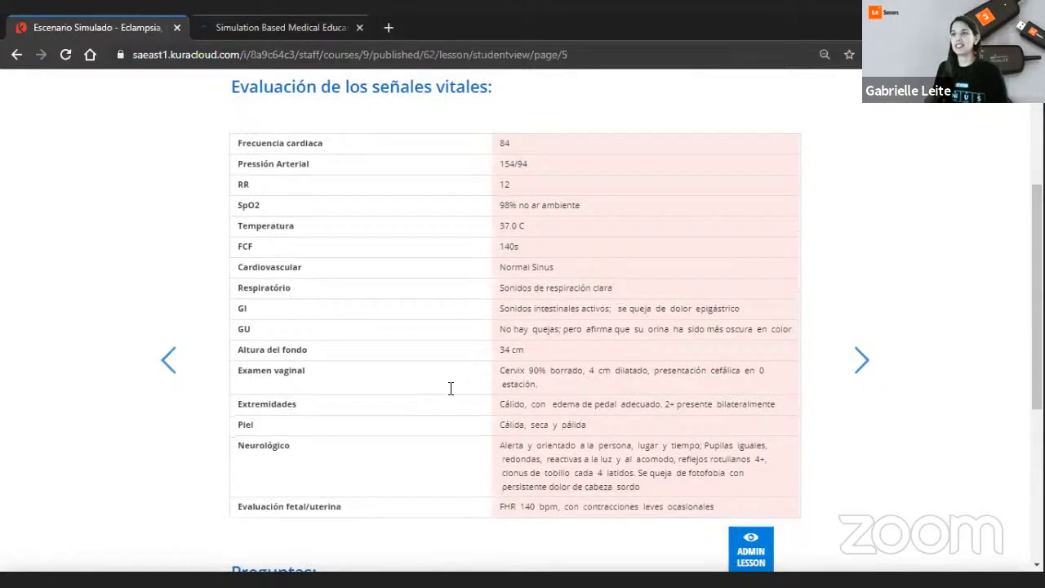
{"action": "scroll", "coordinate": [411, 285], "scroll_direction": "down", "scroll_amount": 3}
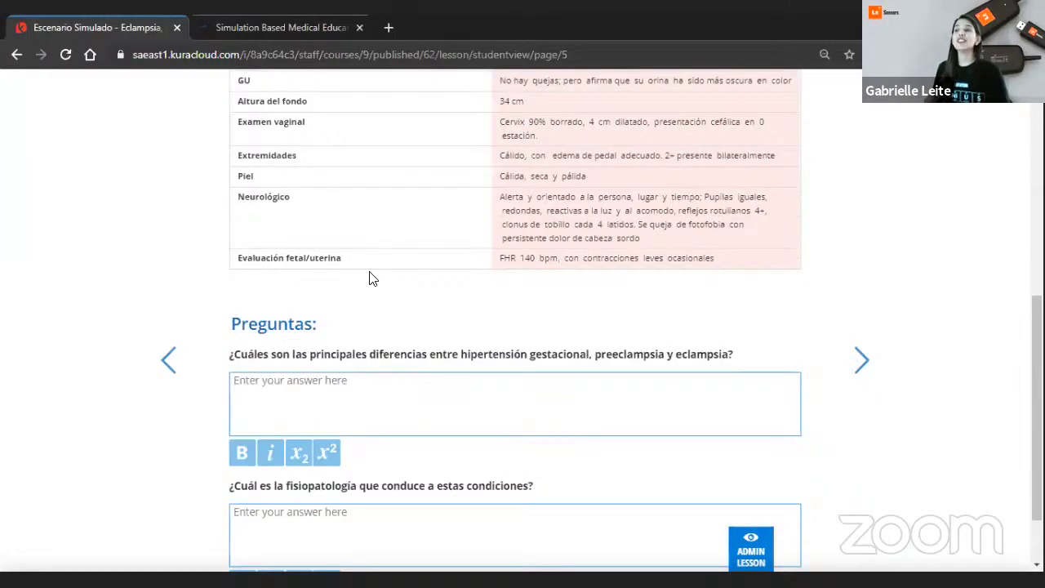
{"action": "left_click", "coordinate": [481, 427]}
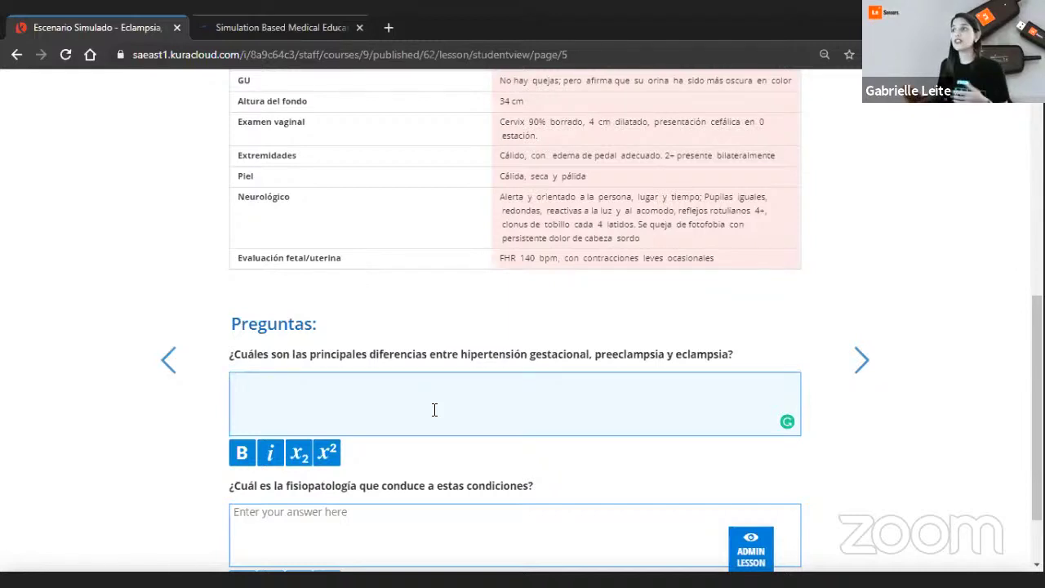
{"action": "type", "text": "jhgcfhkjmhklm,gc"}
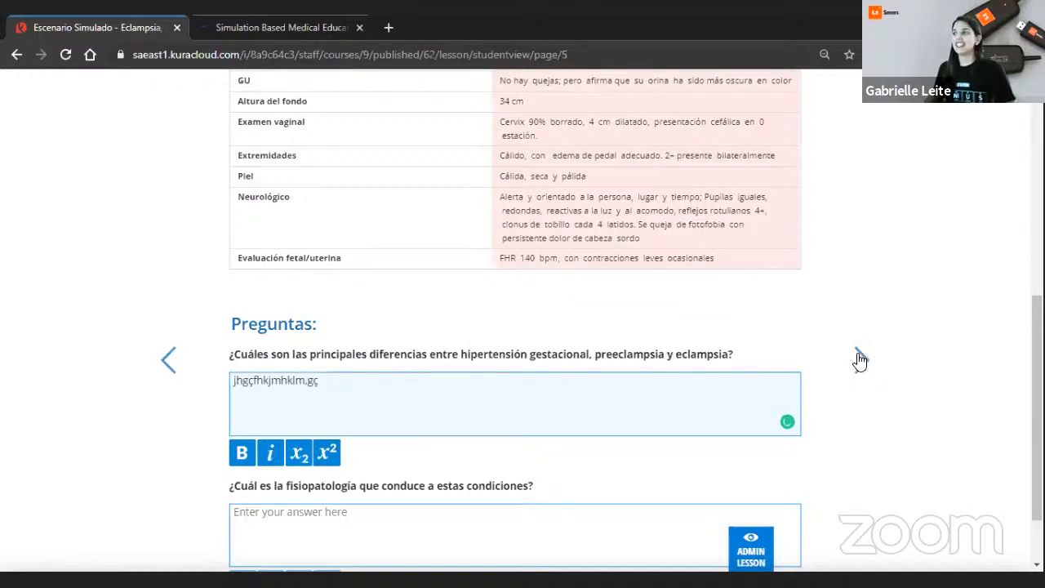
Advance to the Eclampsia page and open the source reference for the word "define" in the definition.
{"action": "left_click", "coordinate": [878, 330]}
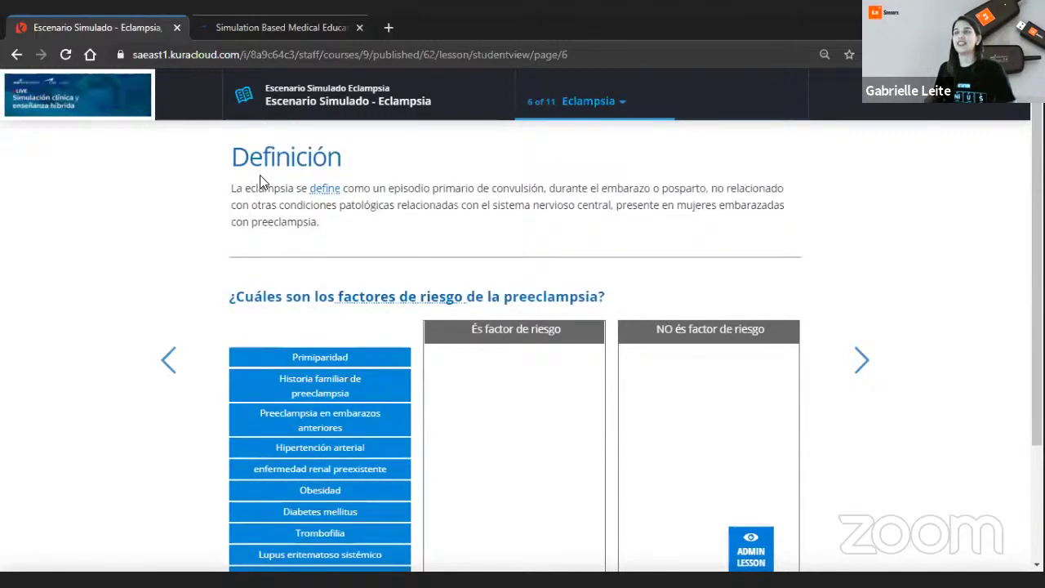
{"action": "left_click", "coordinate": [328, 187]}
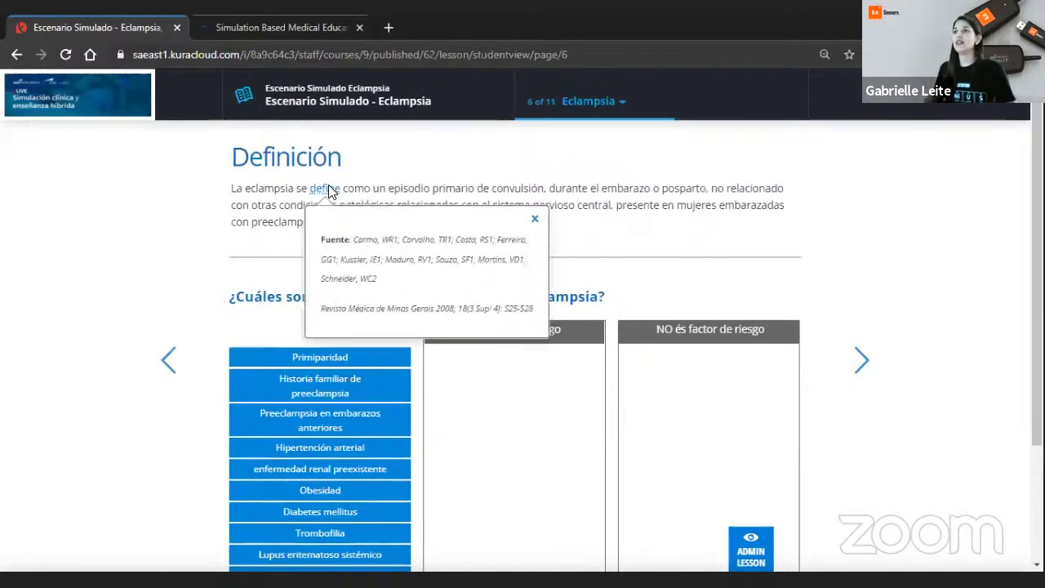
Close the source reference, classify the nine factors from Primiparidad to Lupus eritematoso sistémico as És factor de riesgo, and check the answer.
{"action": "left_click", "coordinate": [506, 227]}
{"action": "scroll", "coordinate": [401, 226], "scroll_direction": "down", "scroll_amount": 2}
{"action": "left_click_drag", "start_coordinate": [391, 208], "coordinate": [481, 225]}
{"action": "left_click_drag", "start_coordinate": [366, 233], "coordinate": [514, 232]}
{"action": "left_click_drag", "start_coordinate": [361, 267], "coordinate": [384, 335]}
{"action": "left_click_drag", "start_coordinate": [359, 295], "coordinate": [392, 318]}
{"action": "left_click_drag", "start_coordinate": [363, 317], "coordinate": [400, 343]}
{"action": "left_click_drag", "start_coordinate": [359, 338], "coordinate": [396, 384]}
{"action": "left_click_drag", "start_coordinate": [363, 359], "coordinate": [400, 384]}
{"action": "left_click_drag", "start_coordinate": [359, 380], "coordinate": [398, 414]}
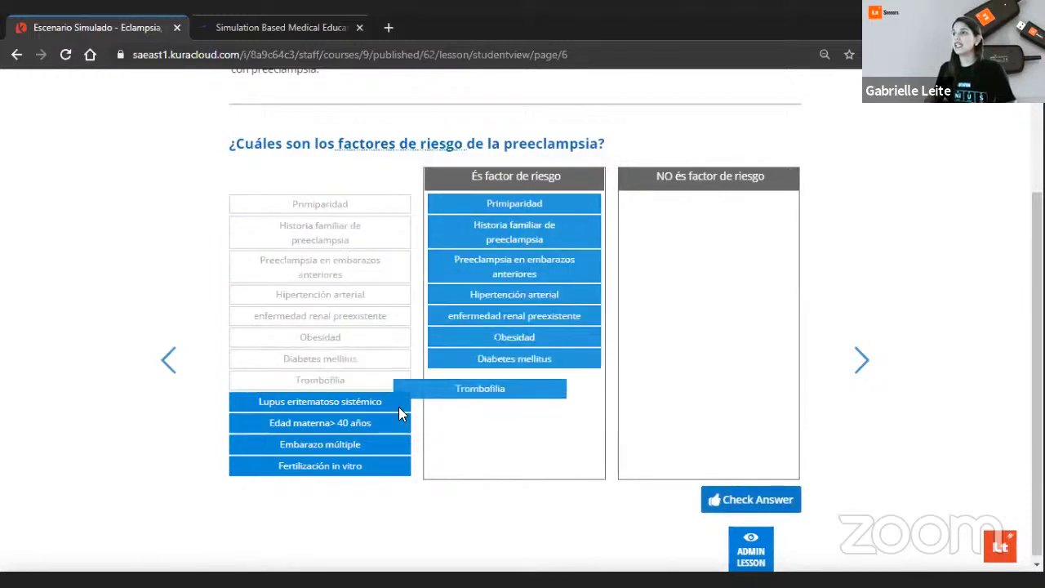
{"action": "left_click", "coordinate": [769, 499]}
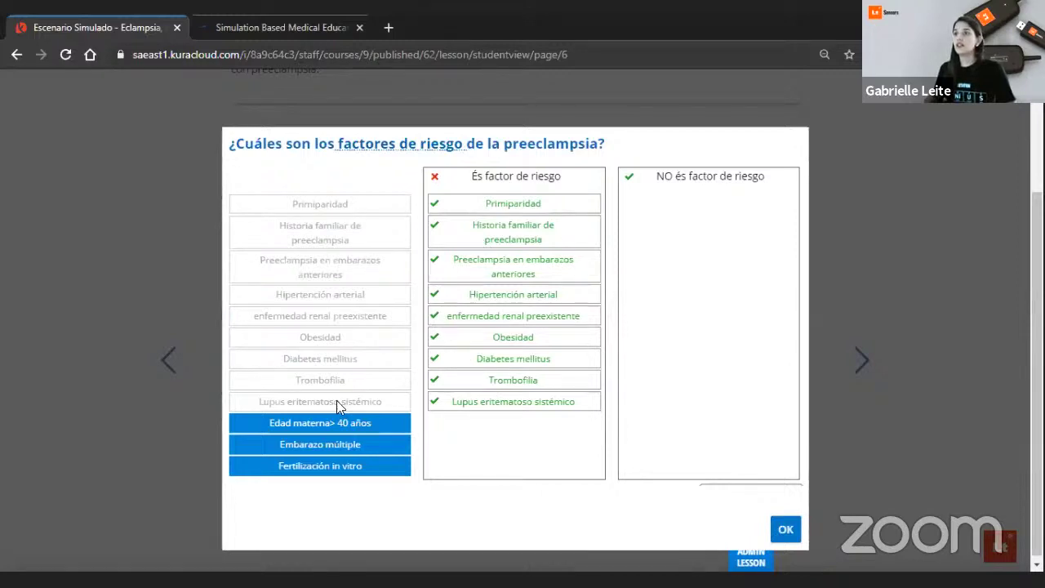
{"action": "left_click", "coordinate": [777, 525]}
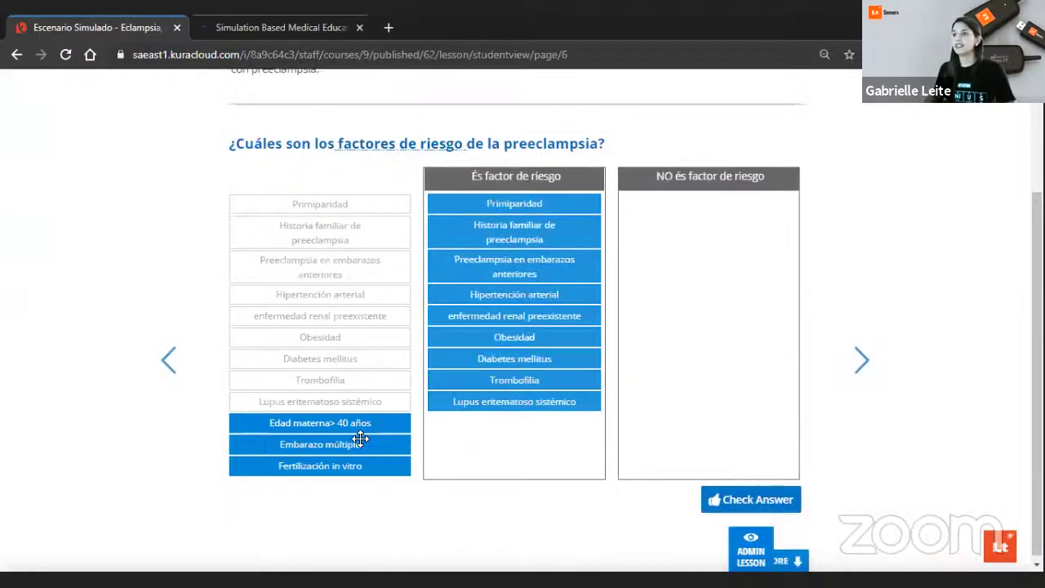
Place Edad materna> 40 años and Embarazo múltiple under És factor de riesgo, Fertilización in vitro under NO és factor de riesgo, and check the answer.
{"action": "left_click_drag", "start_coordinate": [360, 439], "coordinate": [707, 478]}
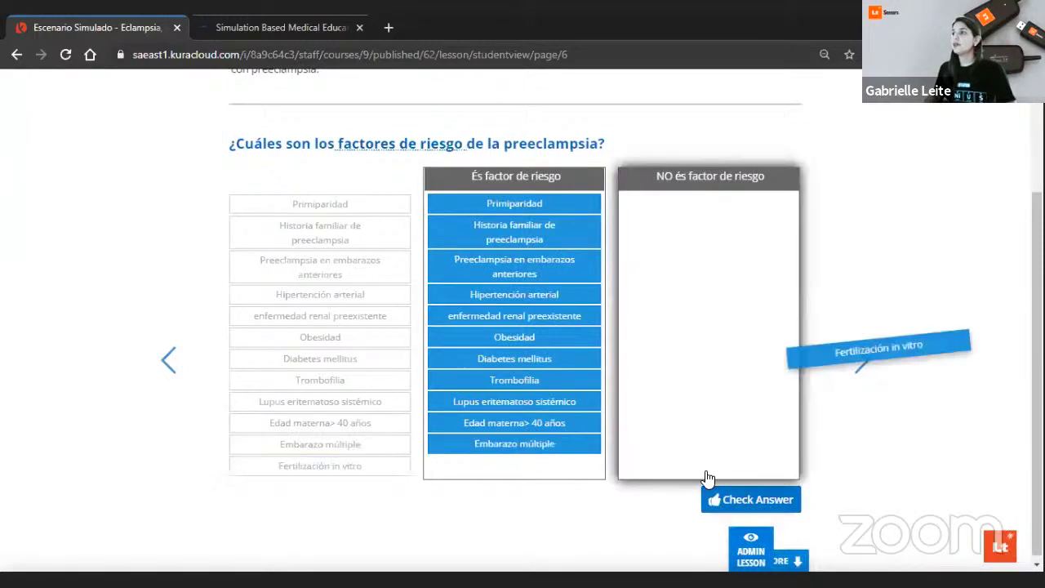
{"action": "left_click", "coordinate": [752, 499]}
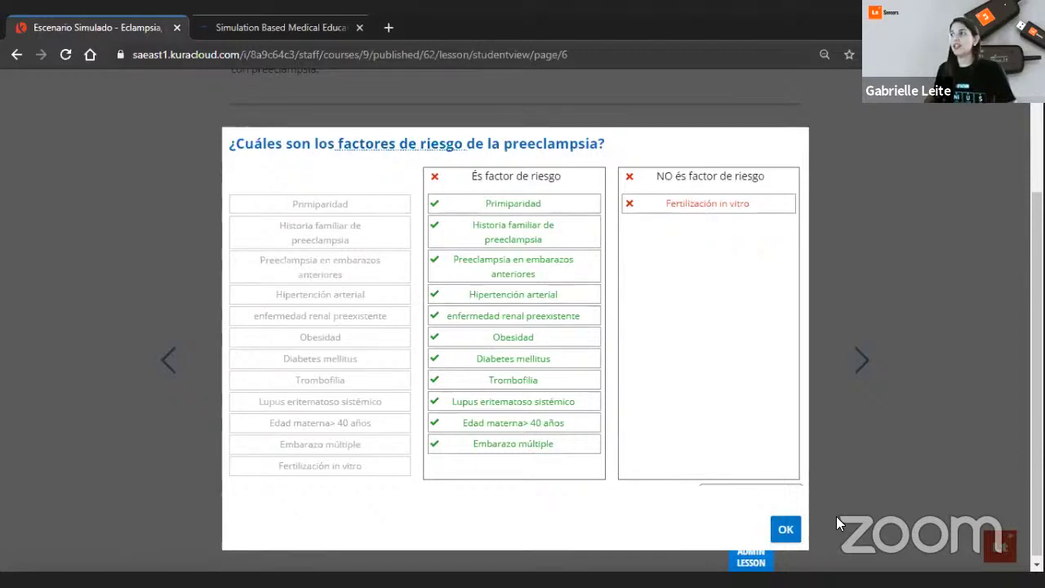
{"action": "left_click", "coordinate": [781, 529]}
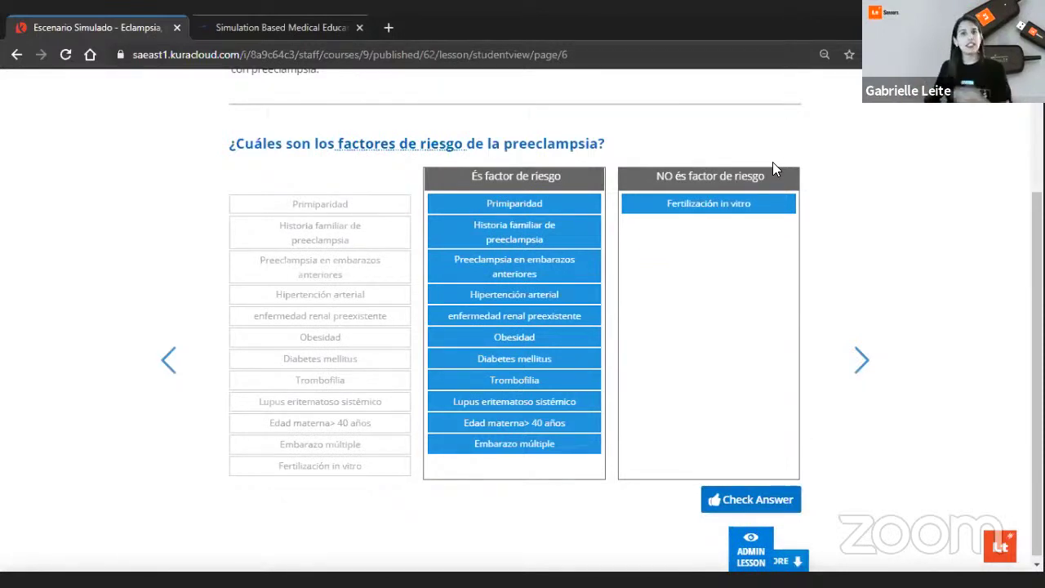
Advance to the Eclampsia - Fase 1 page and play its evaluation video.
{"action": "left_click", "coordinate": [861, 361]}
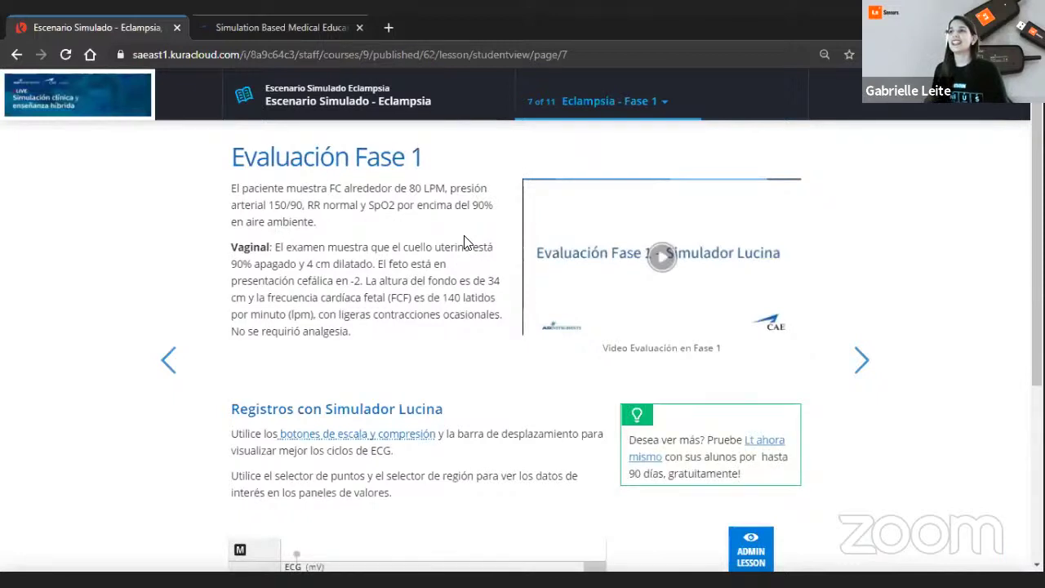
{"action": "left_click", "coordinate": [662, 262]}
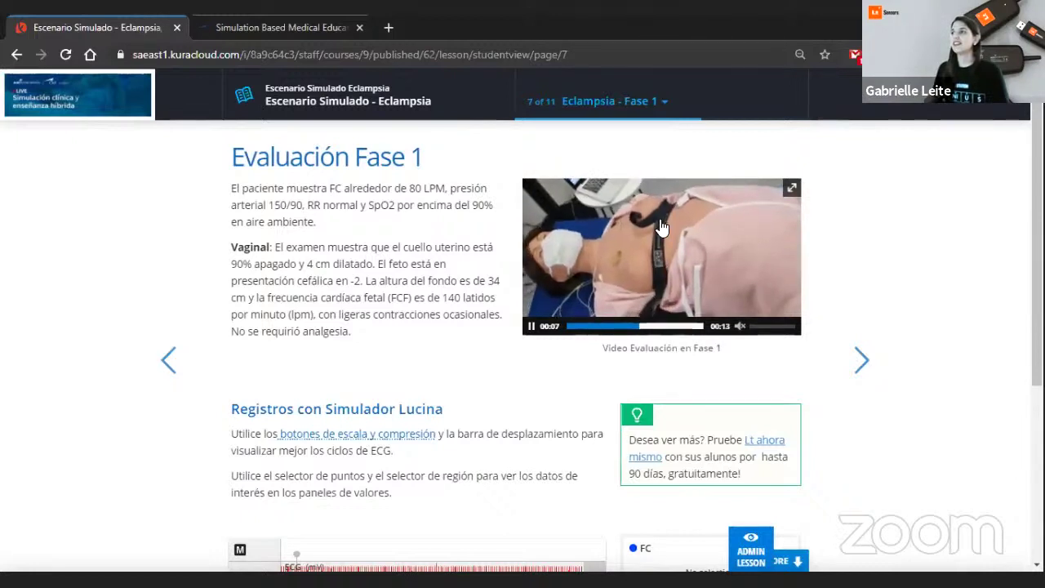
Zoom in on the Fase 1 Lucina recording and select a region from about 2:57 to 3:04 to fill the FC and FR value panels.
{"action": "scroll", "coordinate": [501, 438], "scroll_direction": "down", "scroll_amount": 2}
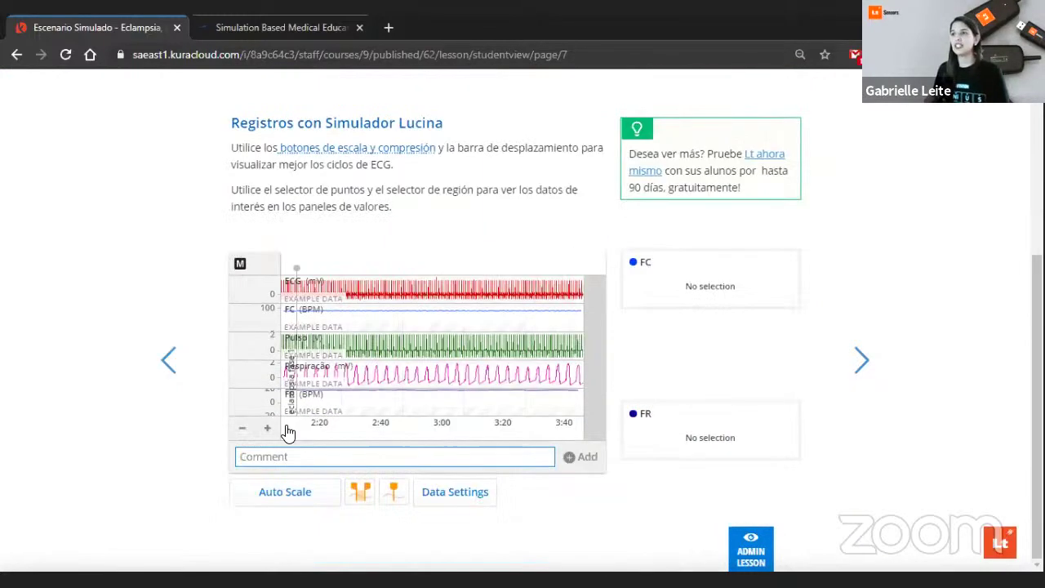
{"action": "scroll", "coordinate": [281, 453], "scroll_direction": "down", "scroll_amount": 1}
{"action": "left_click", "coordinate": [267, 428]}
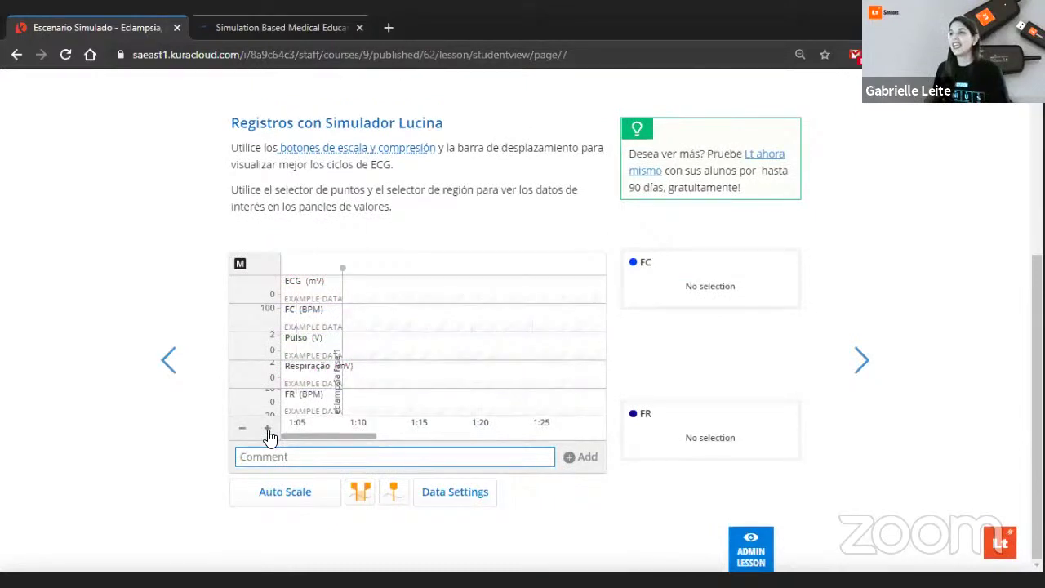
{"action": "left_click", "coordinate": [459, 437]}
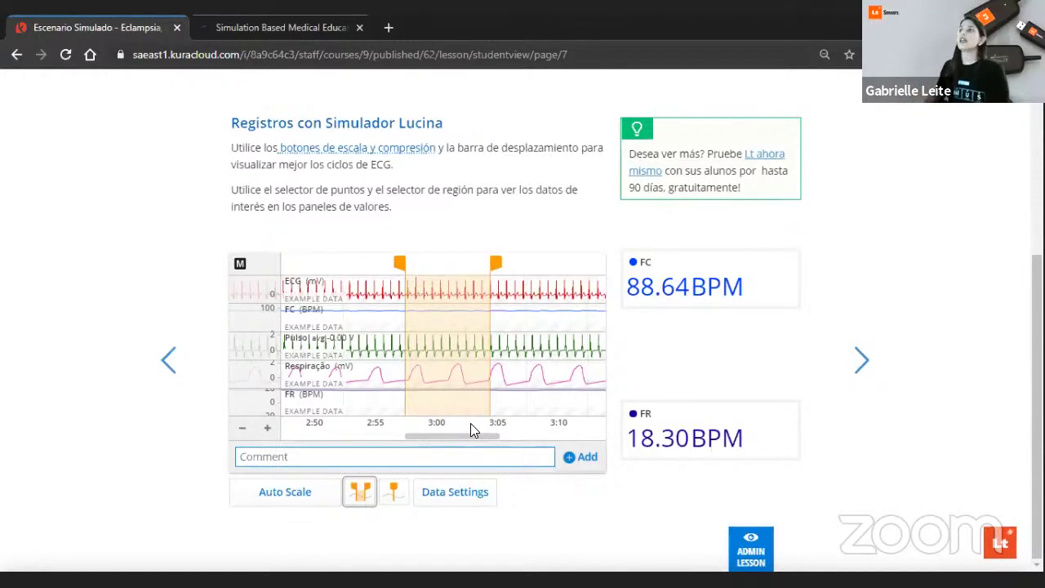
Advance to the Eclampsia - Fase 2 page and watch its evaluation video while looking over the Lucina recording section.
{"action": "scroll", "coordinate": [840, 342], "scroll_direction": "up", "scroll_amount": 2}
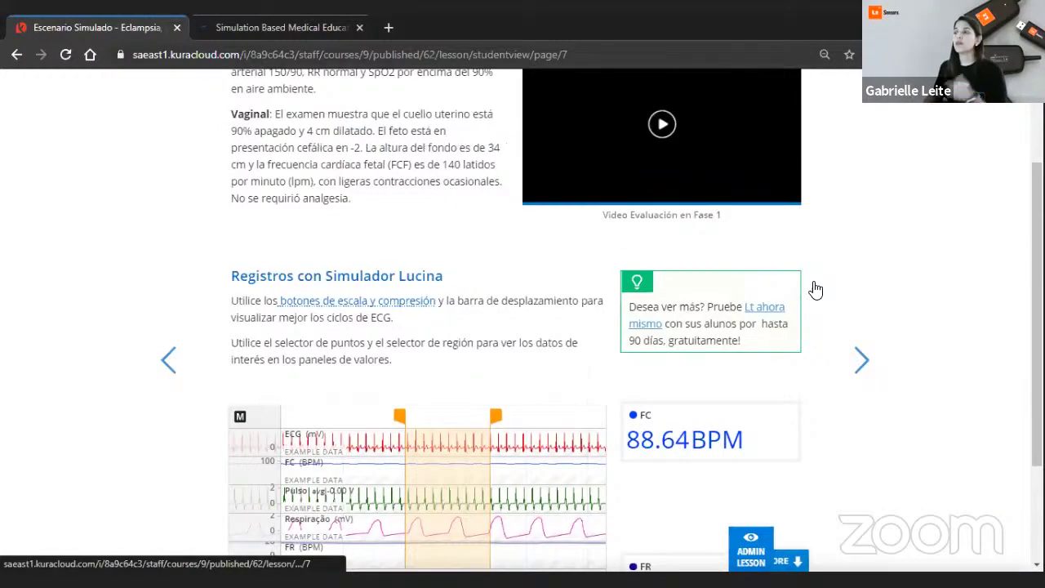
{"action": "scroll", "coordinate": [857, 353], "scroll_direction": "up", "scroll_amount": 2}
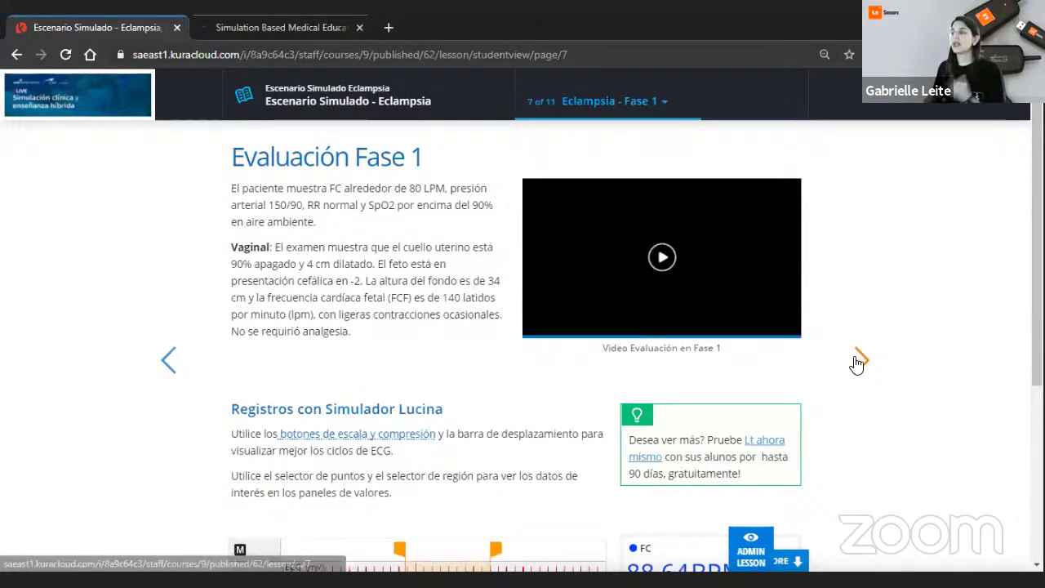
{"action": "left_click", "coordinate": [863, 363]}
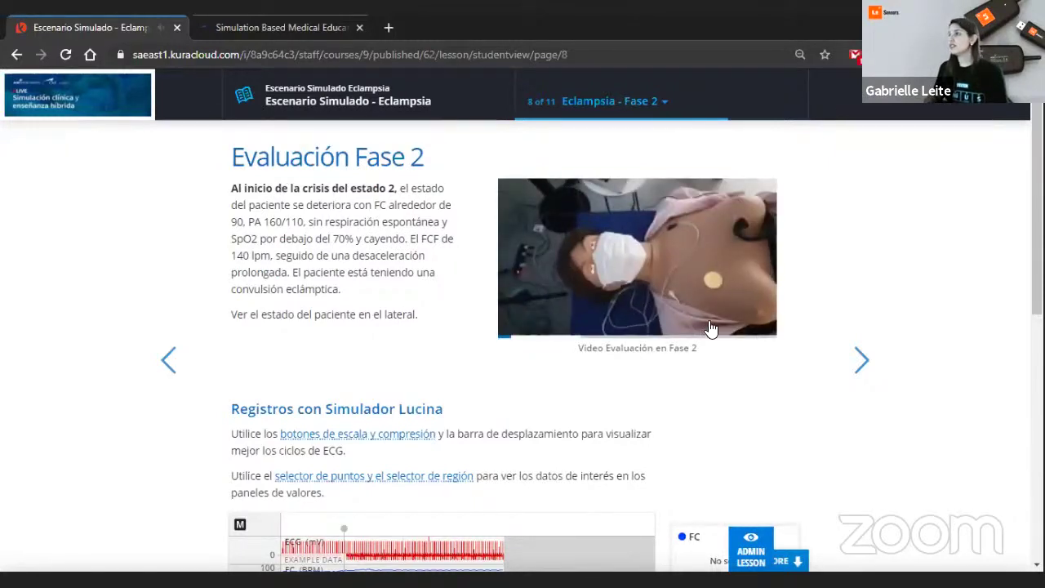
{"action": "mouse_move", "coordinate": [716, 330]}
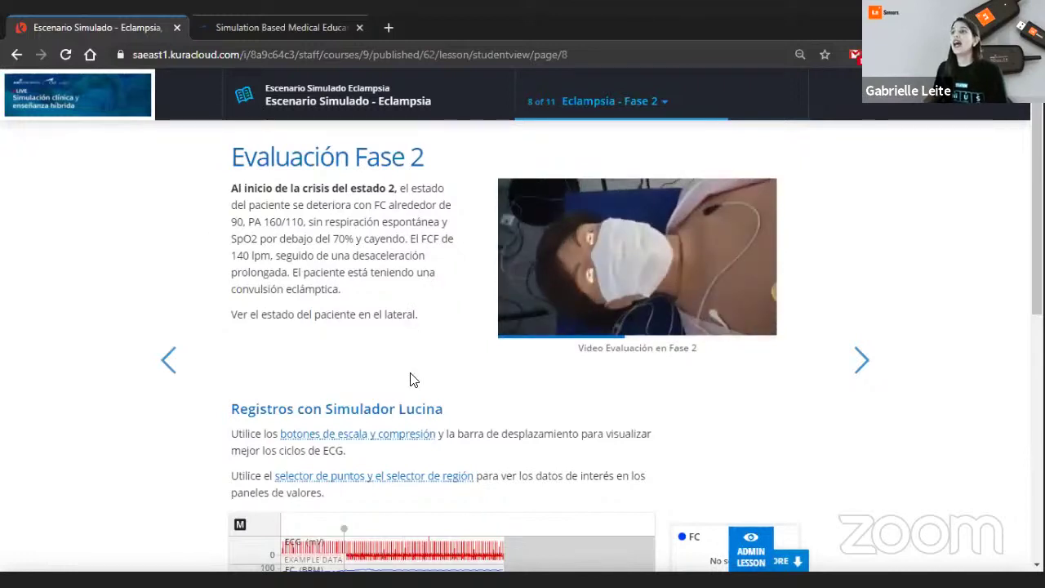
{"action": "scroll", "coordinate": [447, 334], "scroll_direction": "down", "scroll_amount": 1}
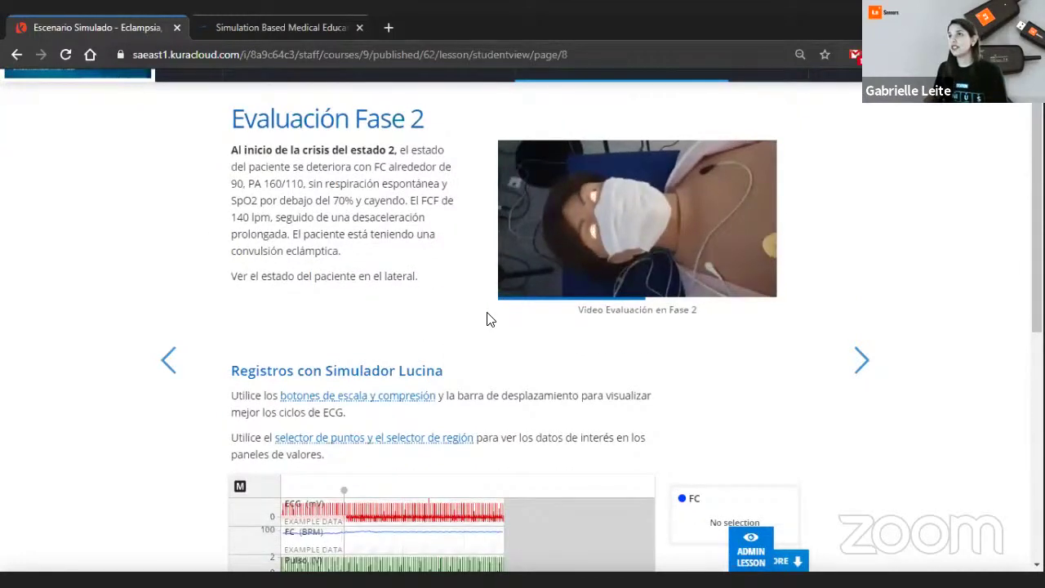
{"action": "scroll", "coordinate": [490, 320], "scroll_direction": "down", "scroll_amount": 4}
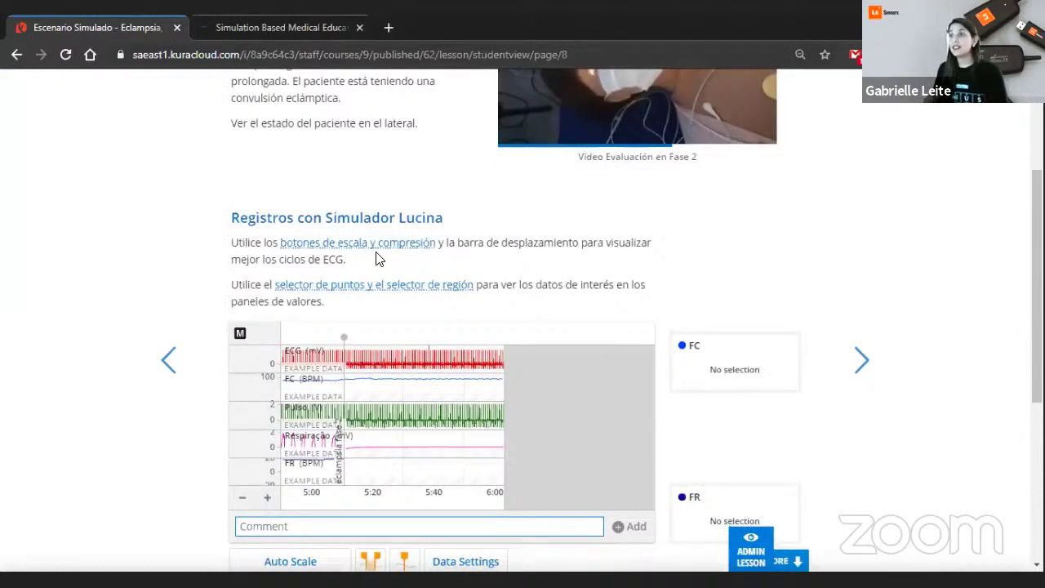
{"action": "scroll", "coordinate": [237, 237], "scroll_direction": "up", "scroll_amount": 4}
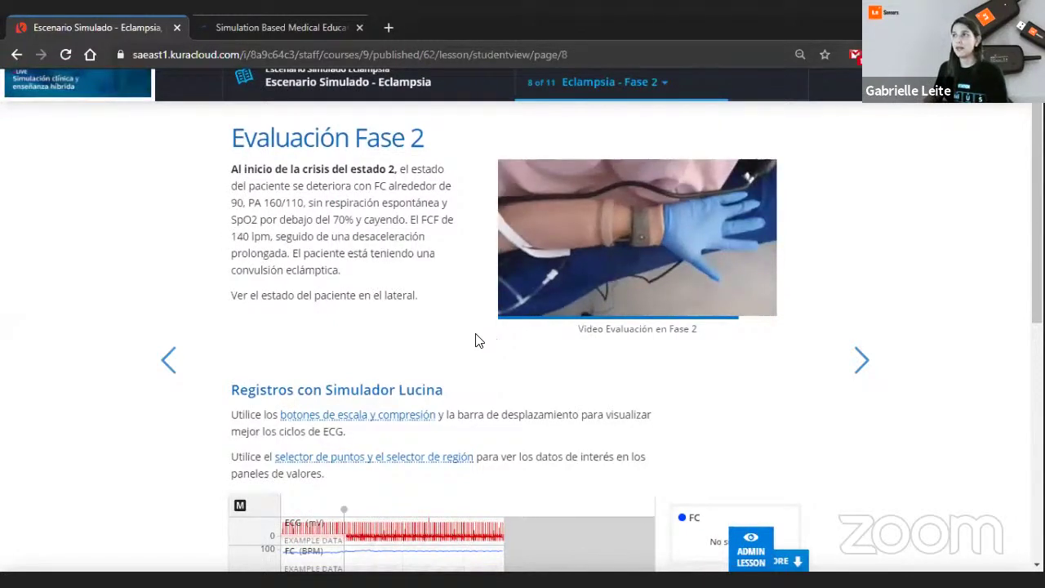
Examine the Fase 2 Lucina recording by zooming its time axis in and out, auto-scaling the traces and moving through to its end.
{"action": "scroll", "coordinate": [303, 532], "scroll_direction": "down", "scroll_amount": 2}
{"action": "left_click", "coordinate": [270, 518]}
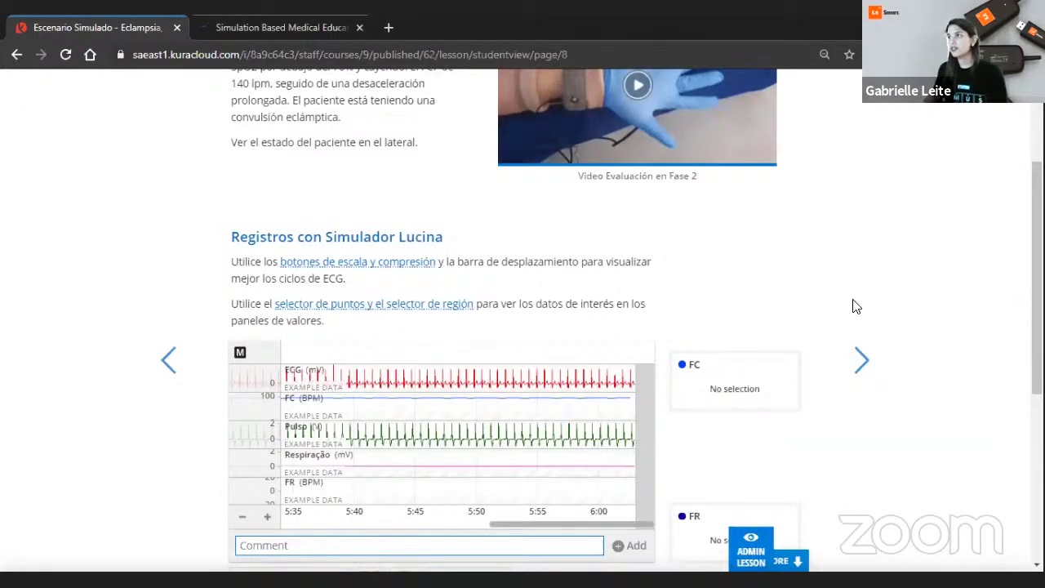
{"action": "scroll", "coordinate": [386, 265], "scroll_direction": "down", "scroll_amount": 2}
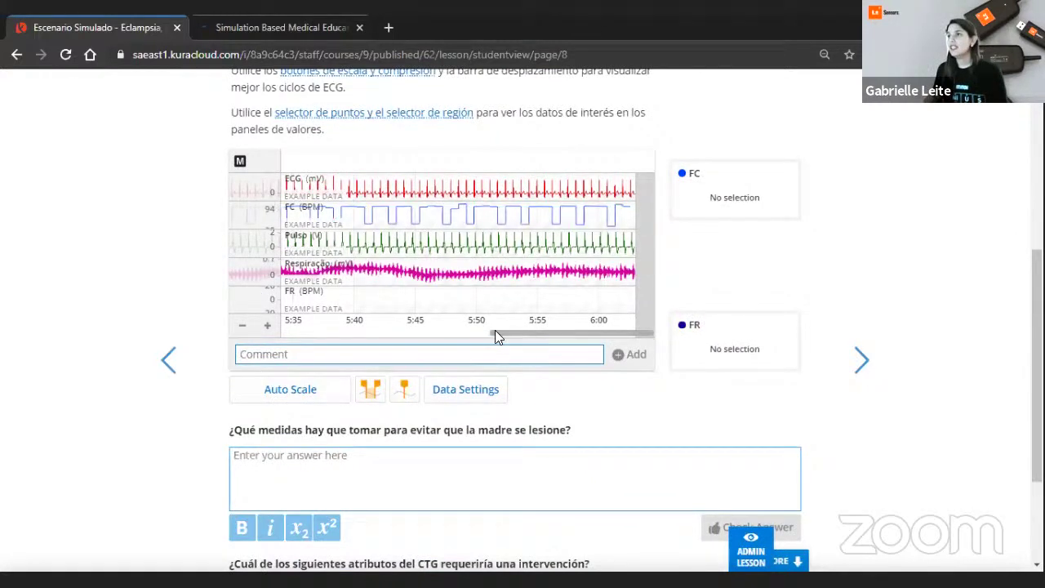
{"action": "left_click_drag", "start_coordinate": [495, 329], "coordinate": [385, 343]}
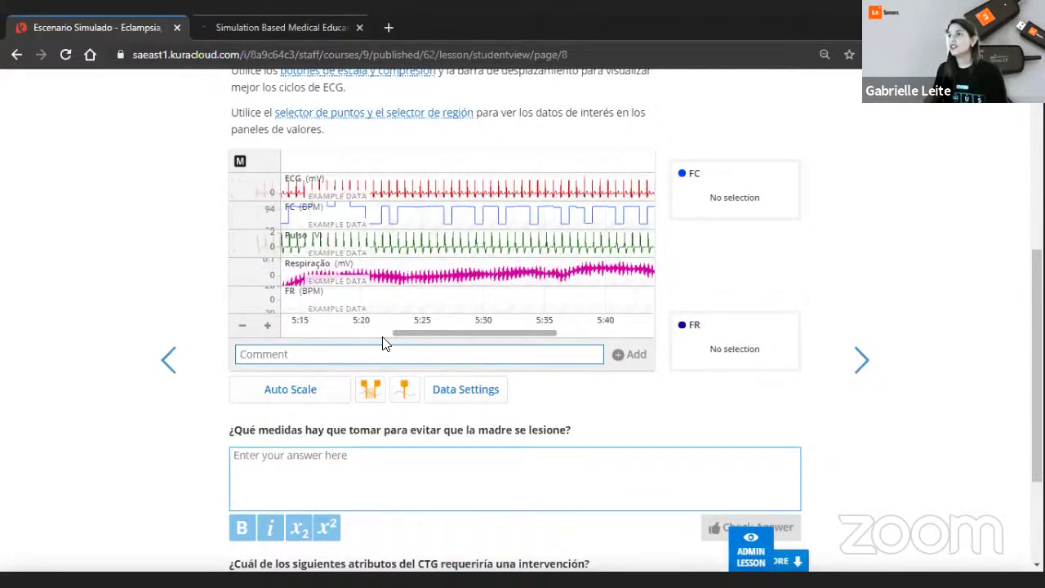
{"action": "left_click", "coordinate": [243, 326]}
{"action": "left_click", "coordinate": [292, 390]}
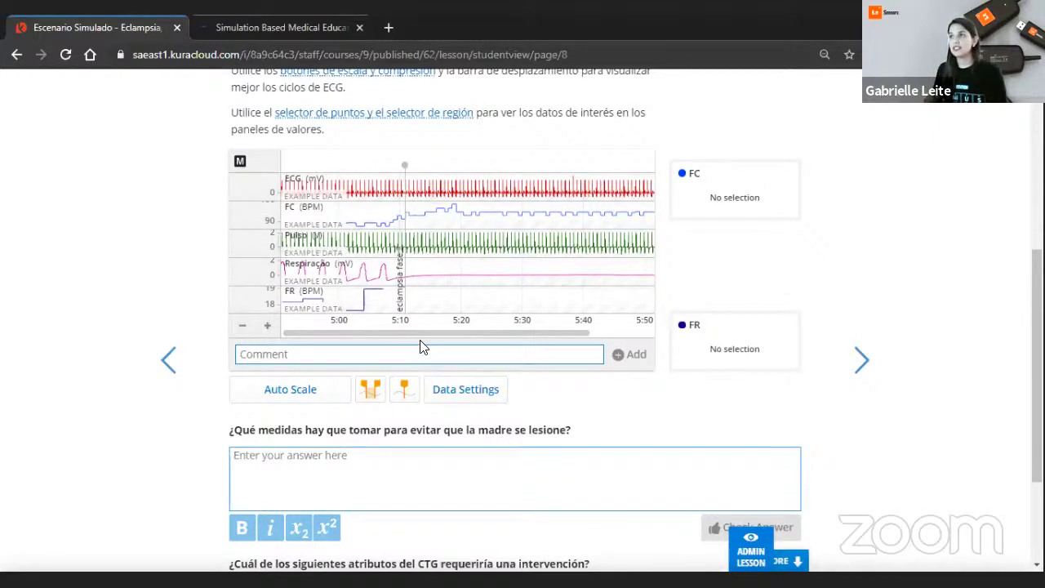
{"action": "scroll", "coordinate": [570, 293], "scroll_direction": "down", "scroll_amount": 2}
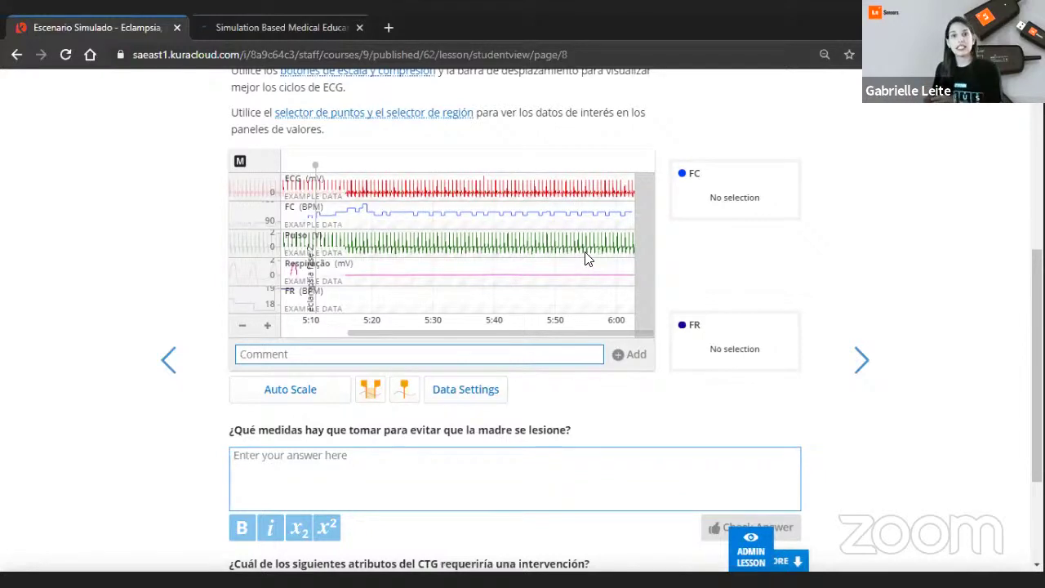
Enter and check the sample answer "bnfdkljghngjknmjkljfhkl" for the question on preventing maternal injury, and choose FCF 165 LPM for the CTG question.
{"action": "scroll", "coordinate": [685, 280], "scroll_direction": "down", "scroll_amount": 1}
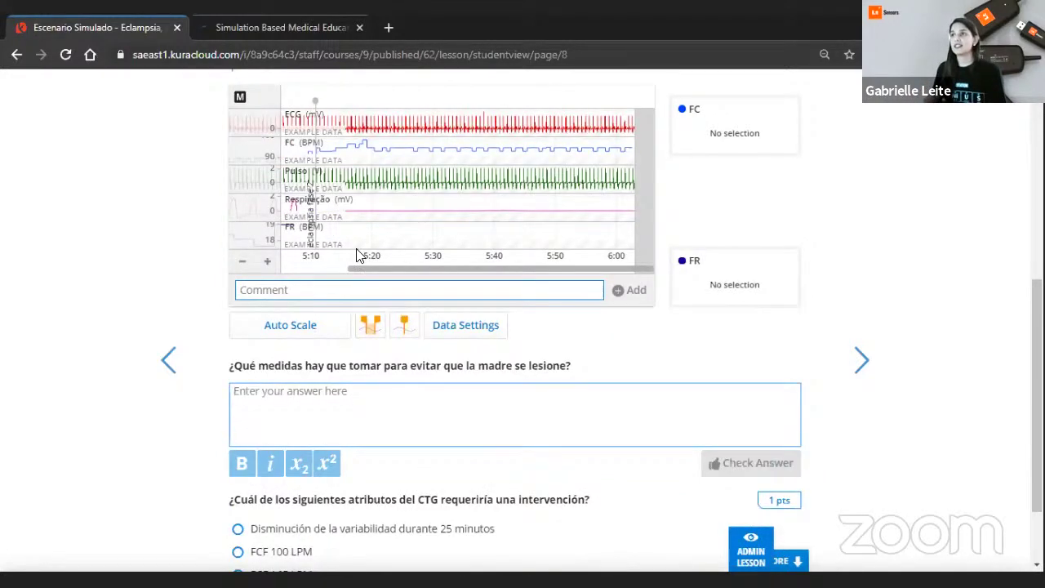
{"action": "scroll", "coordinate": [471, 349], "scroll_direction": "down", "scroll_amount": 2}
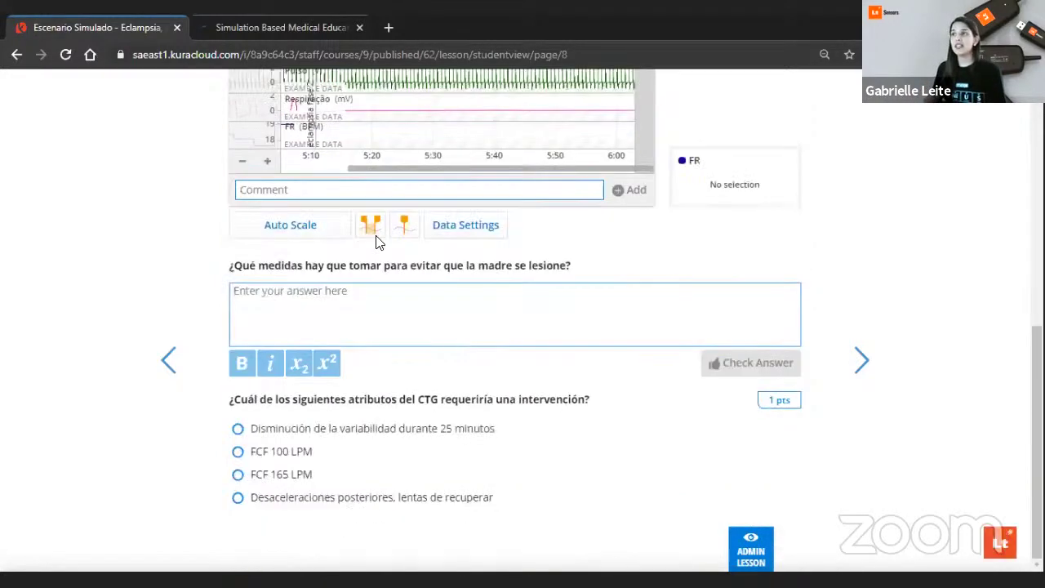
{"action": "left_click", "coordinate": [383, 299]}
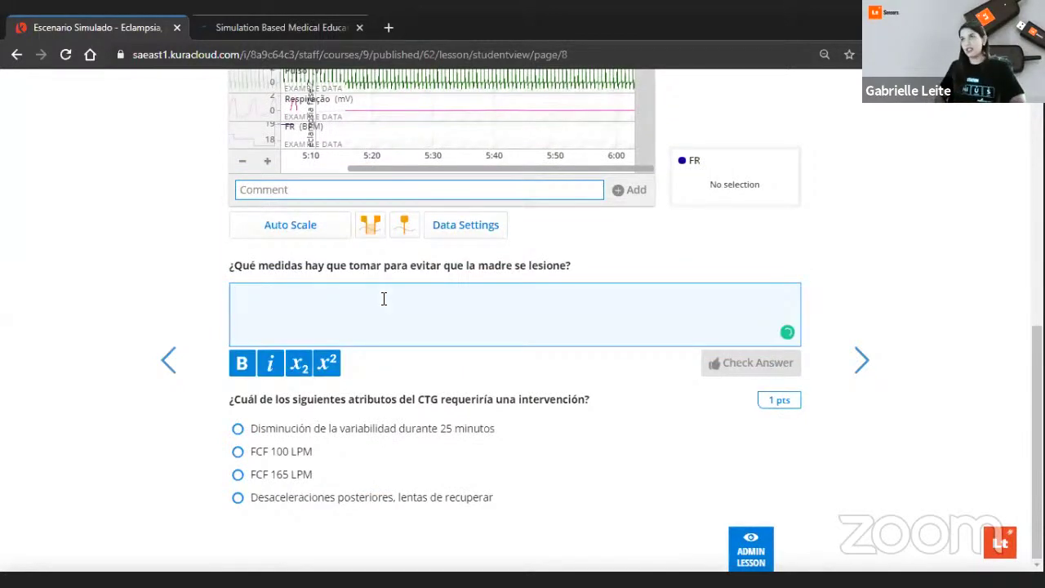
{"action": "type", "text": "bnfdkljghngjknmjkljfhkl"}
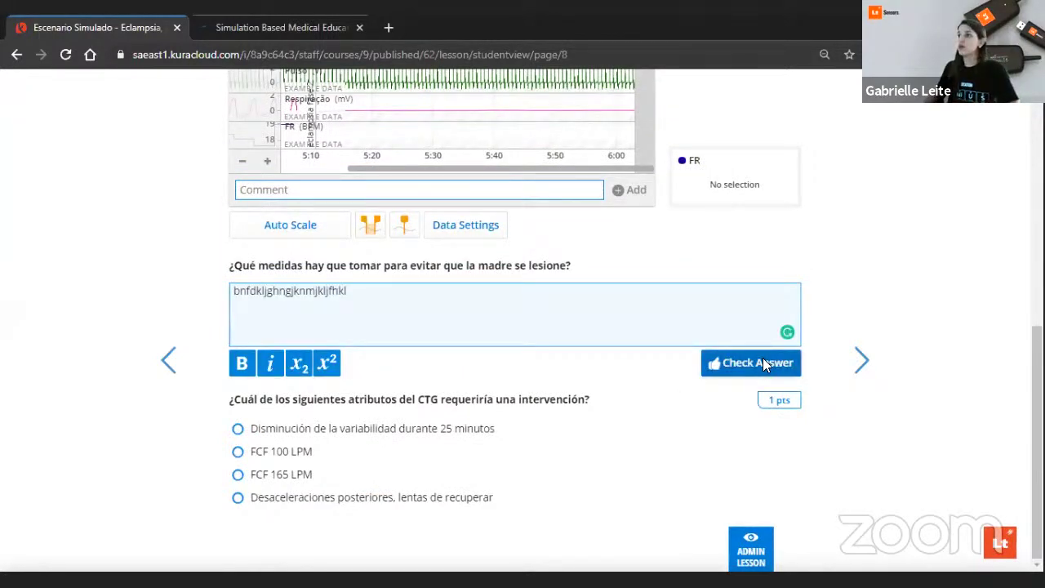
{"action": "left_click", "coordinate": [751, 362]}
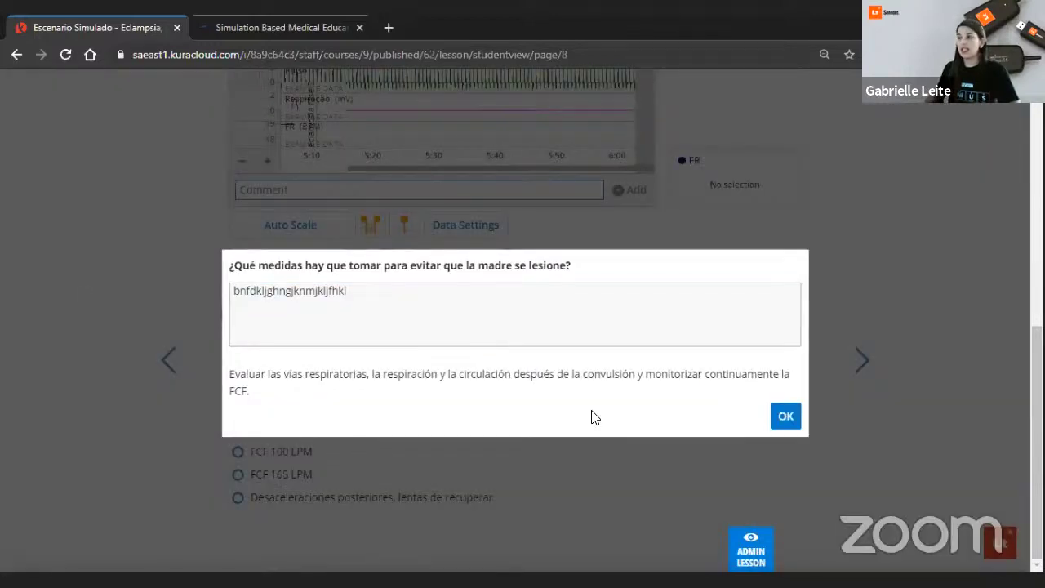
{"action": "left_click", "coordinate": [785, 422]}
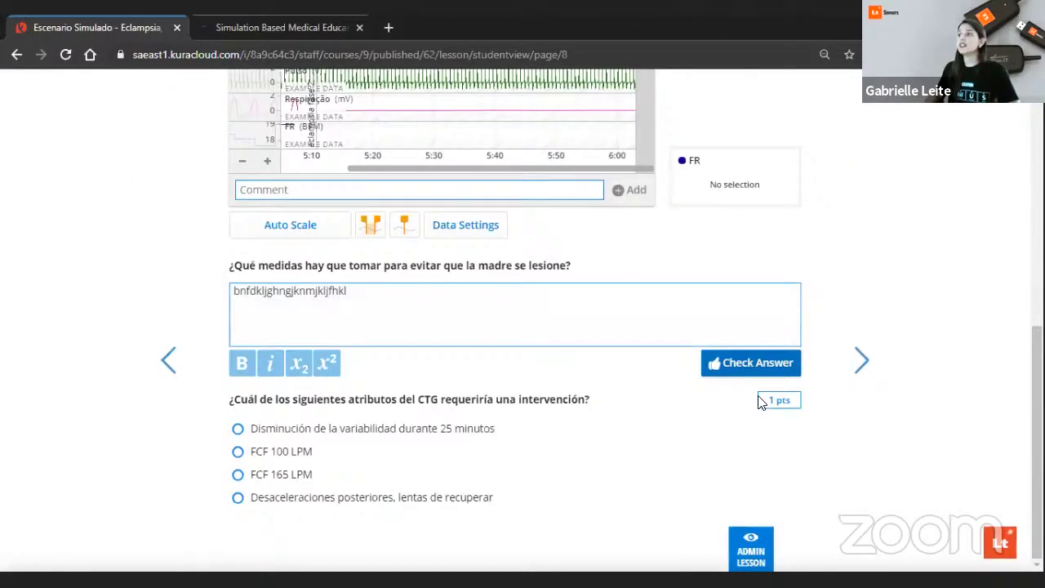
{"action": "left_click", "coordinate": [269, 476]}
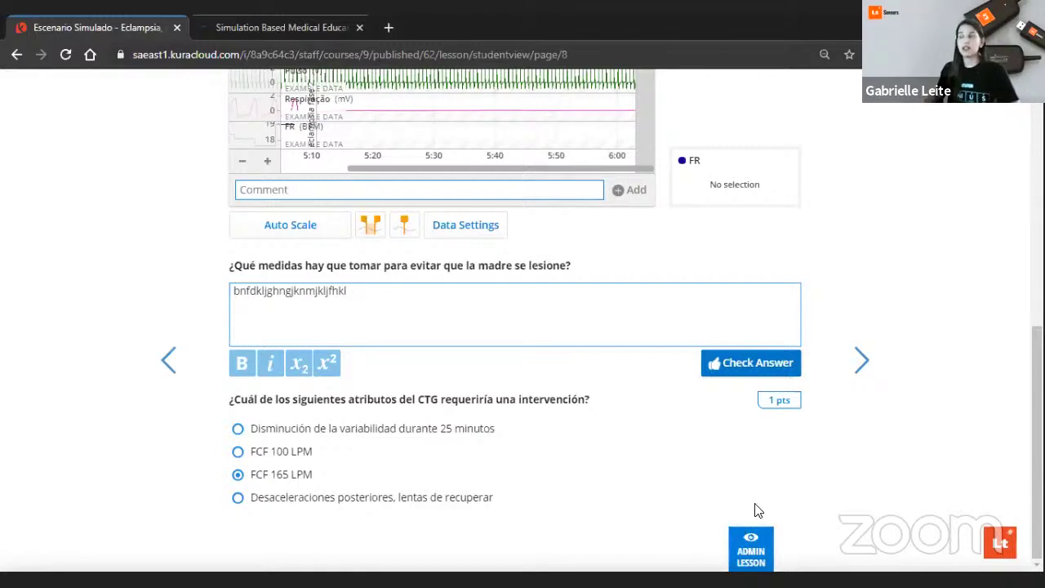
Advance to the Eclampsia - Fase 3 page and play, replay and pause its evaluation video.
{"action": "left_click", "coordinate": [857, 362]}
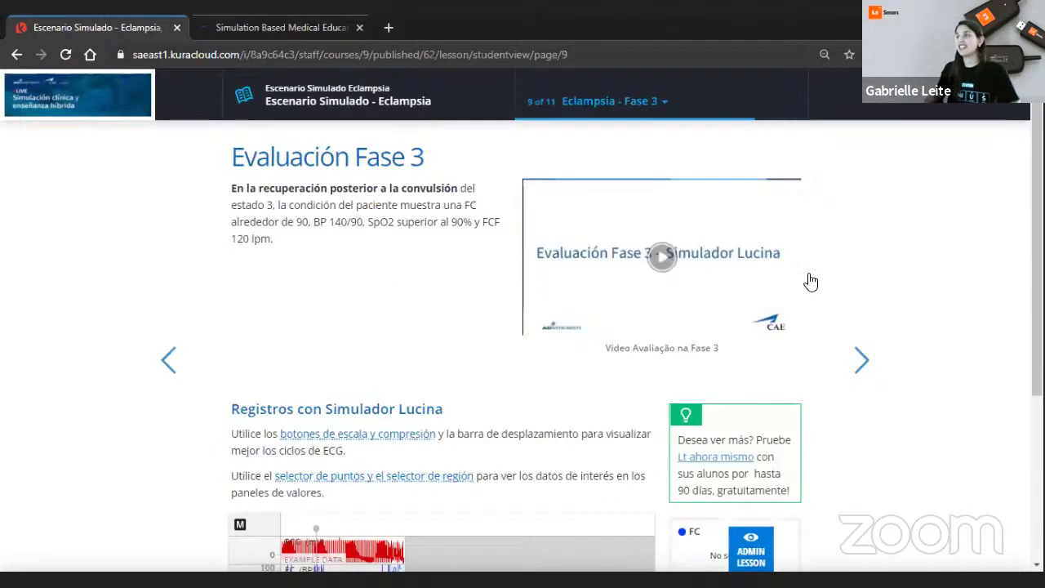
{"action": "left_click", "coordinate": [752, 295]}
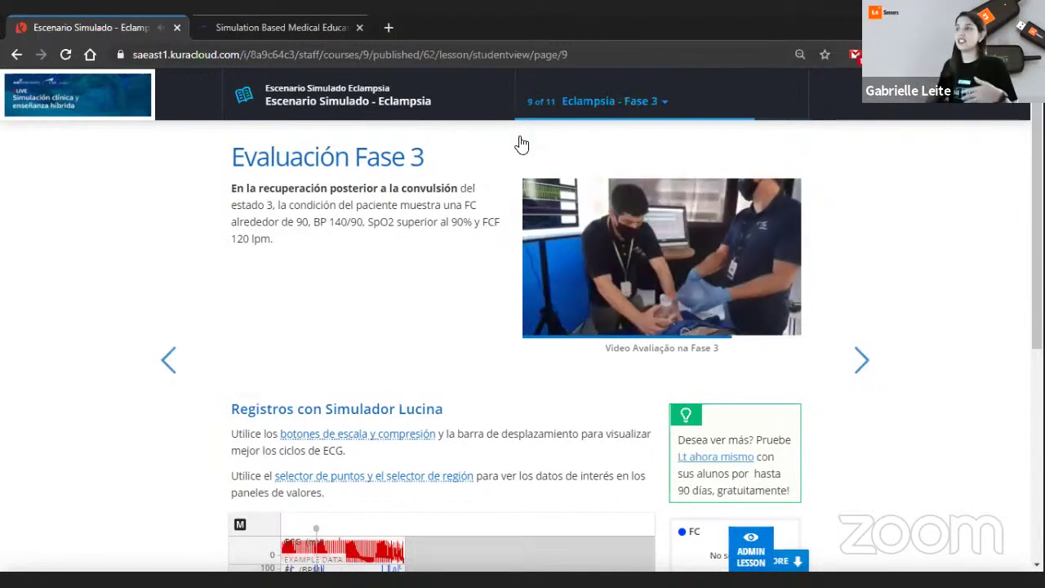
{"action": "left_click", "coordinate": [530, 326]}
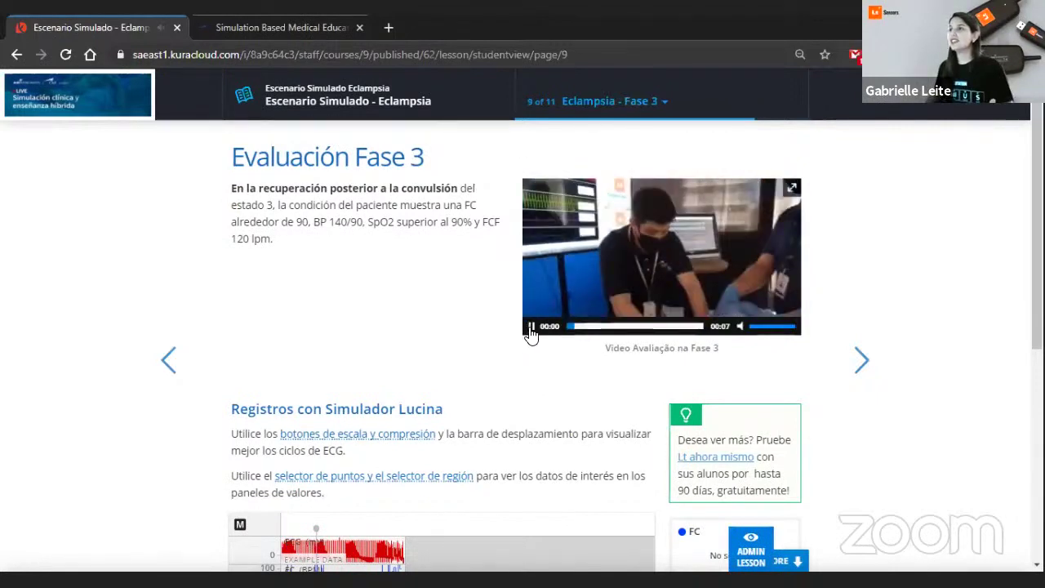
Zoom in on the Fase 3 Lucina recording's time axis, auto-scale the traces and view the section from about 3:25 to 4:00.
{"action": "scroll", "coordinate": [369, 326], "scroll_direction": "down", "scroll_amount": 1}
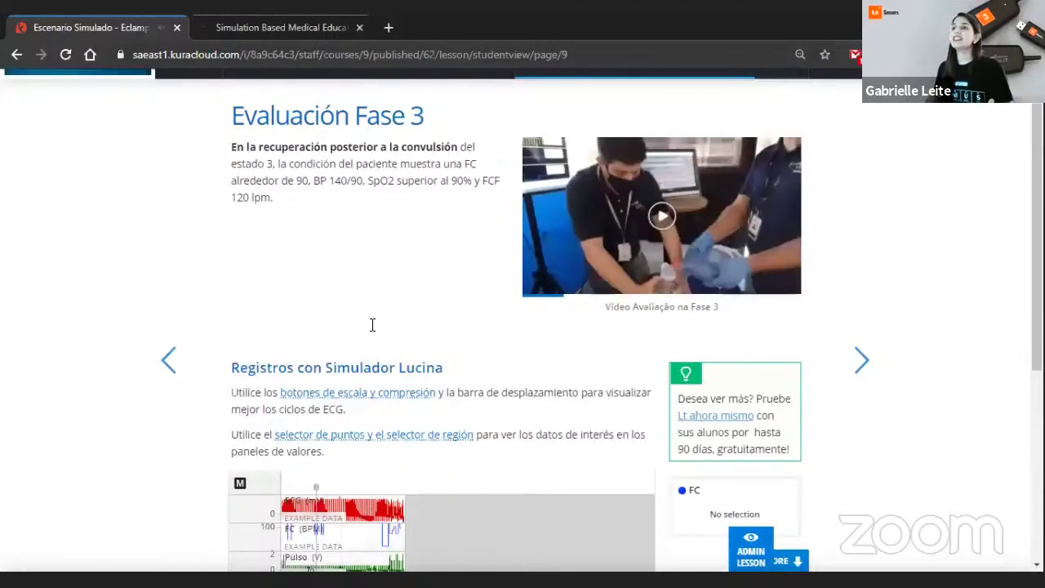
{"action": "scroll", "coordinate": [265, 472], "scroll_direction": "down", "scroll_amount": 2}
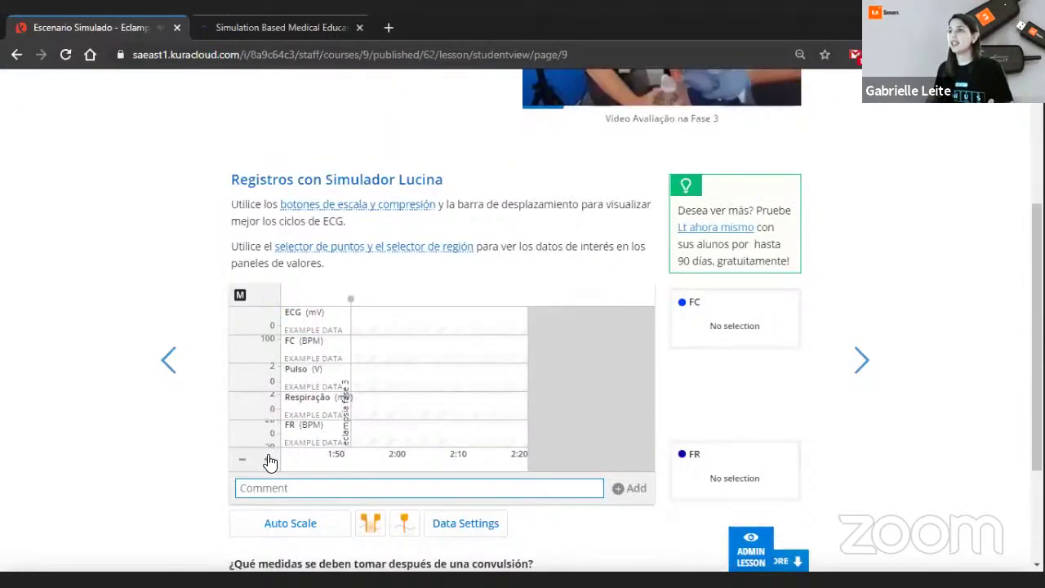
{"action": "left_click", "coordinate": [270, 459]}
{"action": "left_click", "coordinate": [270, 460]}
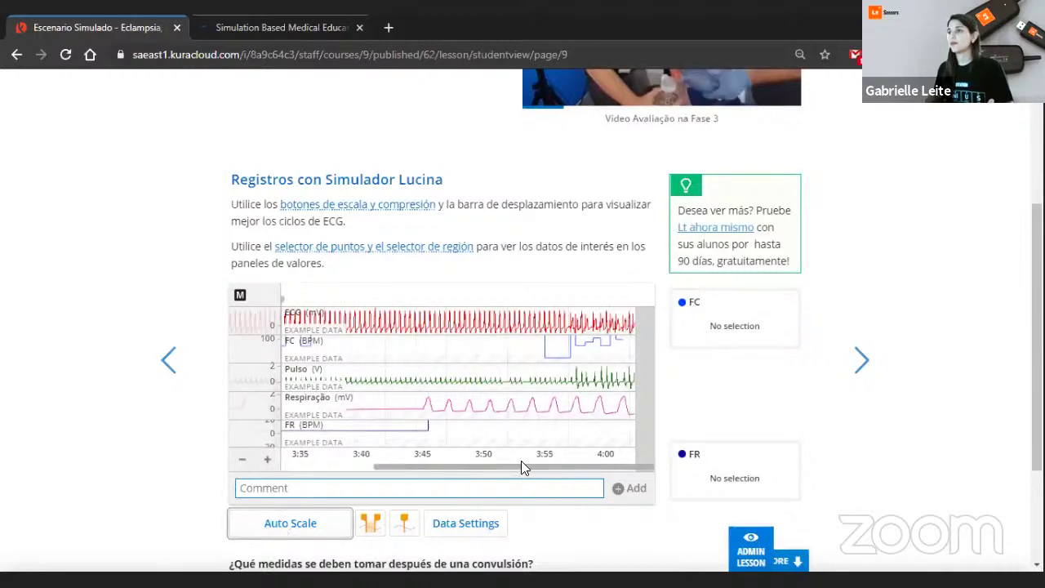
{"action": "left_click_drag", "start_coordinate": [520, 460], "coordinate": [301, 434]}
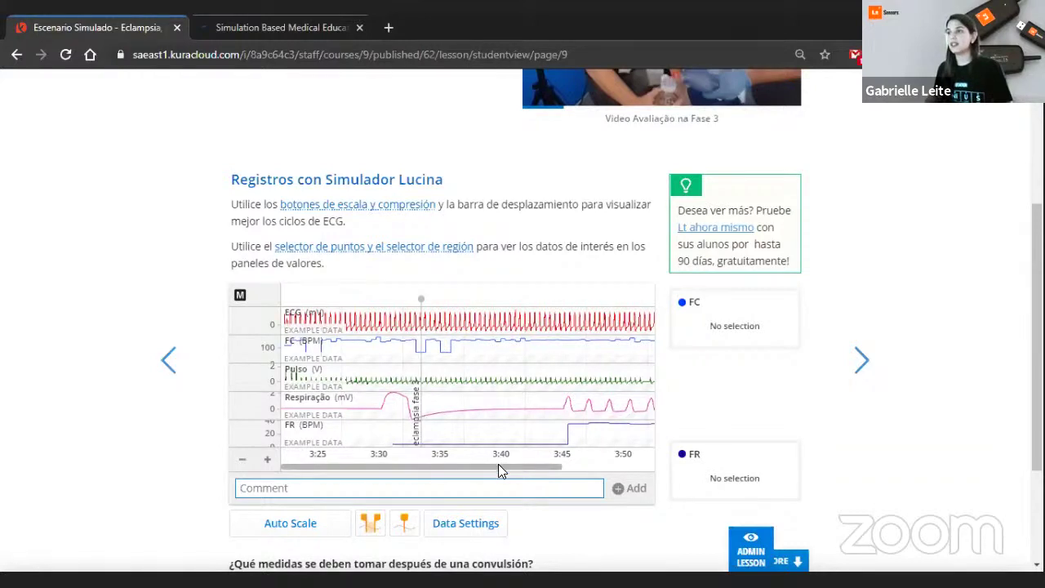
{"action": "scroll", "coordinate": [653, 433], "scroll_direction": "right", "scroll_amount": 3}
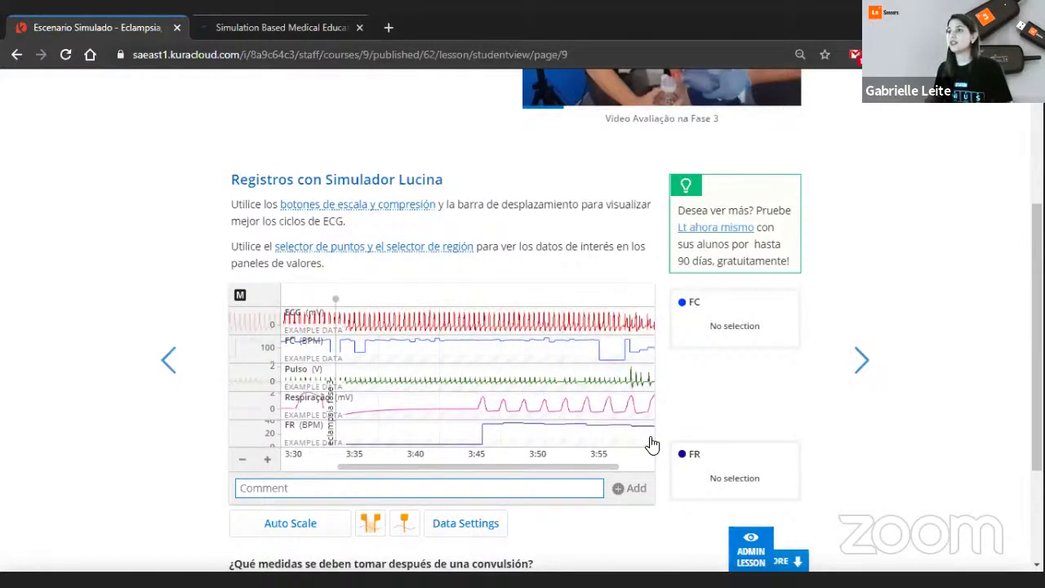
Read the FC and FR values over a region from about 3:47 to 3:53, and at a single point near 3:51.
{"action": "left_click", "coordinate": [379, 529]}
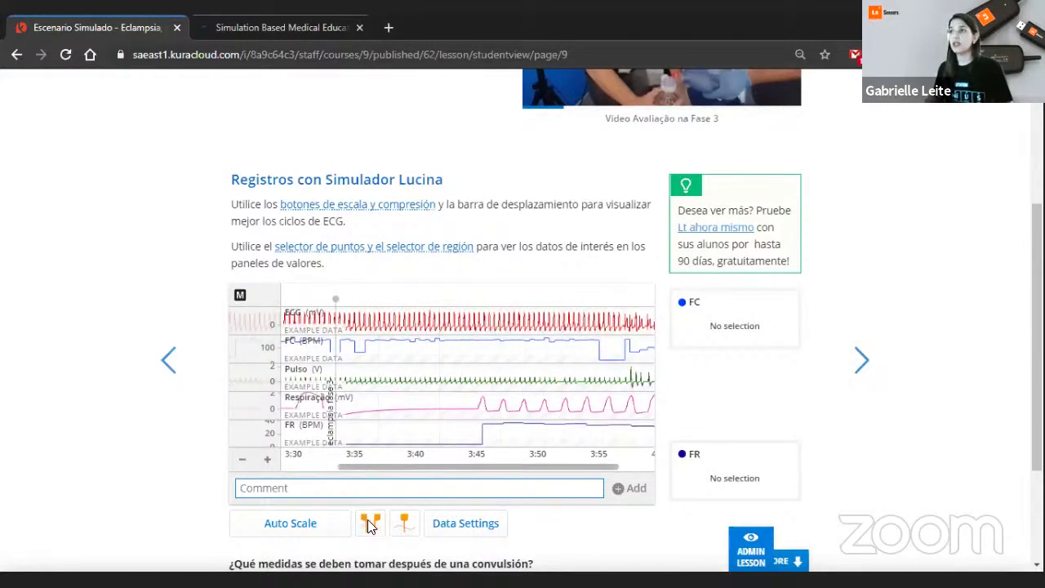
{"action": "left_click", "coordinate": [488, 295]}
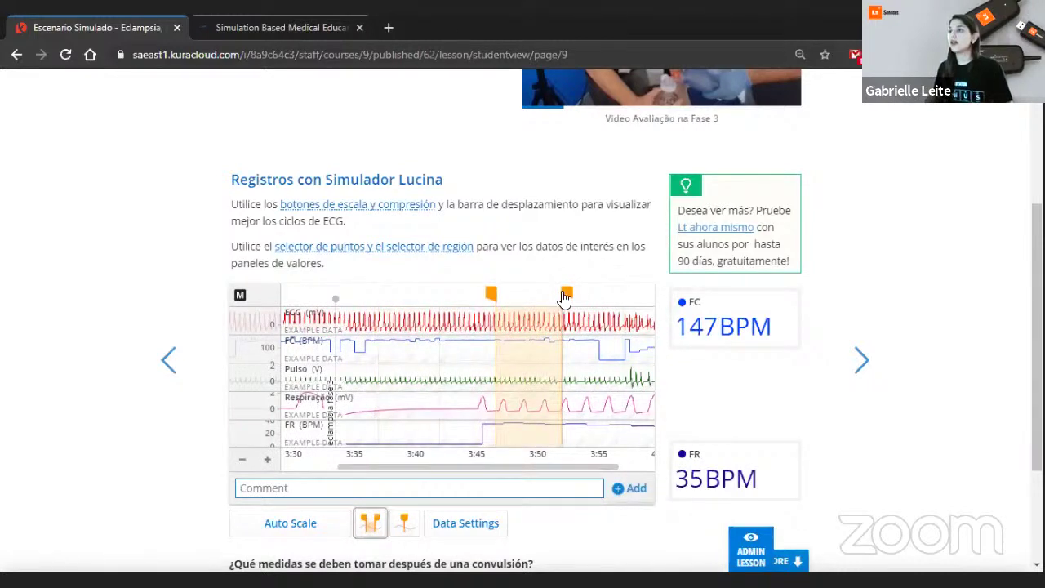
{"action": "left_click_drag", "start_coordinate": [573, 297], "coordinate": [583, 298]}
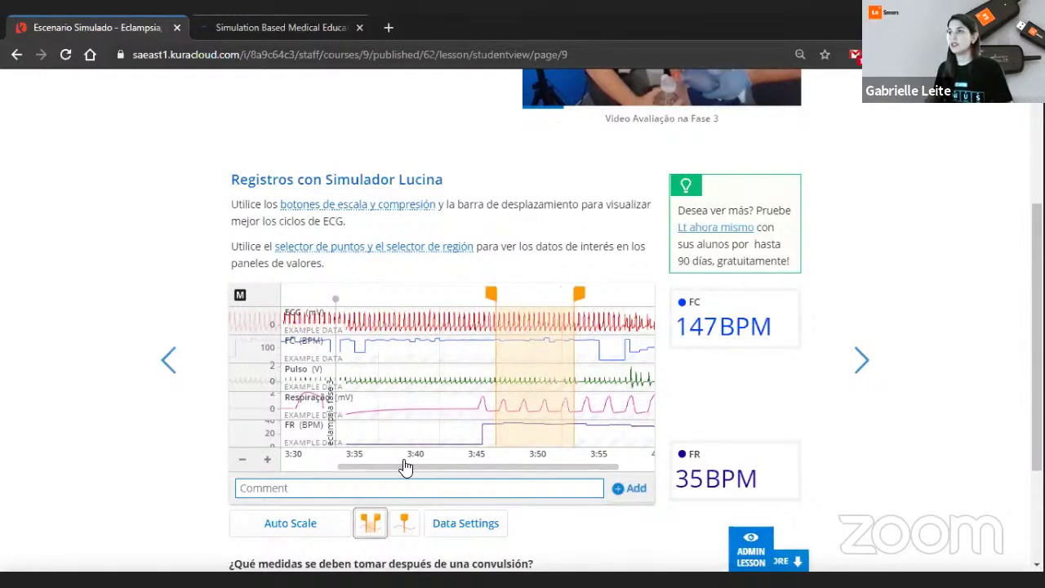
{"action": "left_click", "coordinate": [404, 522]}
{"action": "left_click", "coordinate": [468, 300]}
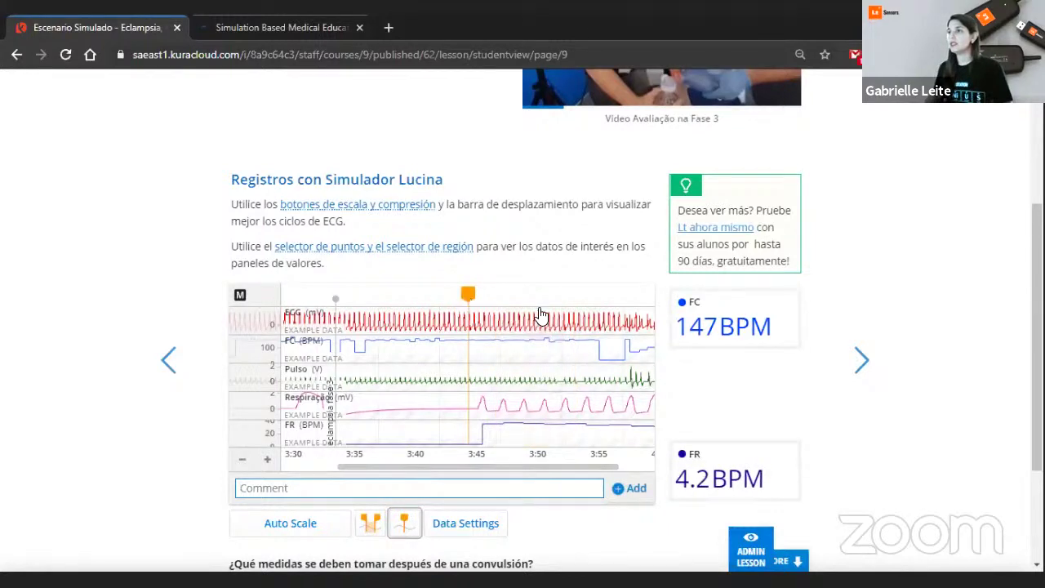
{"action": "left_click", "coordinate": [554, 319]}
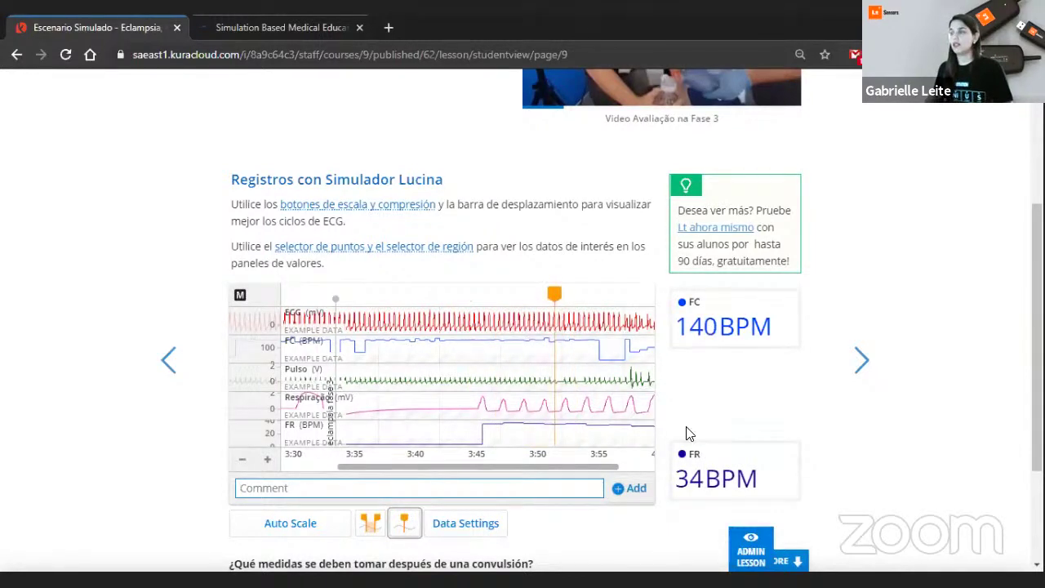
Look over the question on measures after a convulsion and advance through the Preguntas page to the lesson's Report page.
{"action": "scroll", "coordinate": [633, 382], "scroll_direction": "down", "scroll_amount": 1}
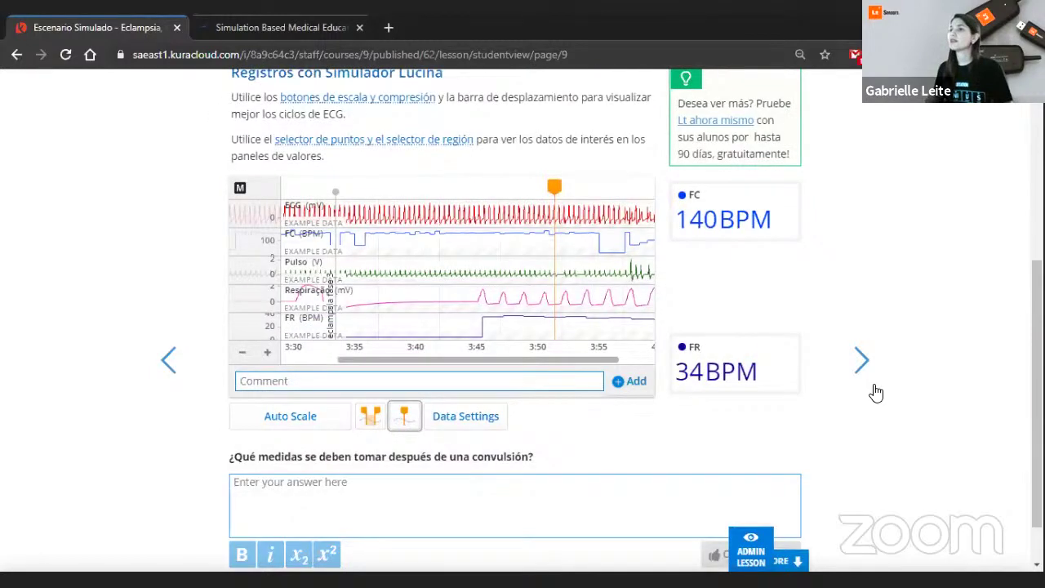
{"action": "scroll", "coordinate": [849, 373], "scroll_direction": "down", "scroll_amount": 1}
{"action": "left_click", "coordinate": [846, 373]}
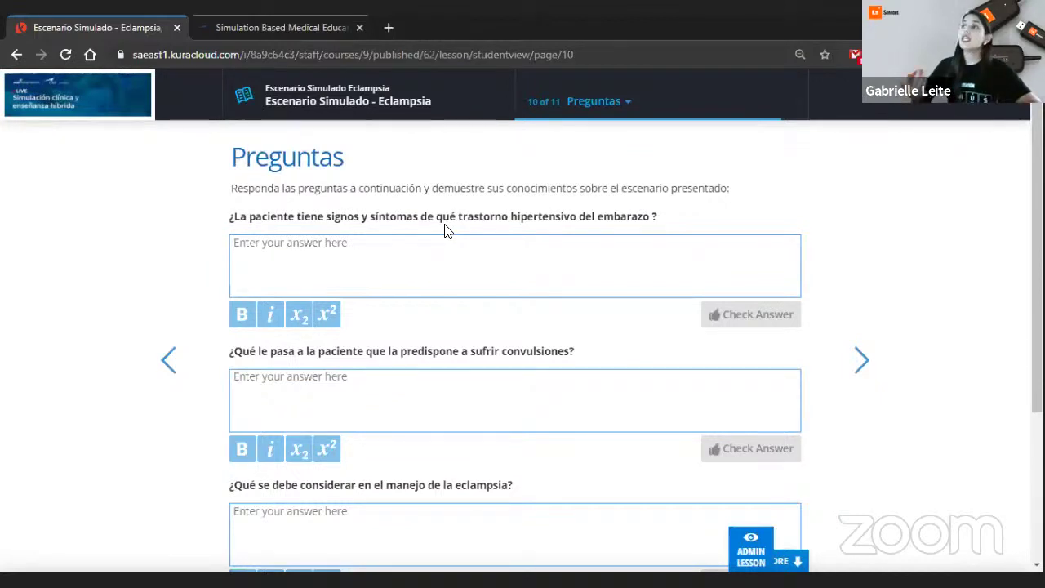
{"action": "left_click", "coordinate": [862, 360]}
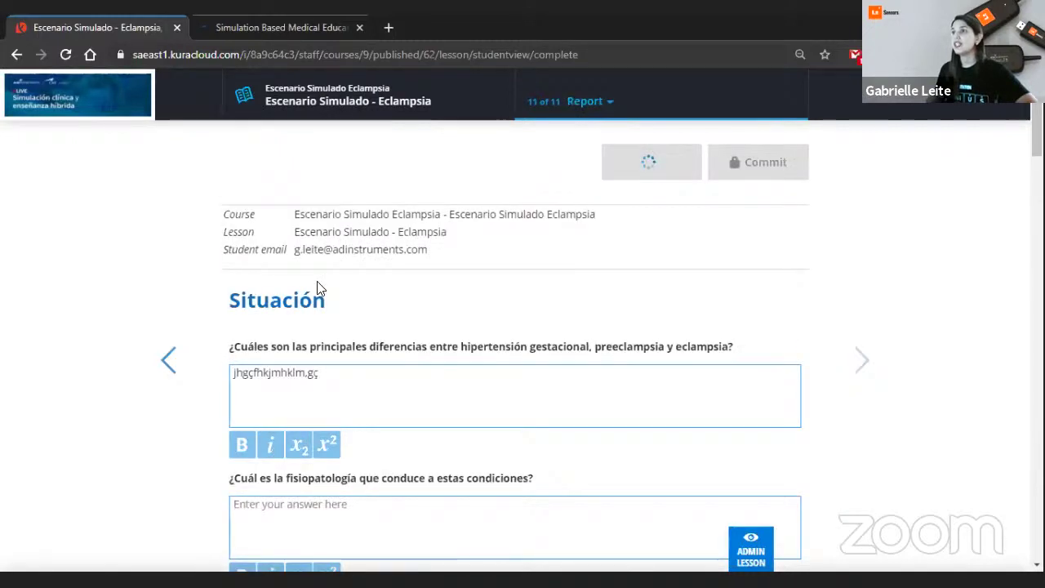
In the report's preeclampsia risk factor question, move Fertilización in vitro into the És factor de riesgo column.
{"action": "scroll", "coordinate": [650, 522], "scroll_direction": "down", "scroll_amount": 2}
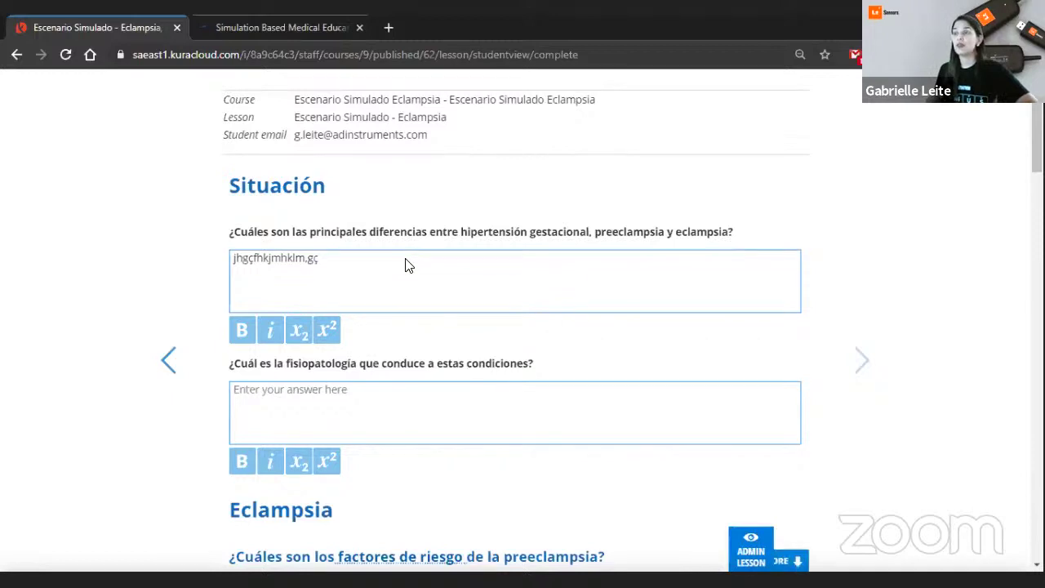
{"action": "scroll", "coordinate": [499, 414], "scroll_direction": "down", "scroll_amount": 2}
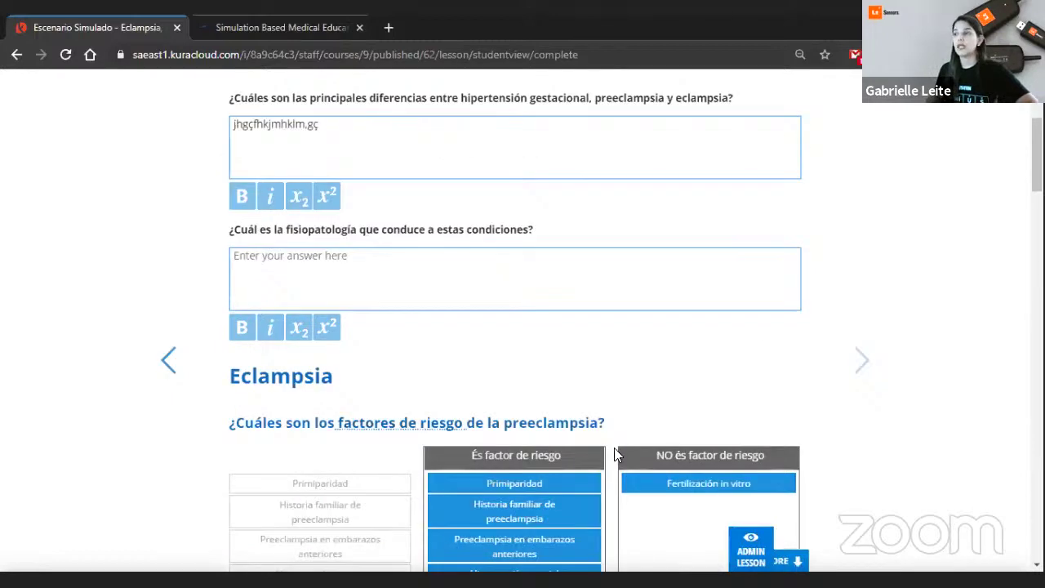
{"action": "scroll", "coordinate": [617, 373], "scroll_direction": "down", "scroll_amount": 2}
{"action": "scroll", "coordinate": [746, 70], "scroll_direction": "down", "scroll_amount": 3}
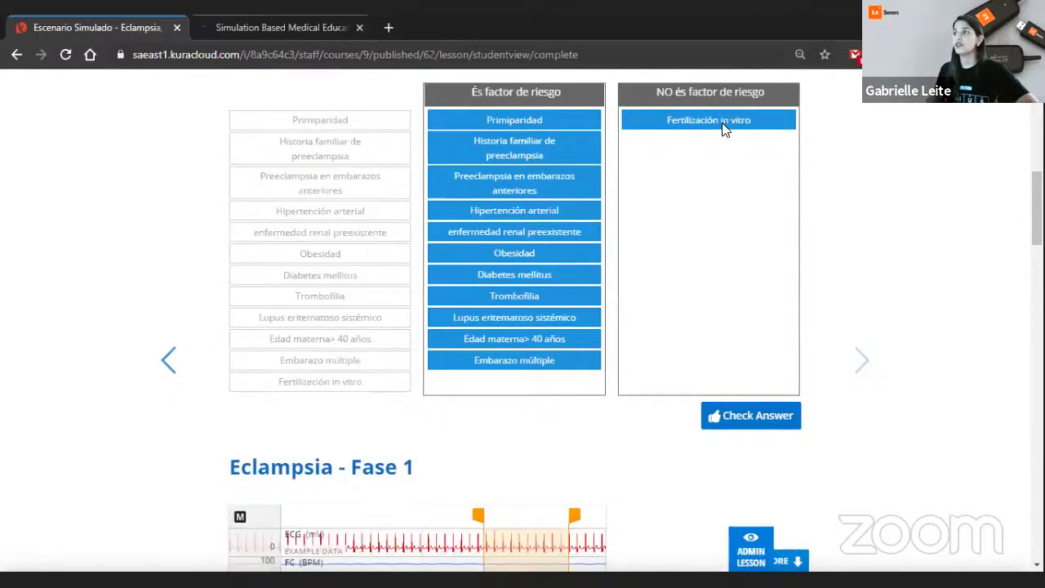
{"action": "left_click_drag", "start_coordinate": [708, 120], "coordinate": [540, 103]}
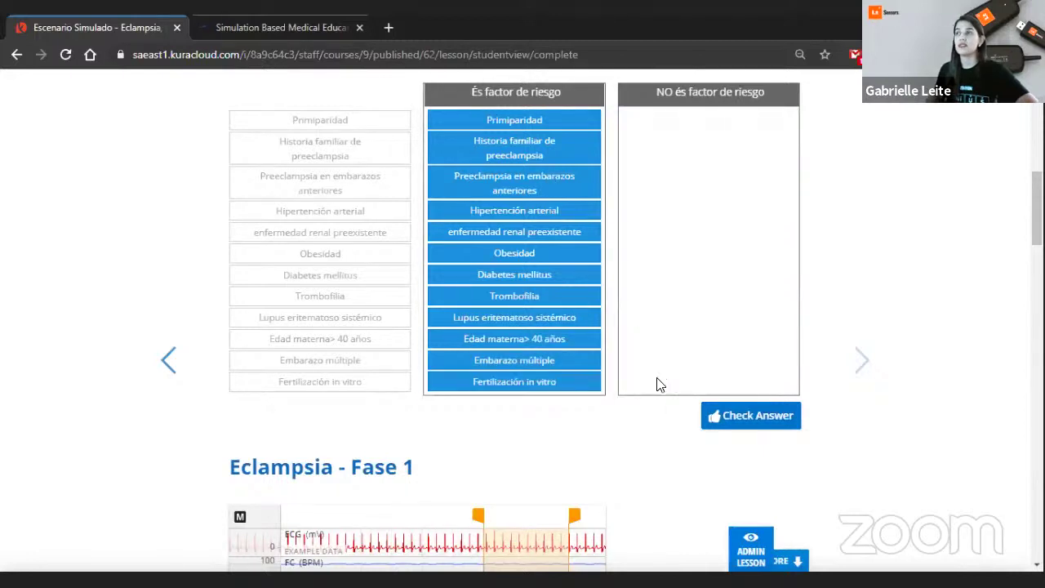
Review the recordings and answers for Eclampsia Fase 1, Fase 2 and Fase 3 in the report, and return to its beginning.
{"action": "scroll", "coordinate": [457, 367], "scroll_direction": "down", "scroll_amount": 3}
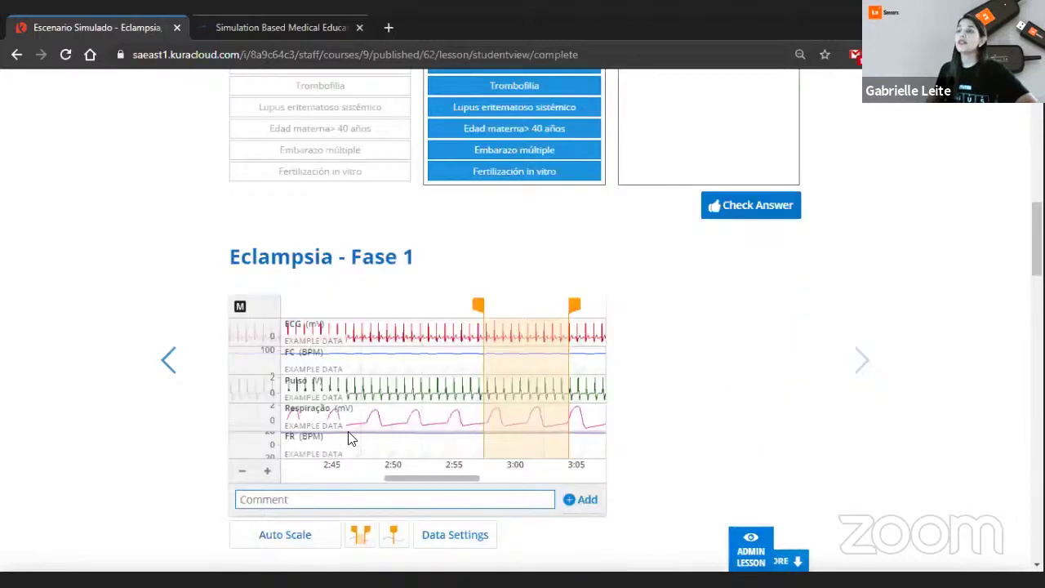
{"action": "scroll", "coordinate": [614, 331], "scroll_direction": "down", "scroll_amount": 1}
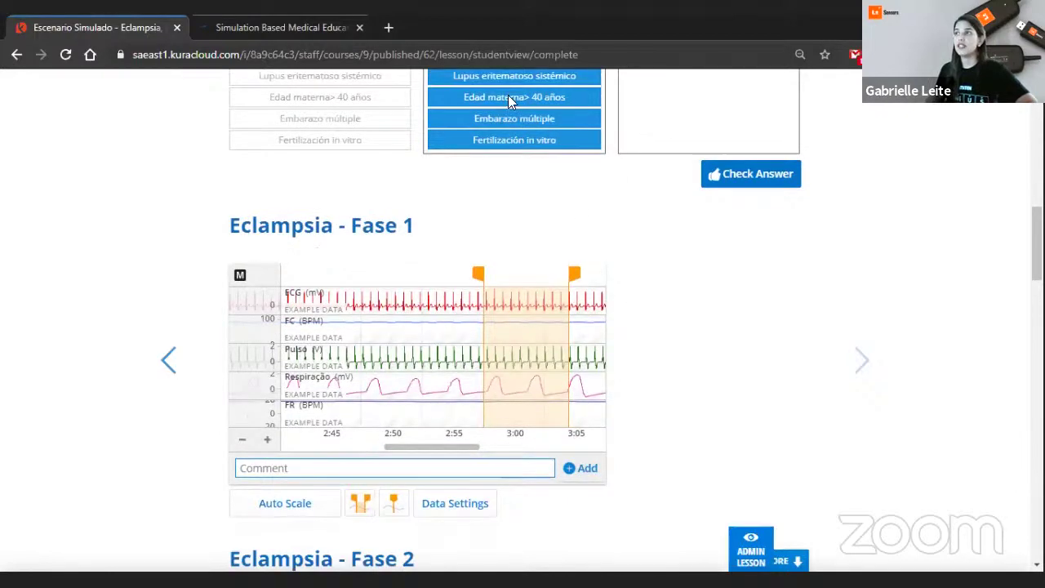
{"action": "scroll", "coordinate": [595, 290], "scroll_direction": "down", "scroll_amount": 3}
{"action": "scroll", "coordinate": [309, 347], "scroll_direction": "down", "scroll_amount": 4}
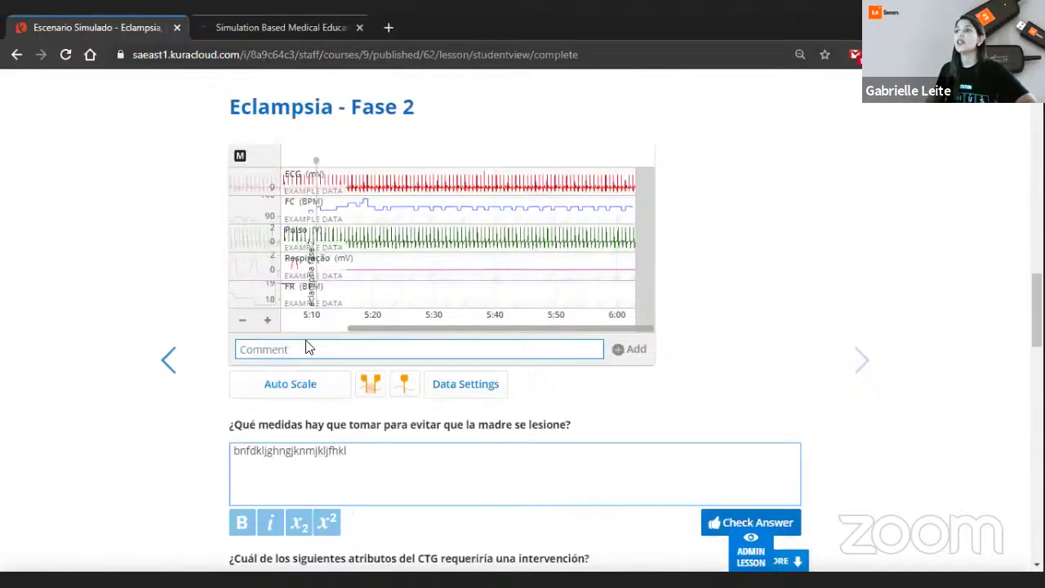
{"action": "scroll", "coordinate": [678, 495], "scroll_direction": "down", "scroll_amount": 2}
{"action": "scroll", "coordinate": [735, 448], "scroll_direction": "down", "scroll_amount": 2}
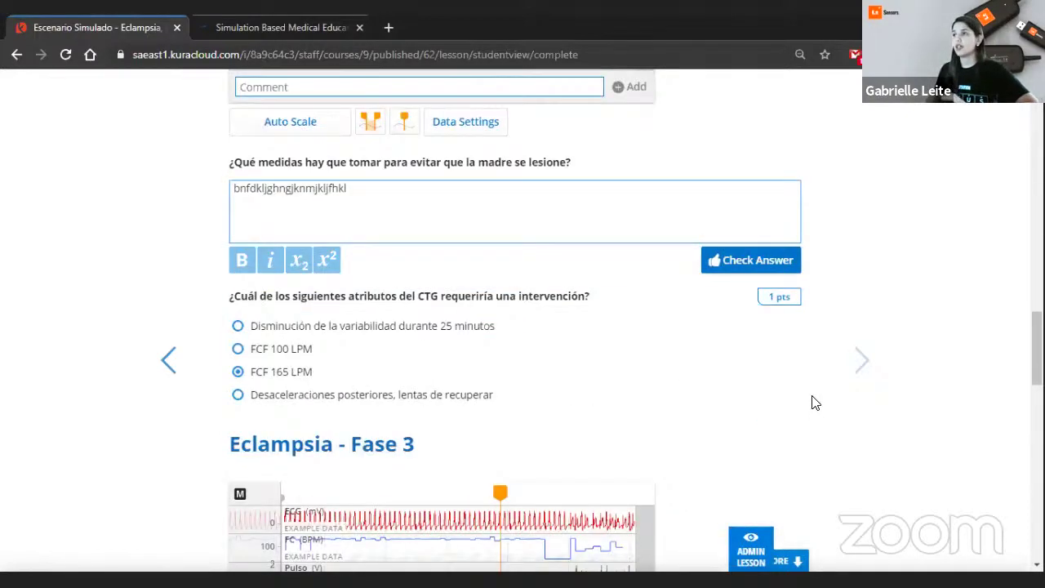
{"action": "scroll", "coordinate": [782, 387], "scroll_direction": "down", "scroll_amount": 3}
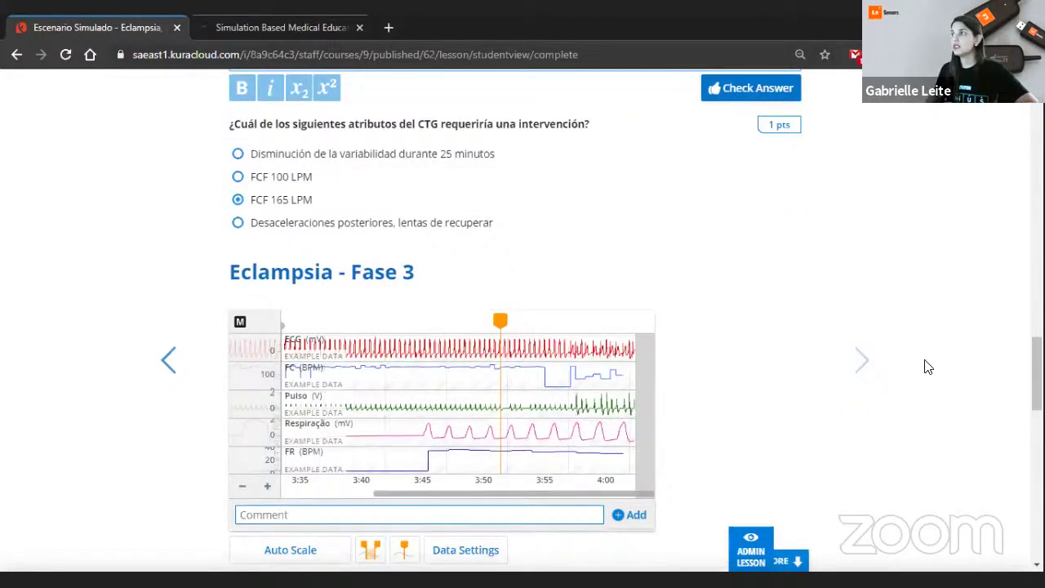
{"action": "scroll", "coordinate": [947, 367], "scroll_direction": "down", "scroll_amount": 5}
{"action": "scroll", "coordinate": [522, 326], "scroll_direction": "up", "scroll_amount": 4}
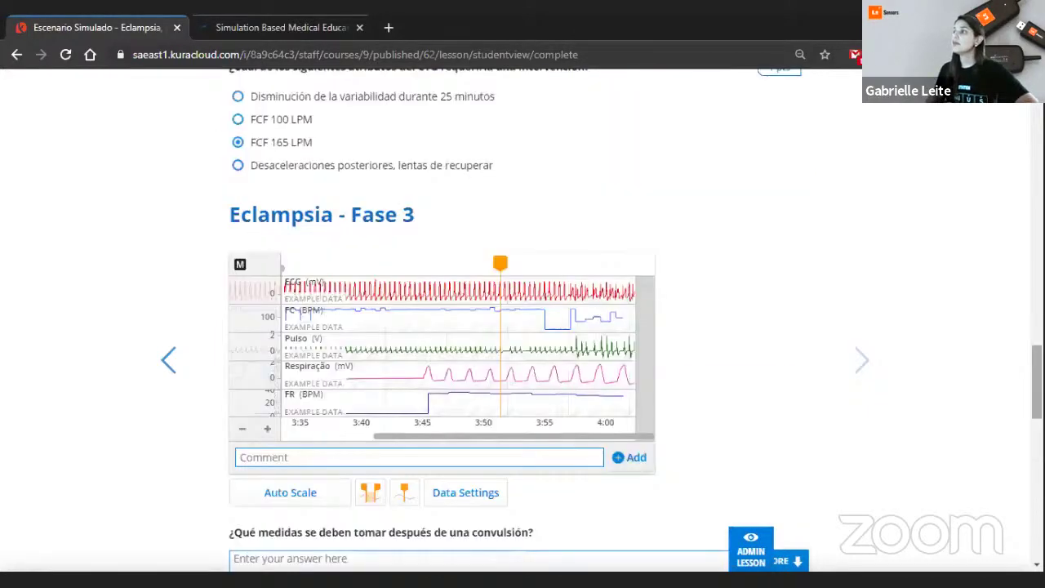
{"action": "scroll", "coordinate": [523, 327], "scroll_direction": "up", "scroll_amount": 1}
{"action": "scroll", "coordinate": [702, 128], "scroll_direction": "up", "scroll_amount": 15}
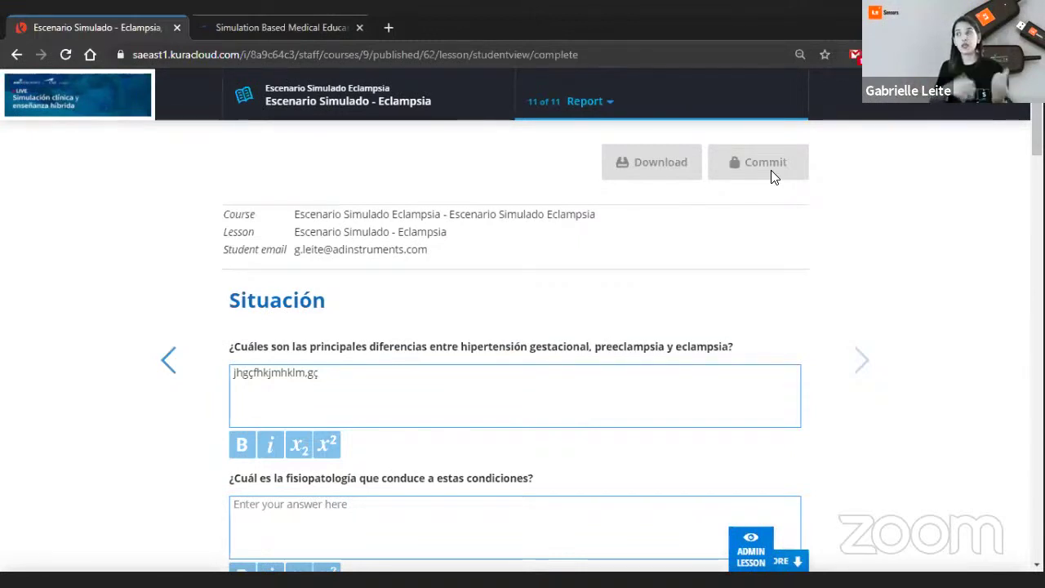
Leave the Eclampsia lesson, open the Patient Cases course and look through its list of patients.
{"action": "left_click", "coordinate": [1011, 107]}
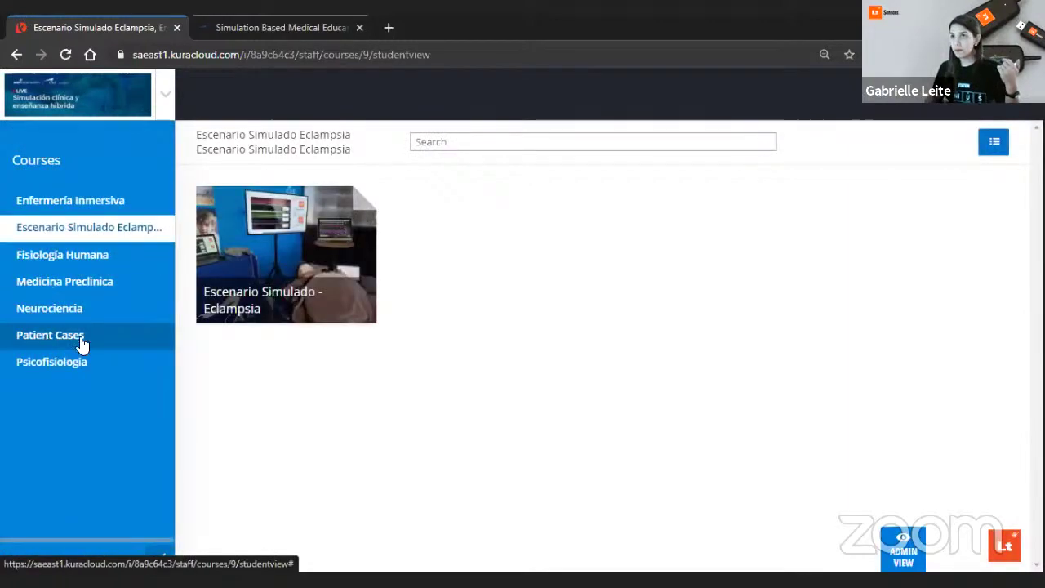
{"action": "left_click", "coordinate": [72, 347]}
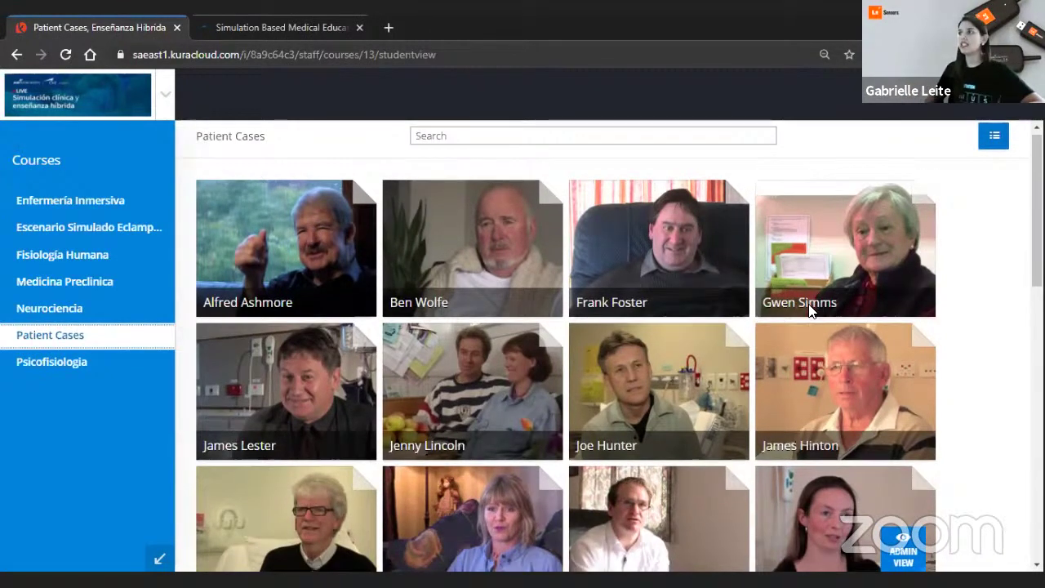
{"action": "scroll", "coordinate": [808, 311], "scroll_direction": "down", "scroll_amount": 3}
{"action": "scroll", "coordinate": [532, 373], "scroll_direction": "down", "scroll_amount": 5}
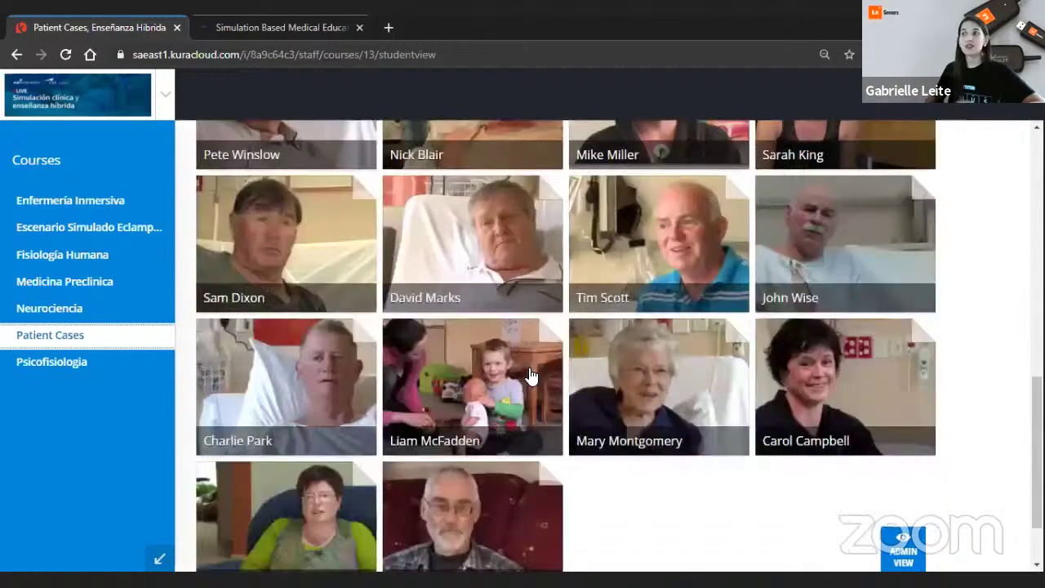
{"action": "scroll", "coordinate": [528, 373], "scroll_direction": "up", "scroll_amount": 2}
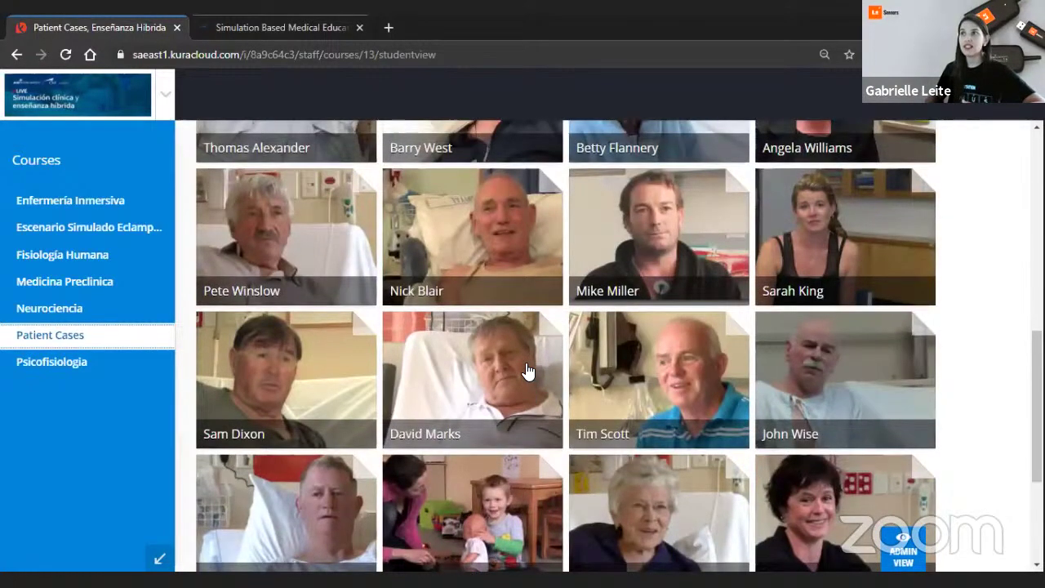
{"action": "scroll", "coordinate": [318, 292], "scroll_direction": "up", "scroll_amount": 8}
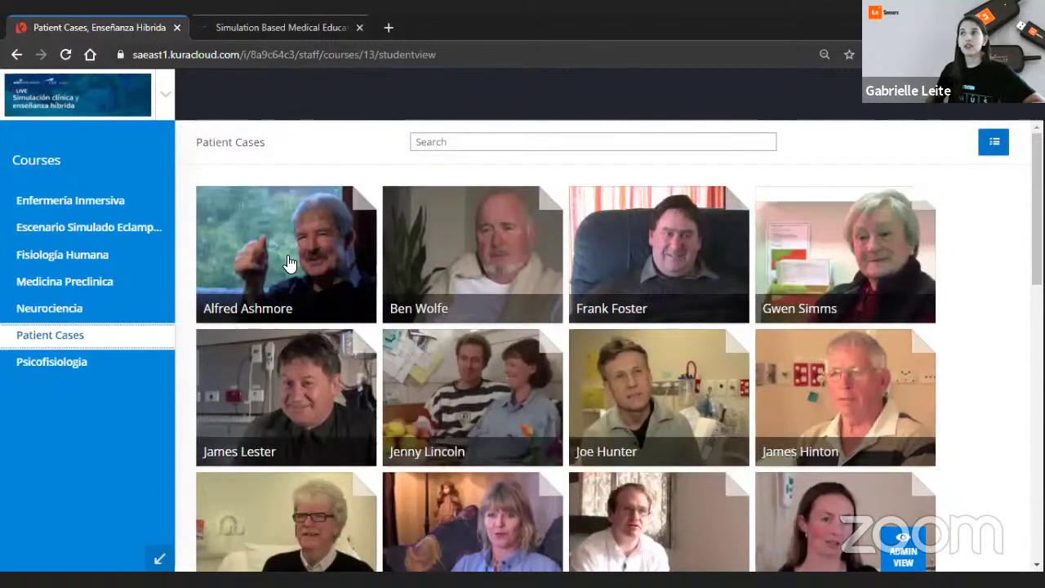
Open the first patient case, on polycystic kidney disease, and read its Patient summary page.
{"action": "left_click", "coordinate": [290, 265]}
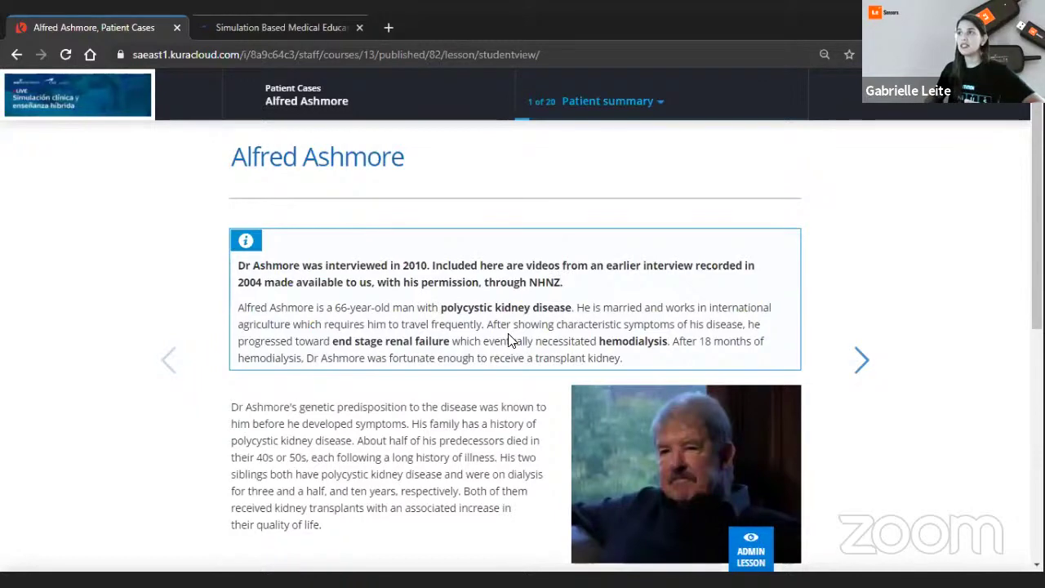
{"action": "scroll", "coordinate": [351, 299], "scroll_direction": "down", "scroll_amount": 1}
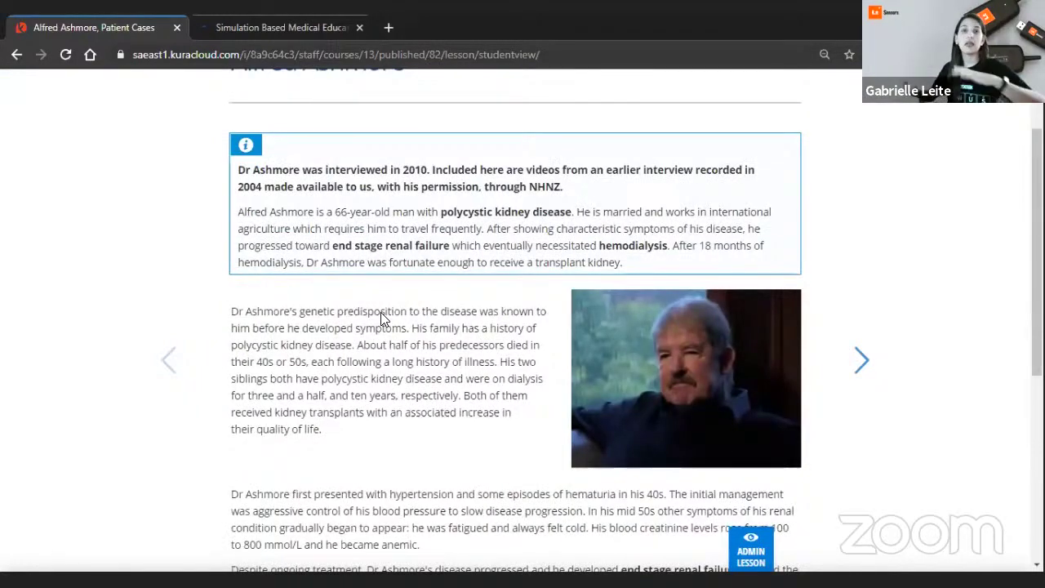
{"action": "scroll", "coordinate": [380, 317], "scroll_direction": "down", "scroll_amount": 1}
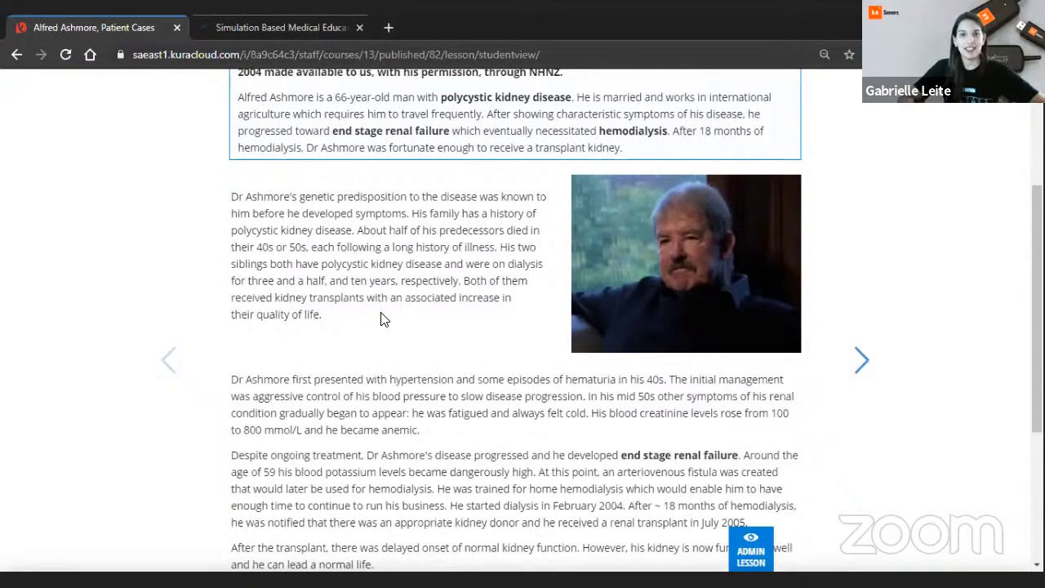
Advance through the Lesson topics and Initial presentation and history pages to the Additional history videos page.
{"action": "left_click", "coordinate": [860, 360]}
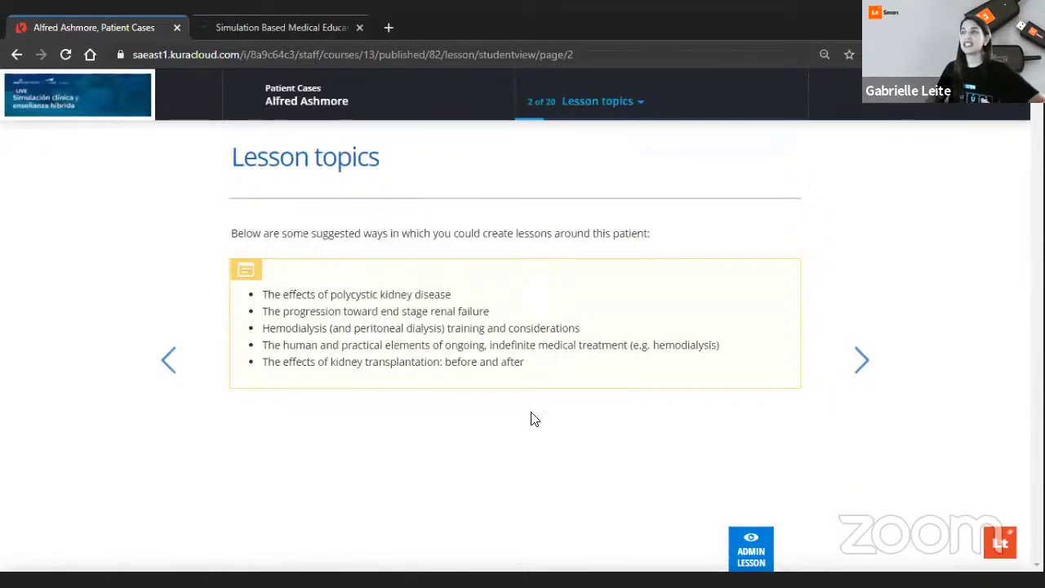
{"action": "left_click", "coordinate": [862, 359]}
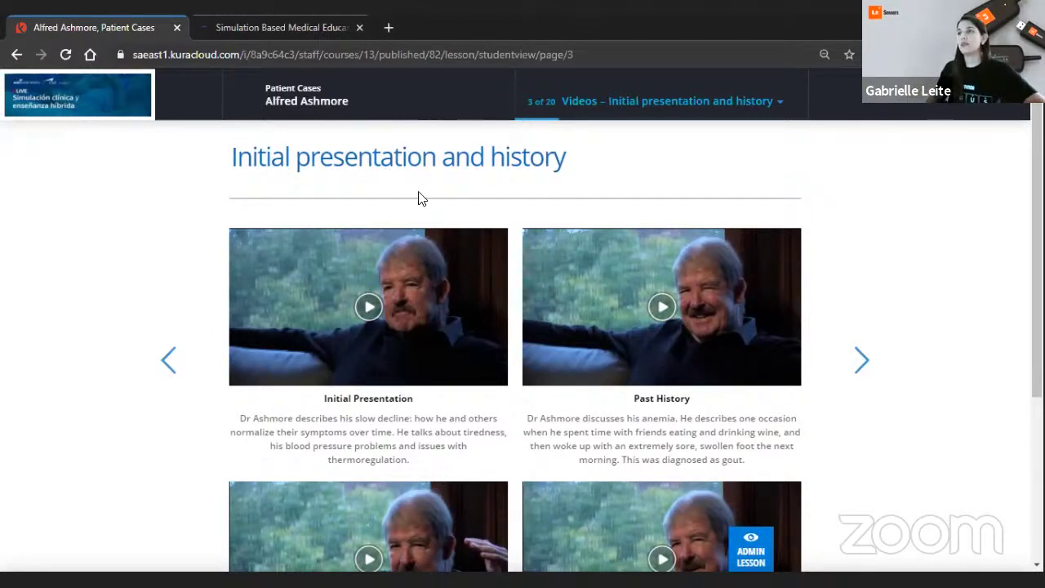
{"action": "left_click", "coordinate": [862, 366]}
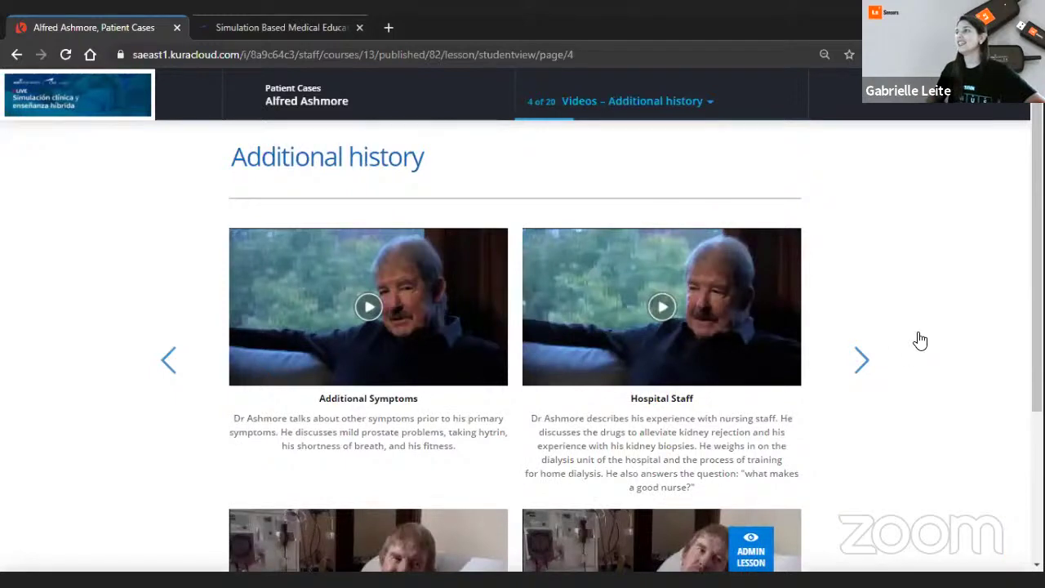
Advance through the Life on hemodialysis, Hemodialysis and Transplant pages to the Consultant summary, and view the lesson's list of pages.
{"action": "left_click", "coordinate": [862, 366]}
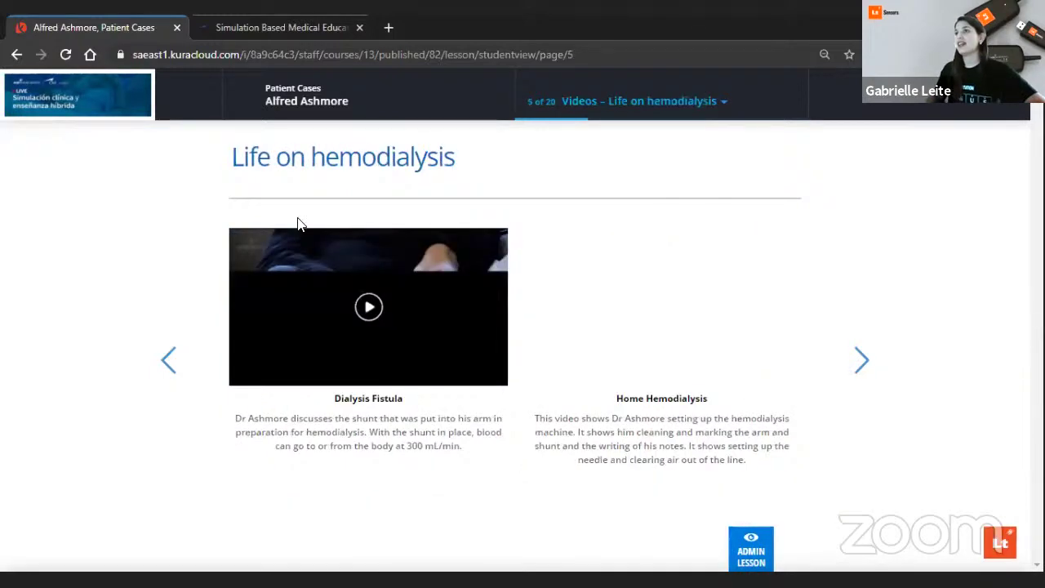
{"action": "scroll", "coordinate": [800, 375], "scroll_direction": "down", "scroll_amount": 2}
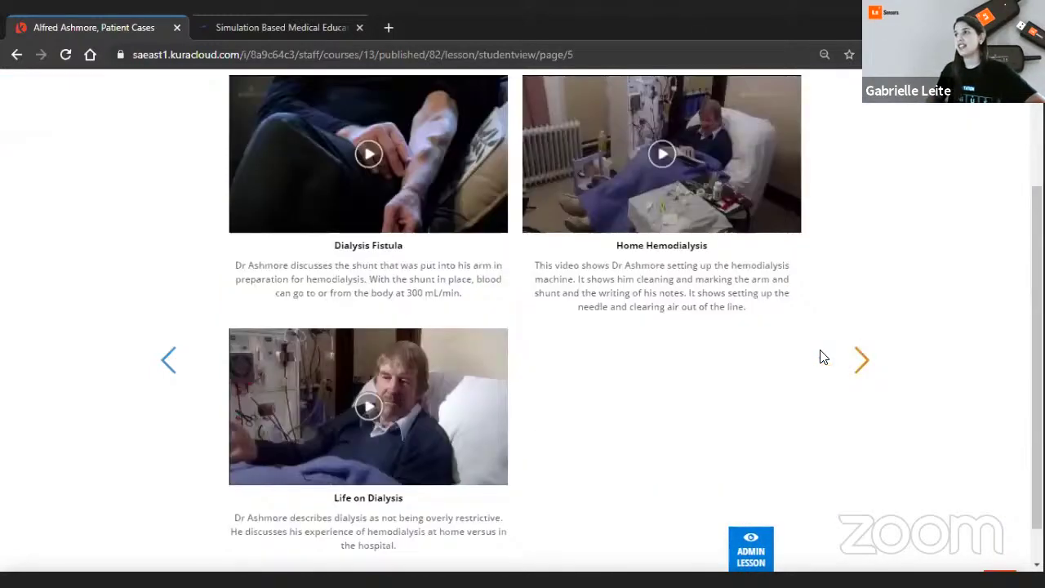
{"action": "left_click", "coordinate": [859, 359]}
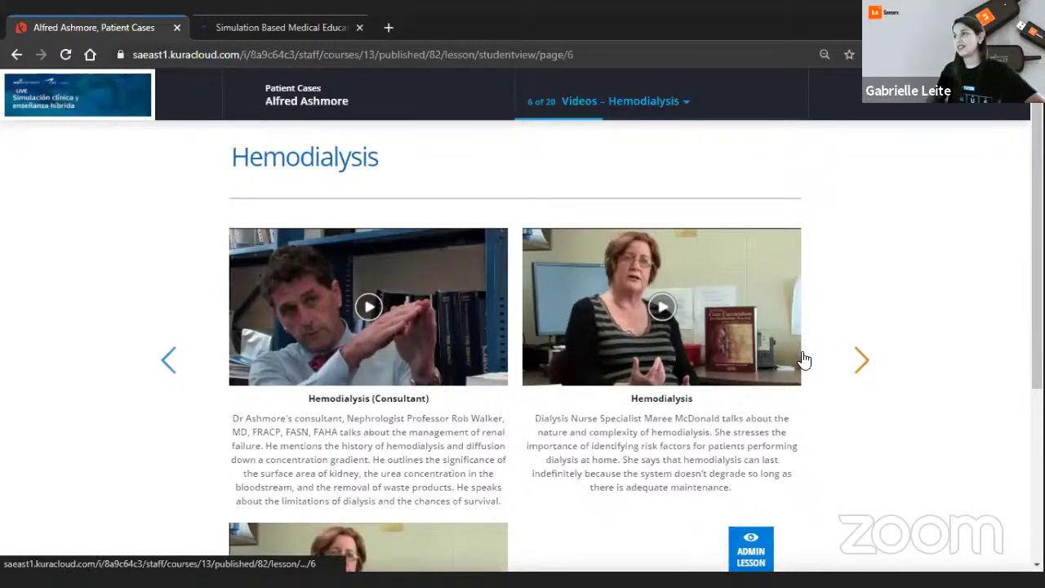
{"action": "left_click", "coordinate": [863, 362]}
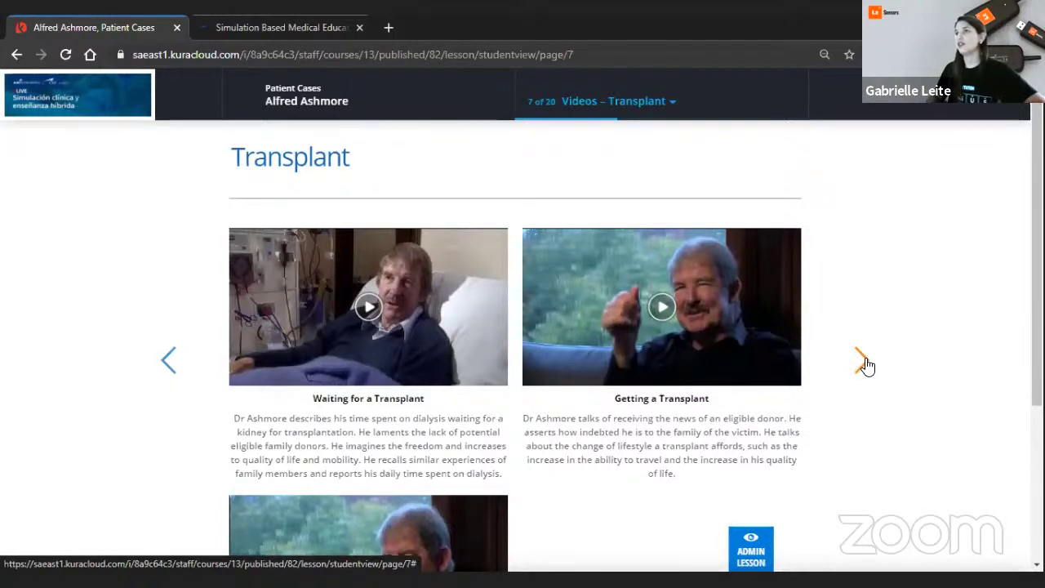
{"action": "left_click", "coordinate": [863, 363]}
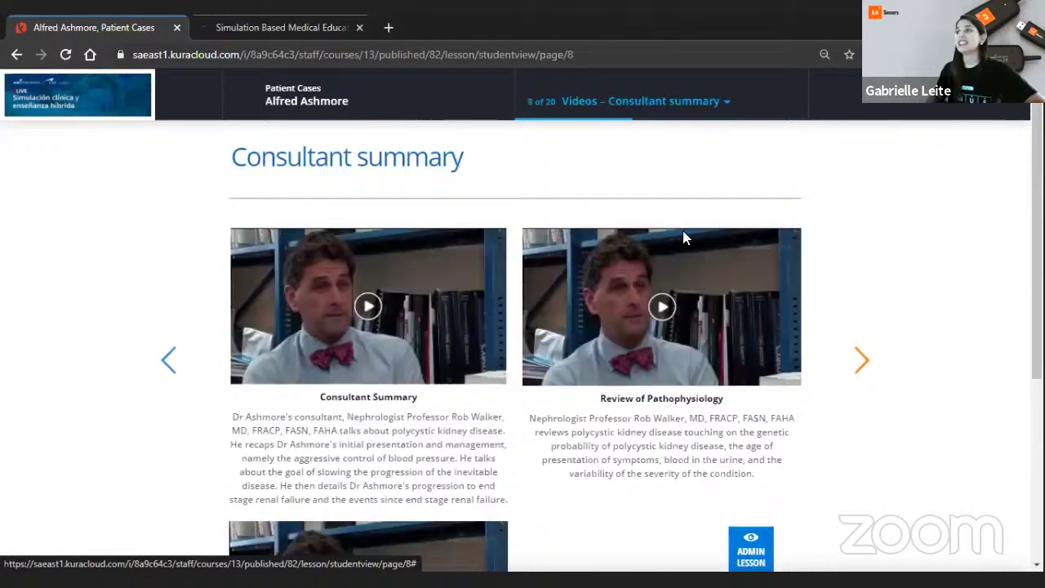
{"action": "left_click", "coordinate": [721, 104]}
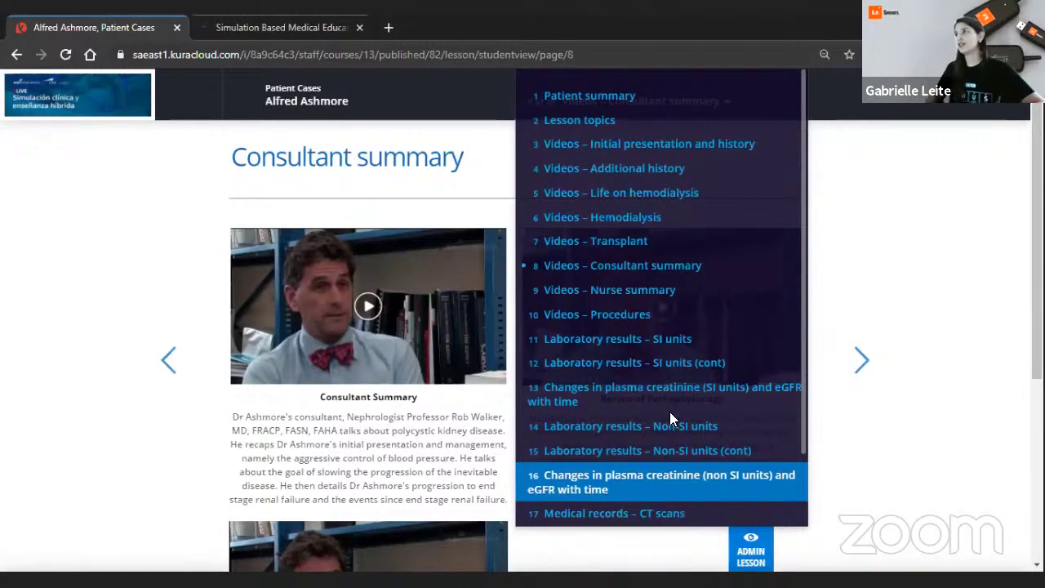
Leave the patient case, open the Escenario Simulado Eclampsia course and switch it to the admin view.
{"action": "left_click", "coordinate": [968, 240]}
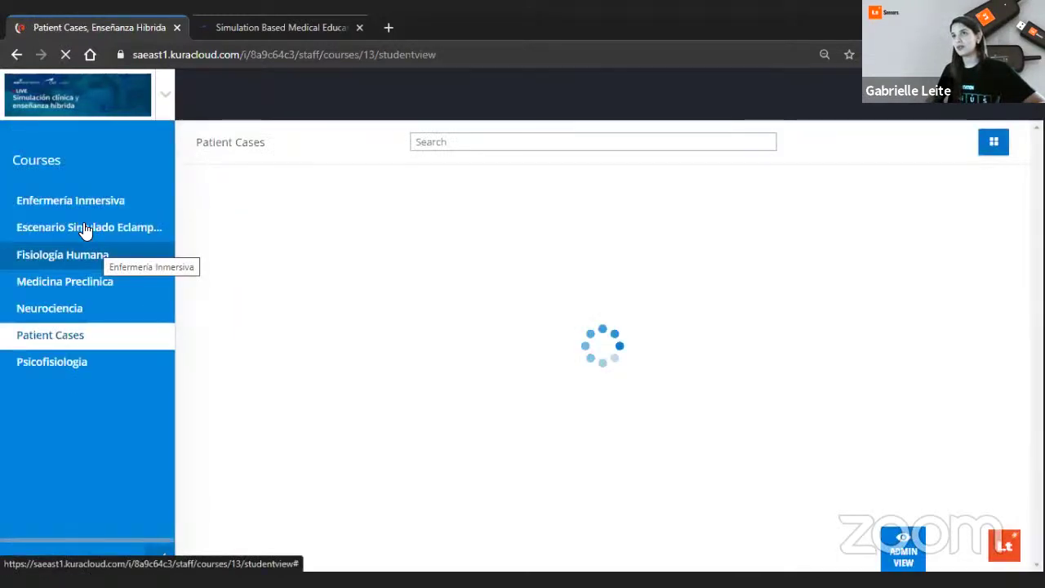
{"action": "left_click", "coordinate": [139, 234]}
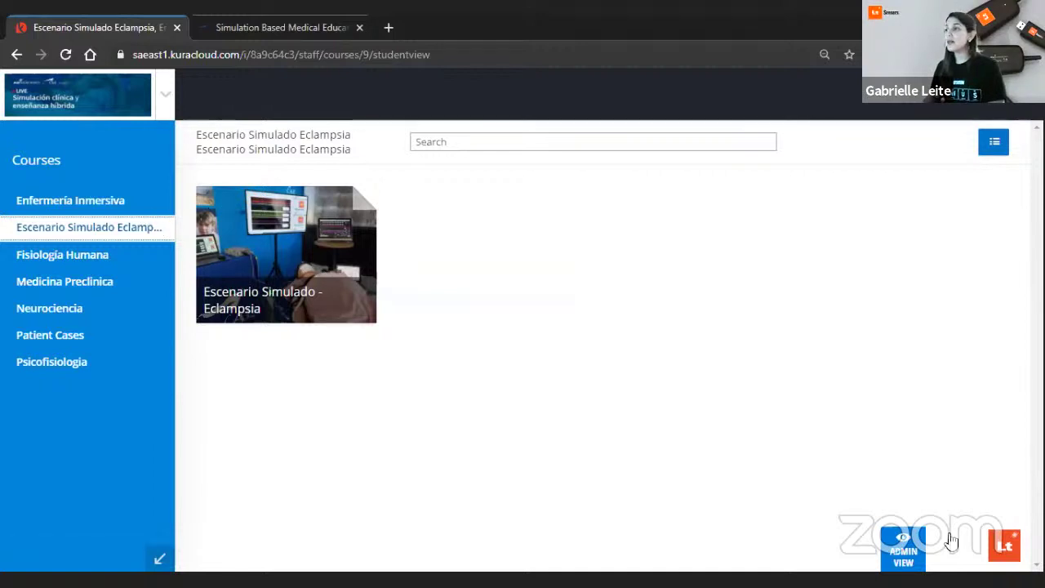
{"action": "left_click", "coordinate": [902, 549]}
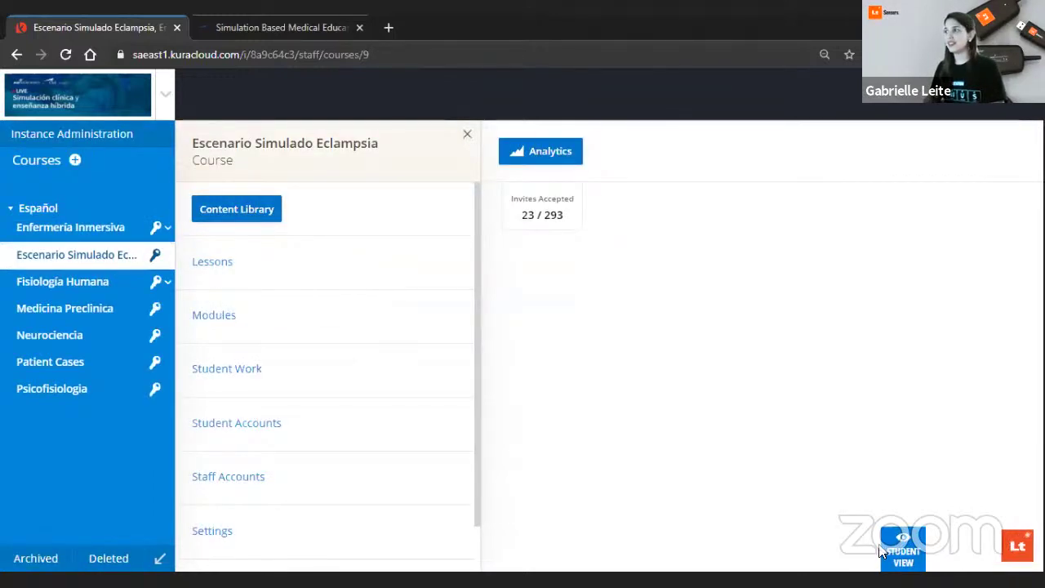
Create a course named Live and start a new lesson in it.
{"action": "left_click", "coordinate": [76, 160]}
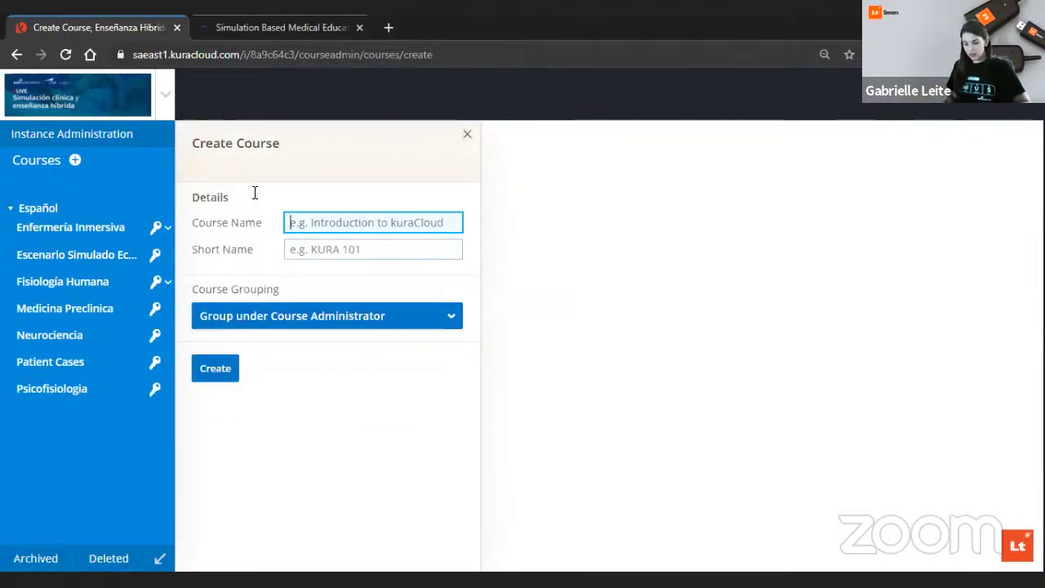
{"action": "type", "text": "Live"}
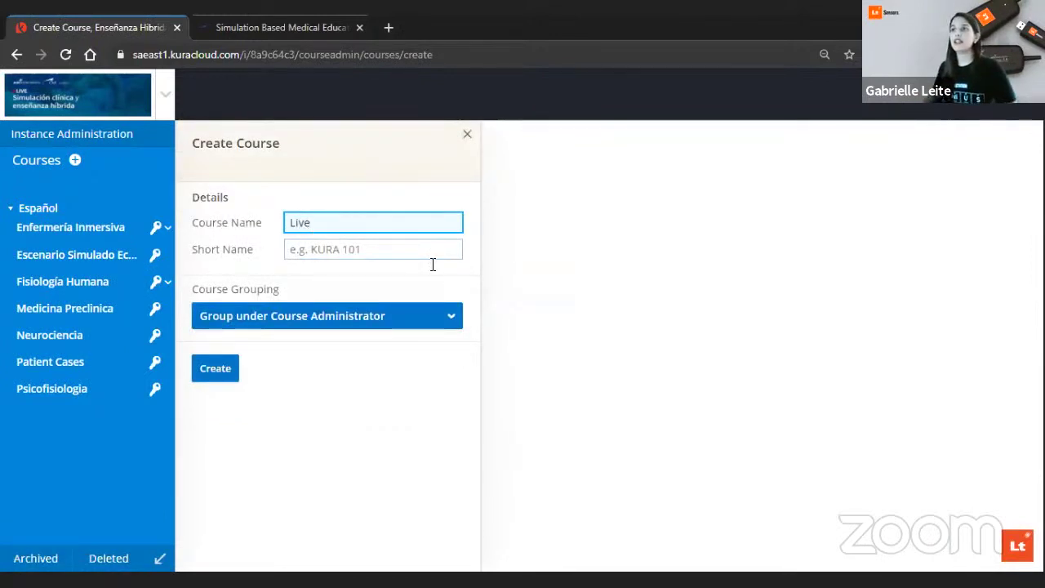
{"action": "left_click", "coordinate": [221, 374]}
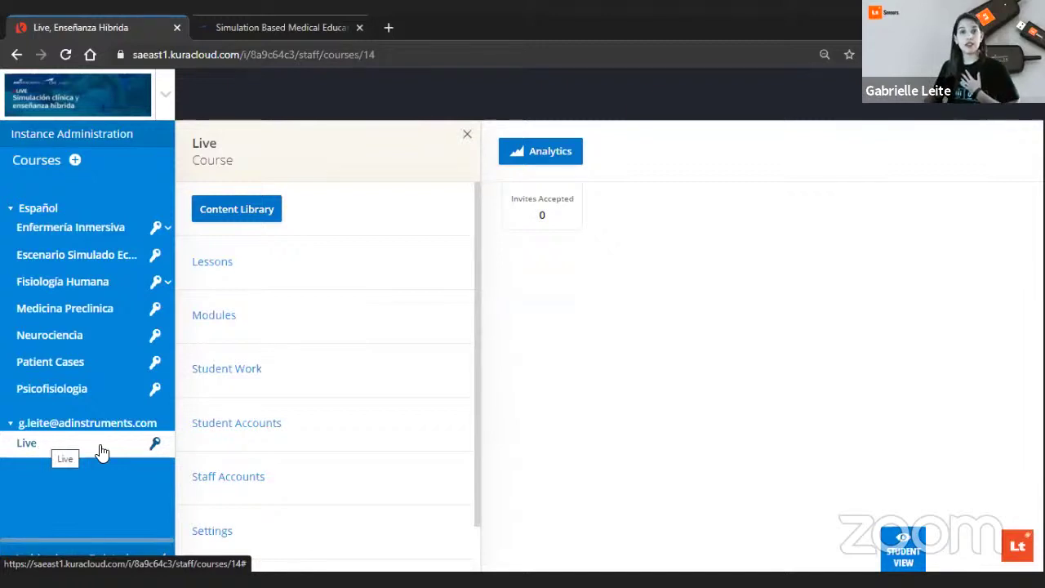
{"action": "left_click", "coordinate": [217, 263]}
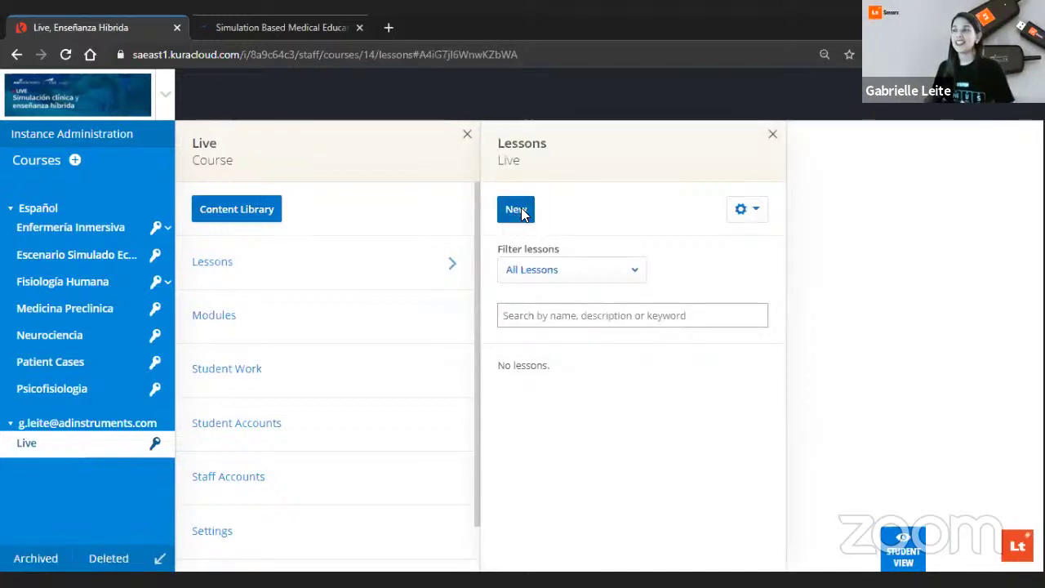
{"action": "left_click", "coordinate": [523, 211]}
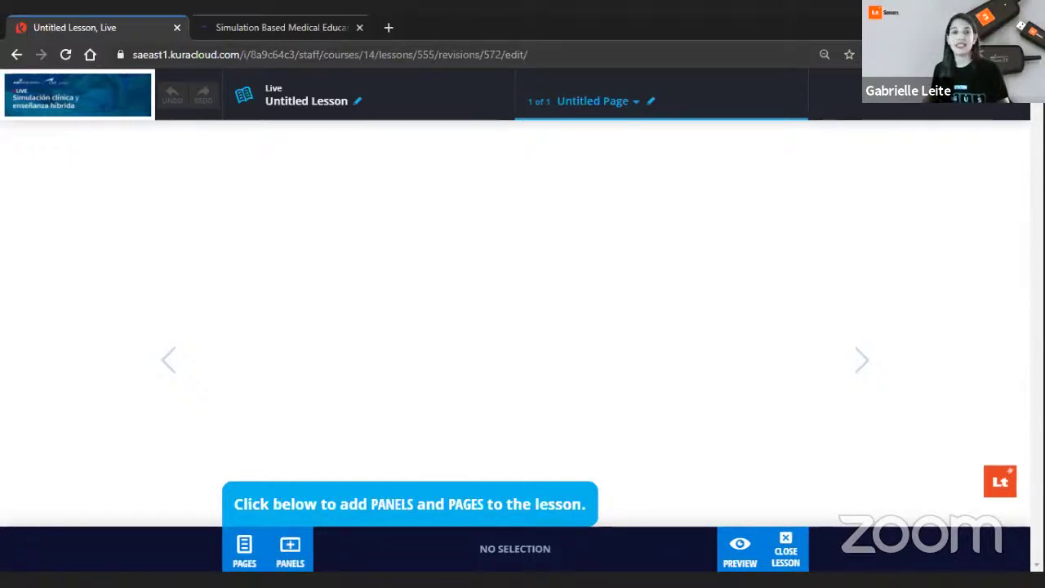
Add a text panel to the blank page with the text "Introduccion" formatted as a level 1 heading.
{"action": "left_click", "coordinate": [292, 553]}
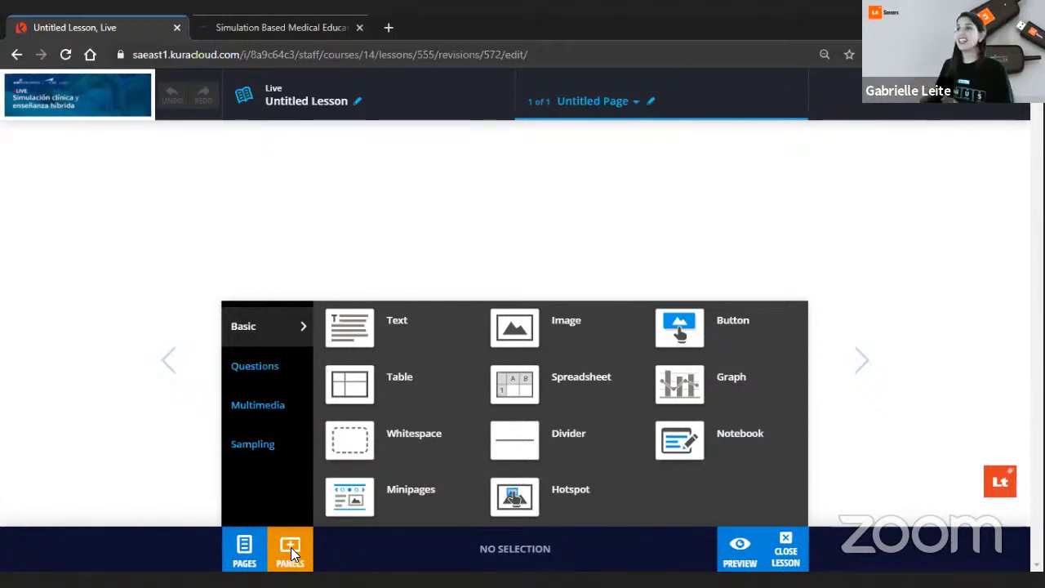
{"action": "left_click_drag", "start_coordinate": [362, 341], "coordinate": [446, 155]}
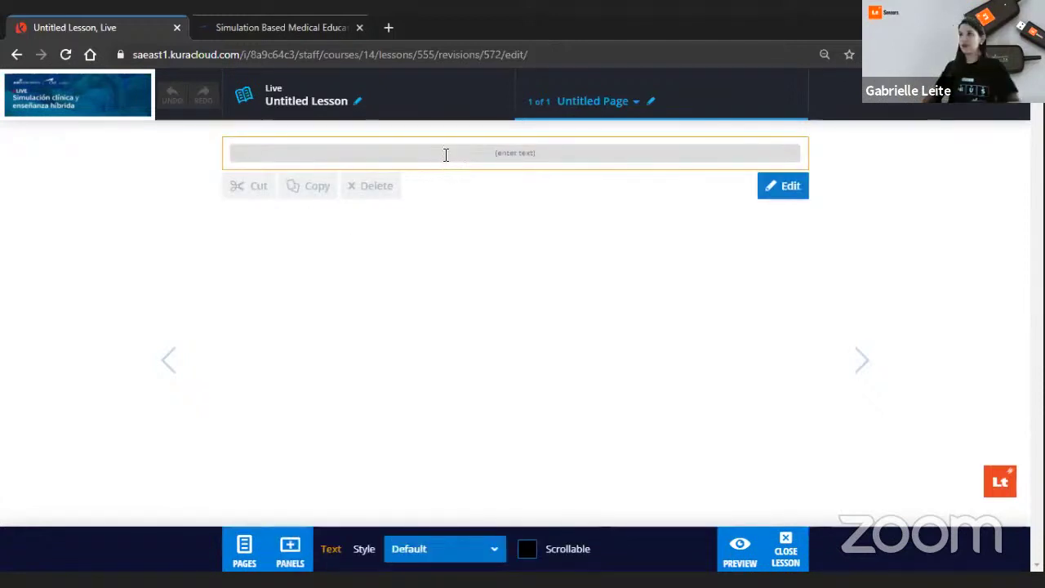
{"action": "left_click", "coordinate": [445, 154]}
{"action": "type", "text": "Intro"}
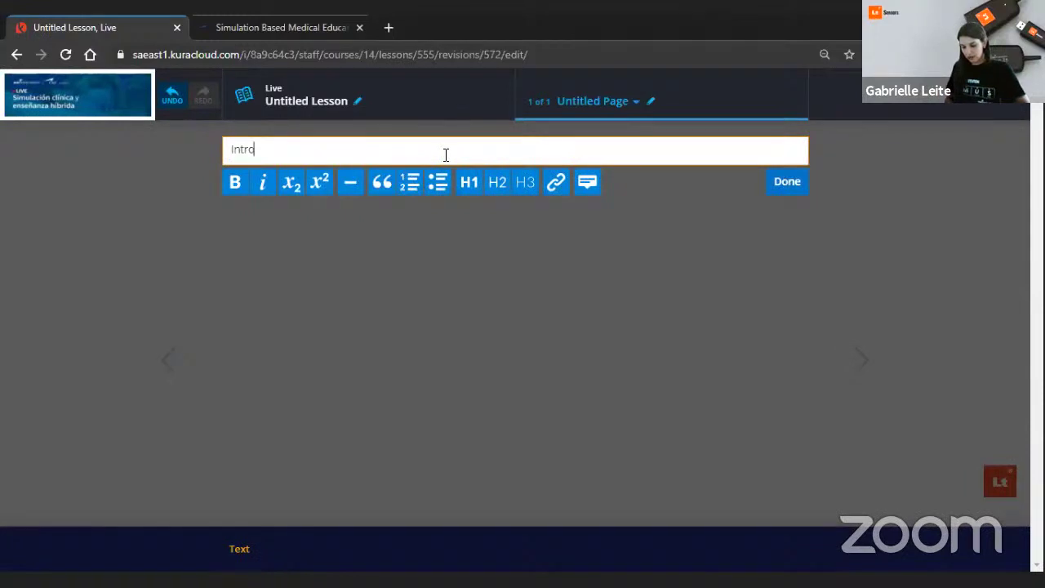
{"action": "type", "text": "duccion"}
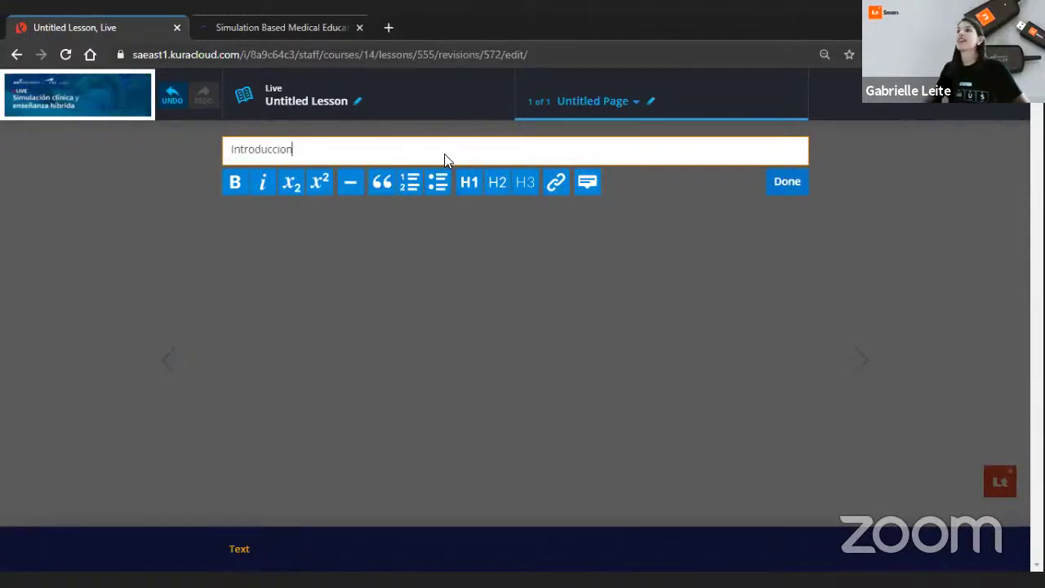
{"action": "key", "text": "ctrl+a"}
{"action": "left_click", "coordinate": [468, 185]}
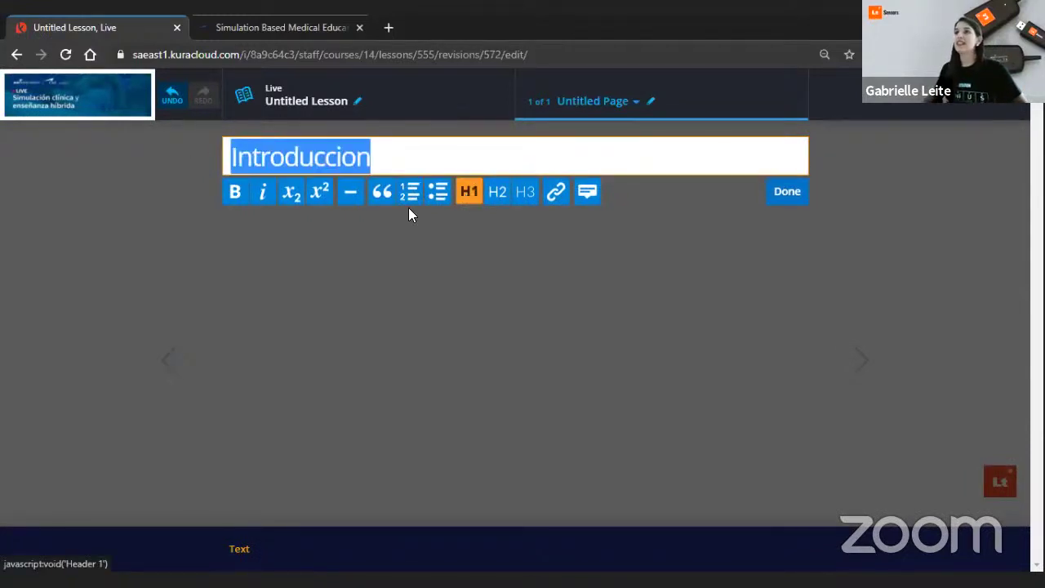
{"action": "left_click", "coordinate": [366, 86]}
Rename the untitled lesson as Escenario.
{"action": "left_click", "coordinate": [357, 102]}
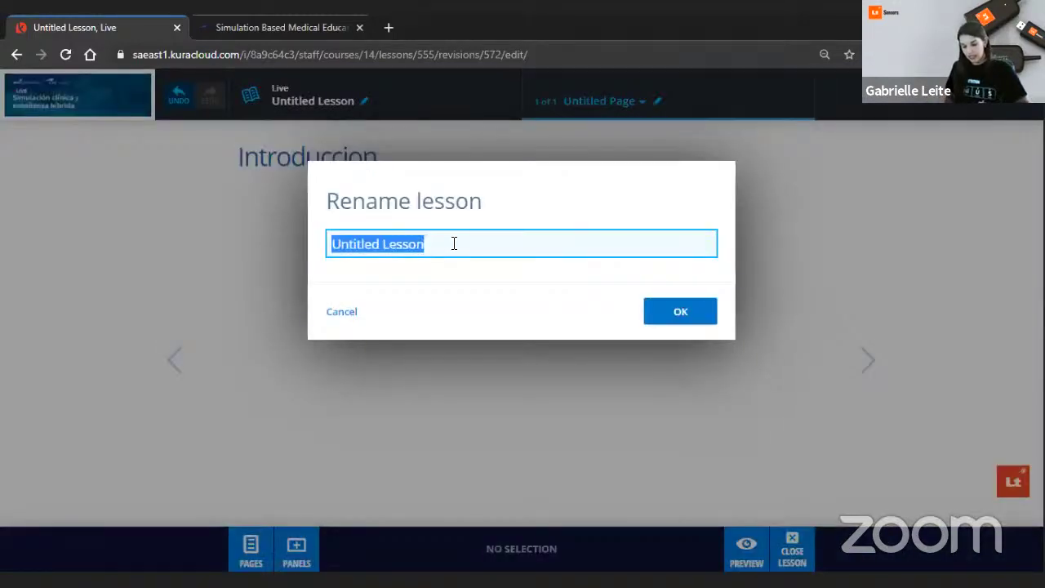
{"action": "type", "text": "Escen"}
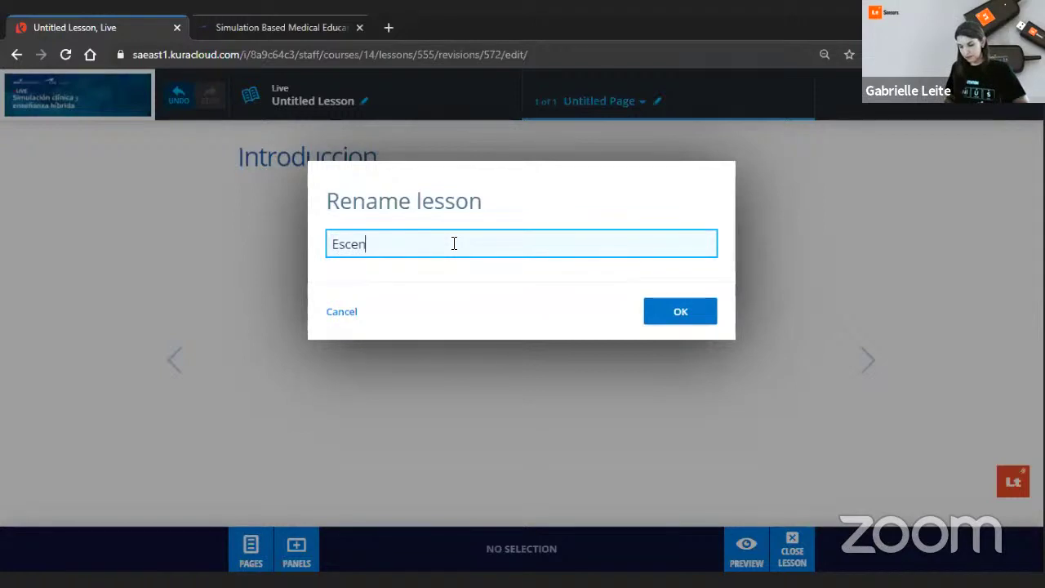
{"action": "type", "text": "ario"}
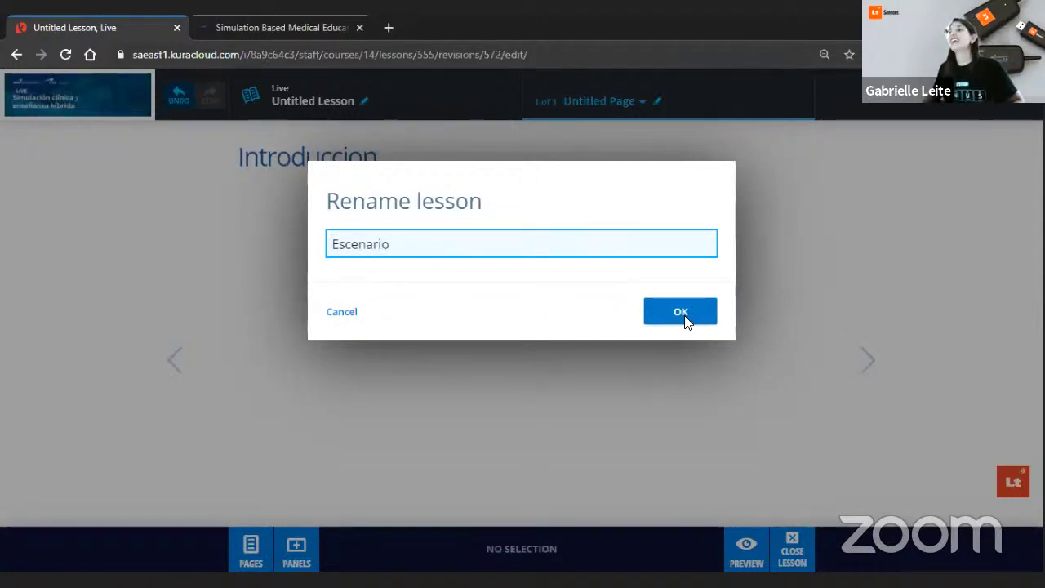
{"action": "key", "text": "Return"}
Rename the lesson's untitled page as Introduccion.
{"action": "left_click", "coordinate": [657, 101]}
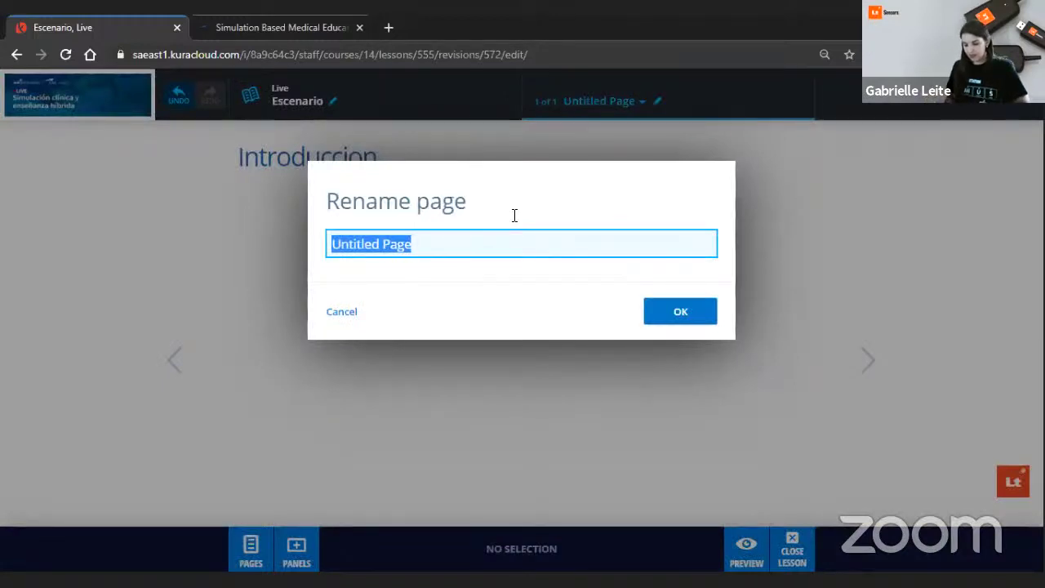
{"action": "type", "text": "Introdu"}
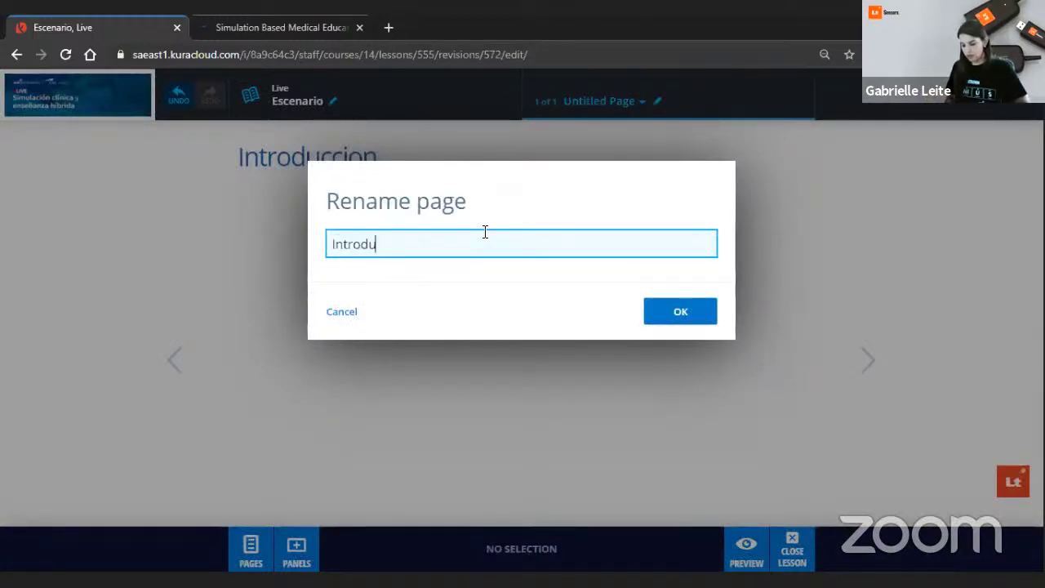
{"action": "type", "text": "ccion"}
{"action": "left_click", "coordinate": [661, 311]}
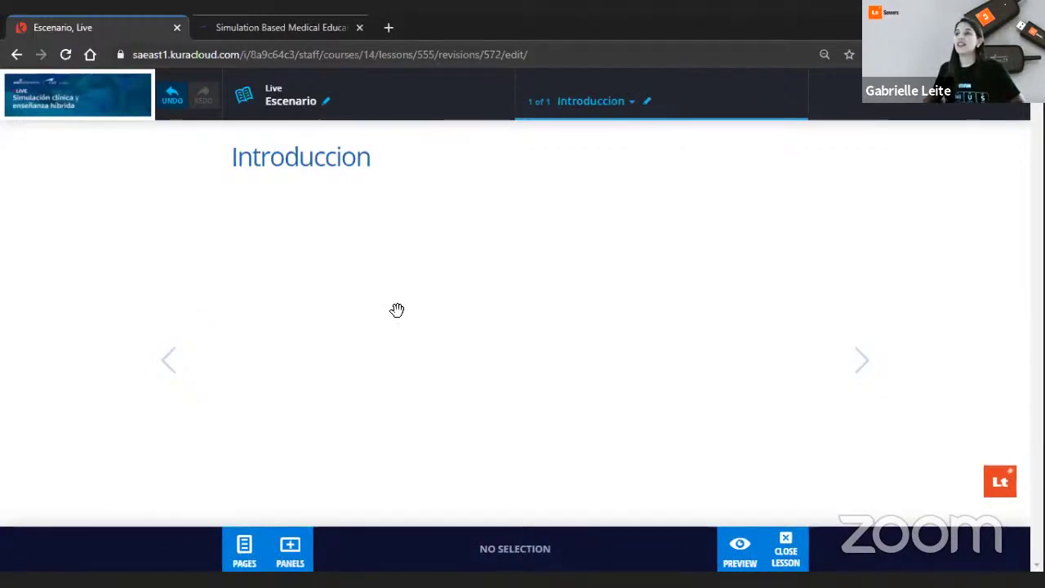
Add a button panel below the Introduccion heading and set its type to File Download.
{"action": "left_click", "coordinate": [584, 370]}
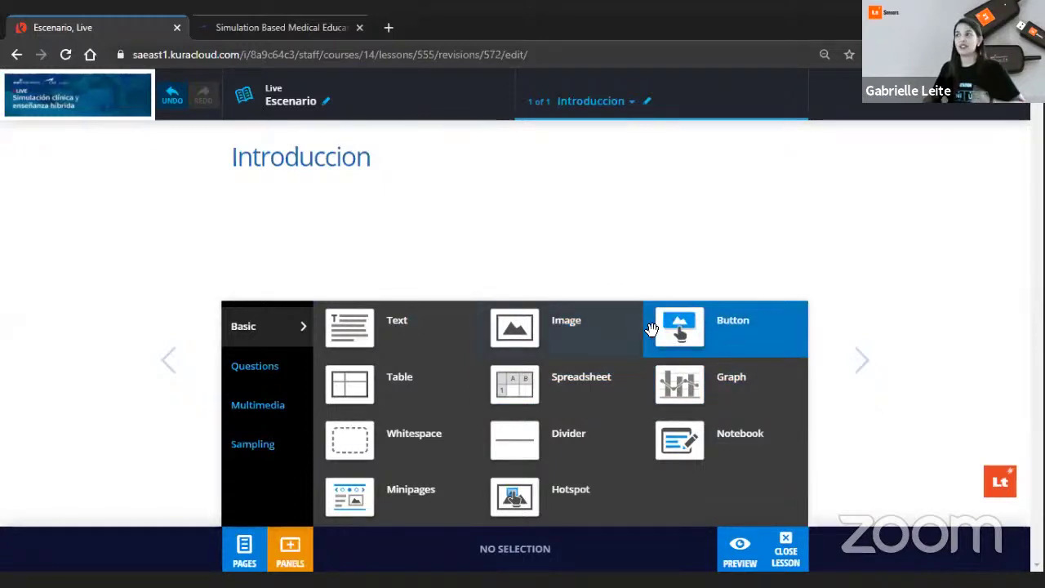
{"action": "left_click_drag", "start_coordinate": [555, 327], "coordinate": [640, 223]}
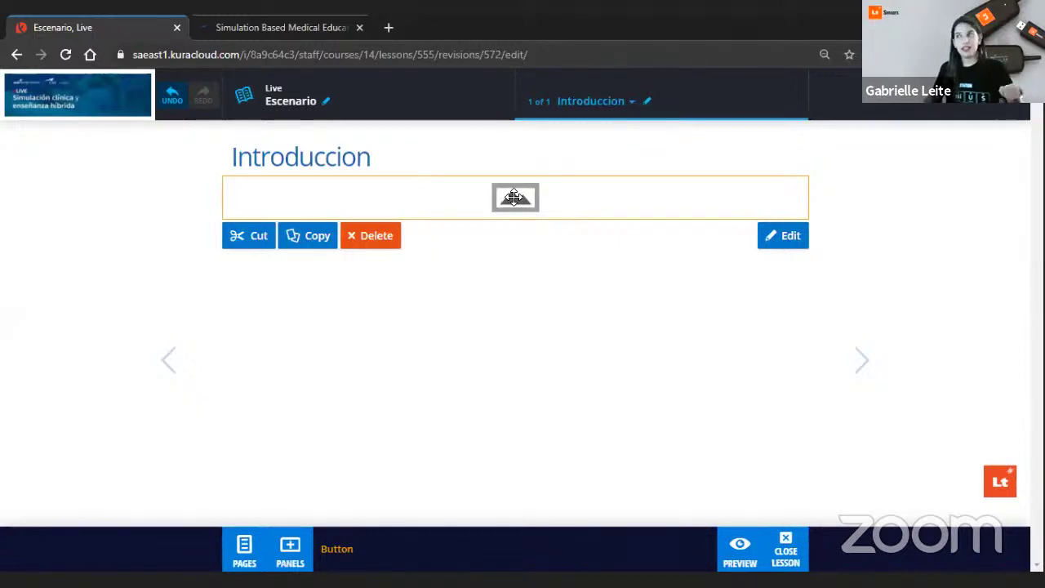
{"action": "left_click", "coordinate": [507, 213]}
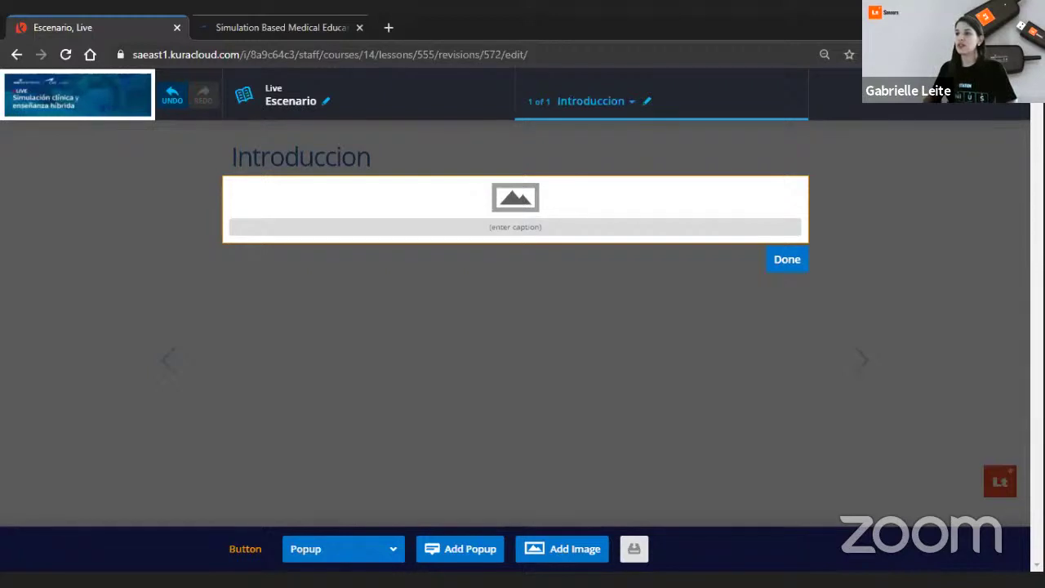
{"action": "left_click", "coordinate": [391, 552]}
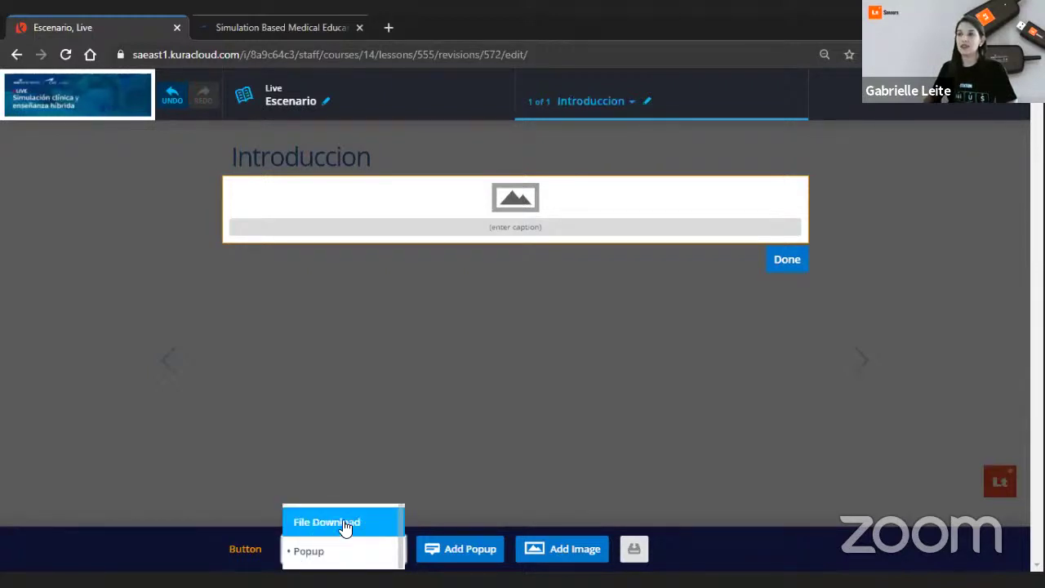
{"action": "left_click", "coordinate": [338, 526]}
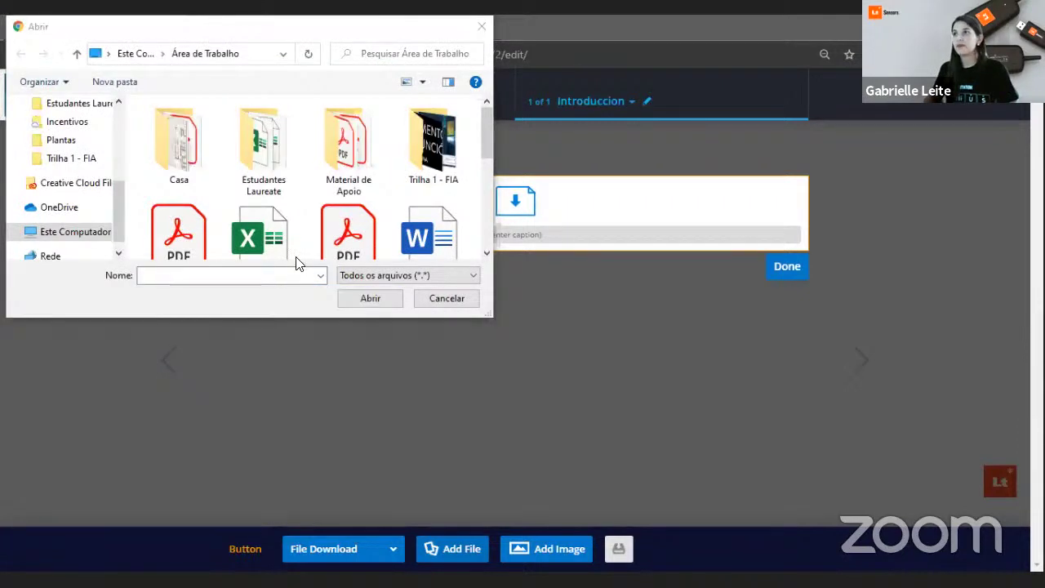
Attach the file Cenario Lucina ES.docx to the download button and finish editing the panel.
{"action": "left_click", "coordinate": [446, 229]}
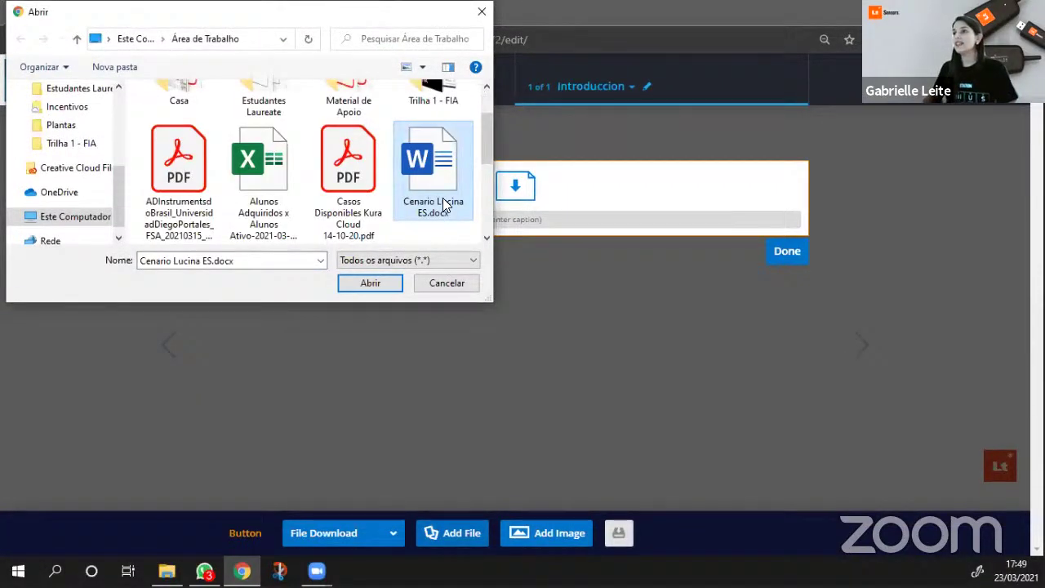
{"action": "key", "text": "Return"}
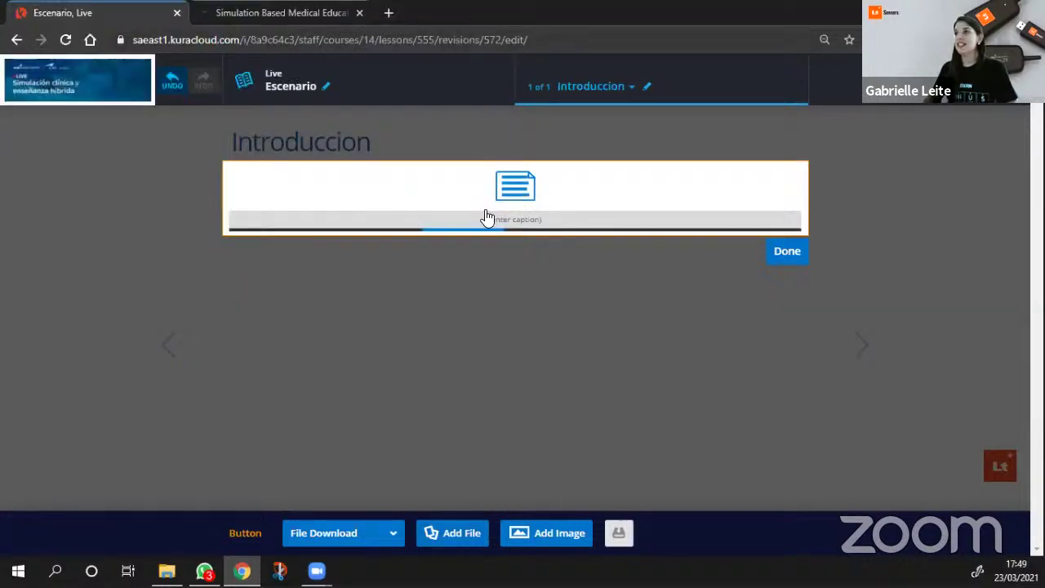
{"action": "left_click", "coordinate": [273, 510]}
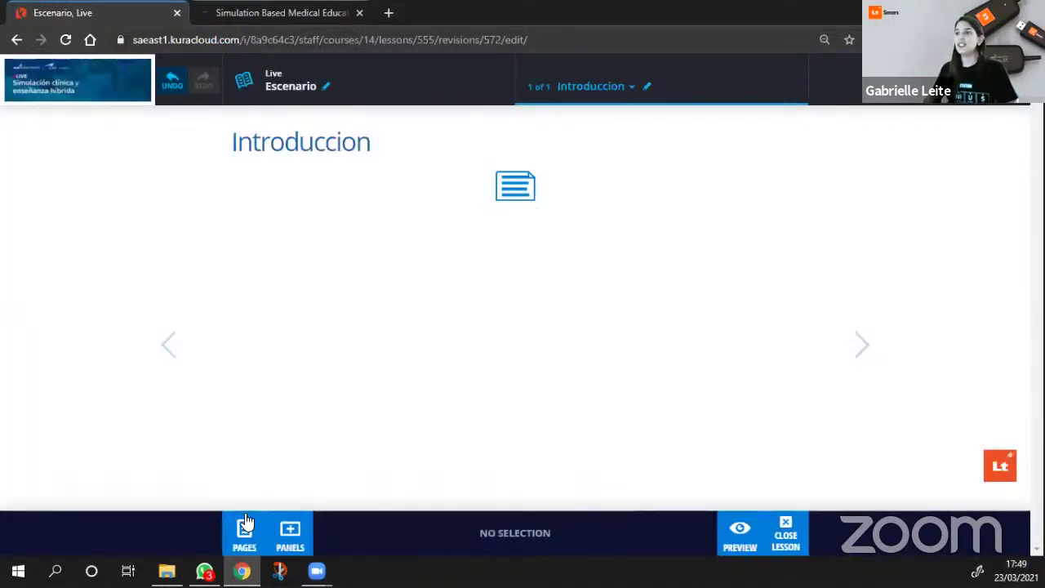
Add an image panel beside the file download button, directly below the Introduccion heading.
{"action": "left_click", "coordinate": [266, 519]}
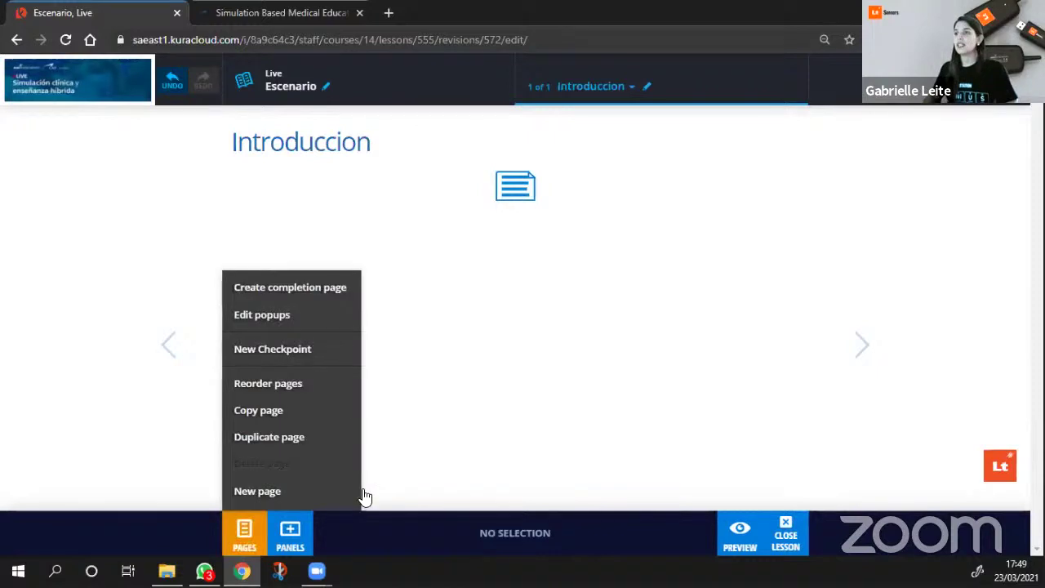
{"action": "left_click", "coordinate": [290, 530]}
{"action": "left_click_drag", "start_coordinate": [506, 318], "coordinate": [436, 282]}
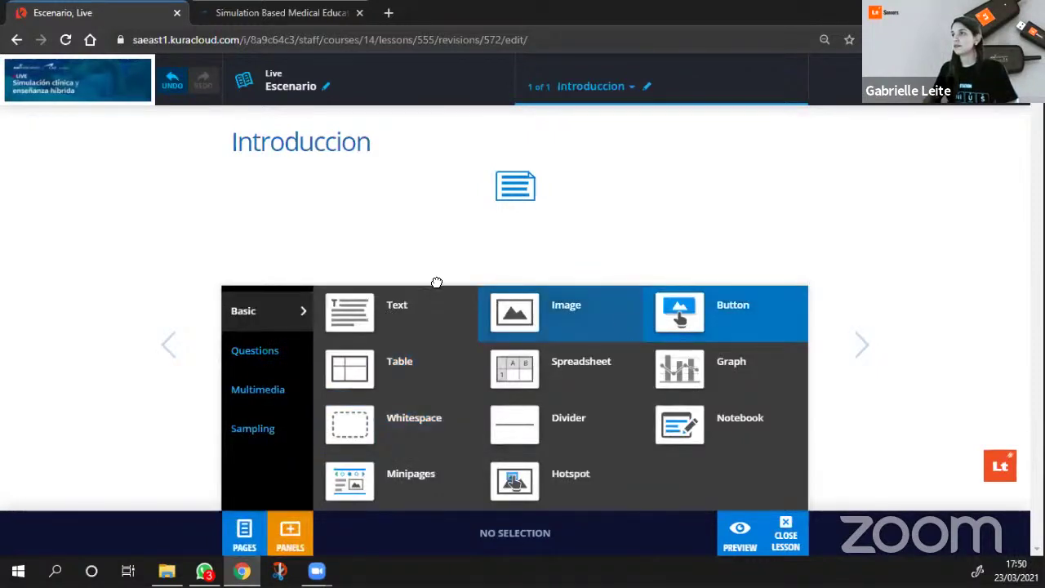
{"action": "left_click_drag", "start_coordinate": [374, 189], "coordinate": [373, 188]}
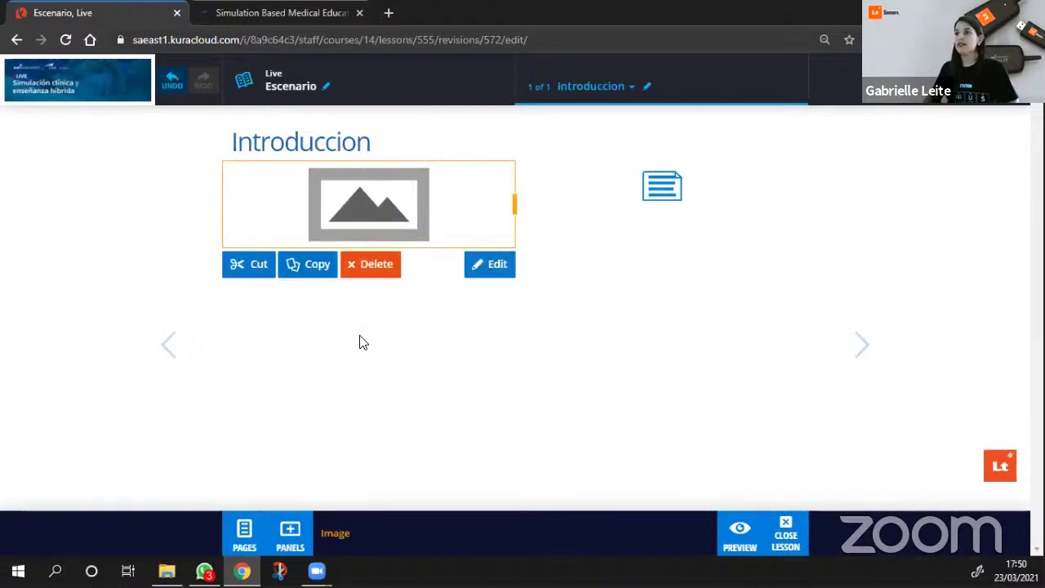
Insert the childbirth simulation photo from the Área de Trabalho folder into the image panel and finish editing it.
{"action": "double_click", "coordinate": [365, 195]}
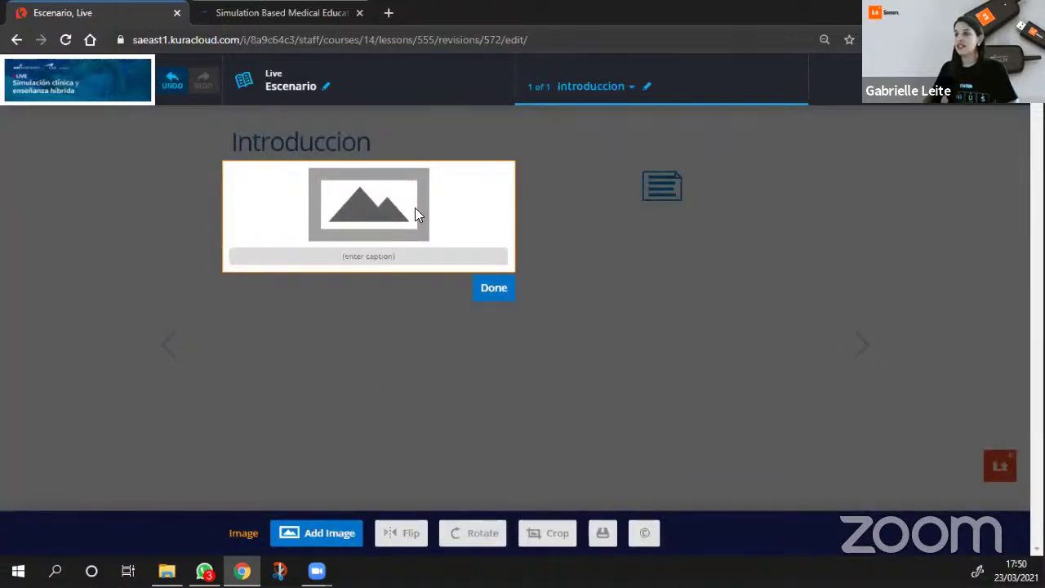
{"action": "left_click", "coordinate": [323, 532]}
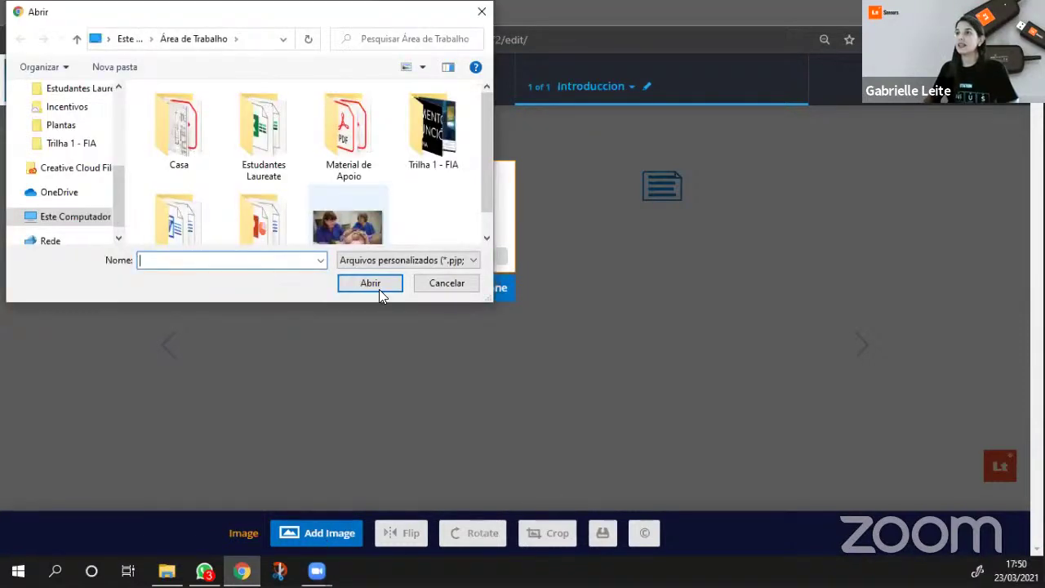
{"action": "left_click", "coordinate": [425, 277]}
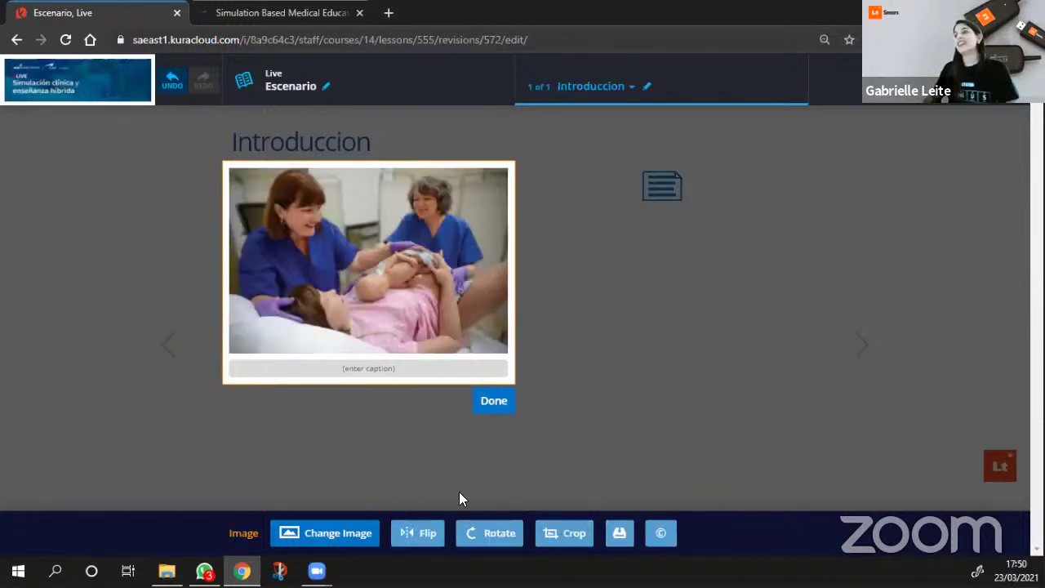
{"action": "left_click", "coordinate": [372, 423]}
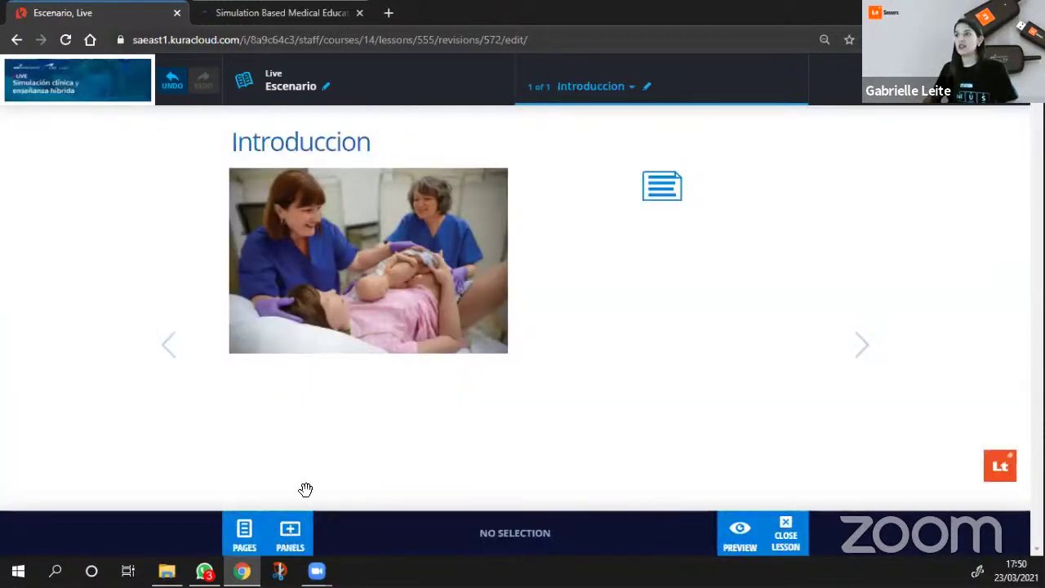
Add a full-width text panel below the photo reading "Objetivos de Aprendizaje:" followed by an empty line, and finish editing it.
{"action": "left_click", "coordinate": [474, 378]}
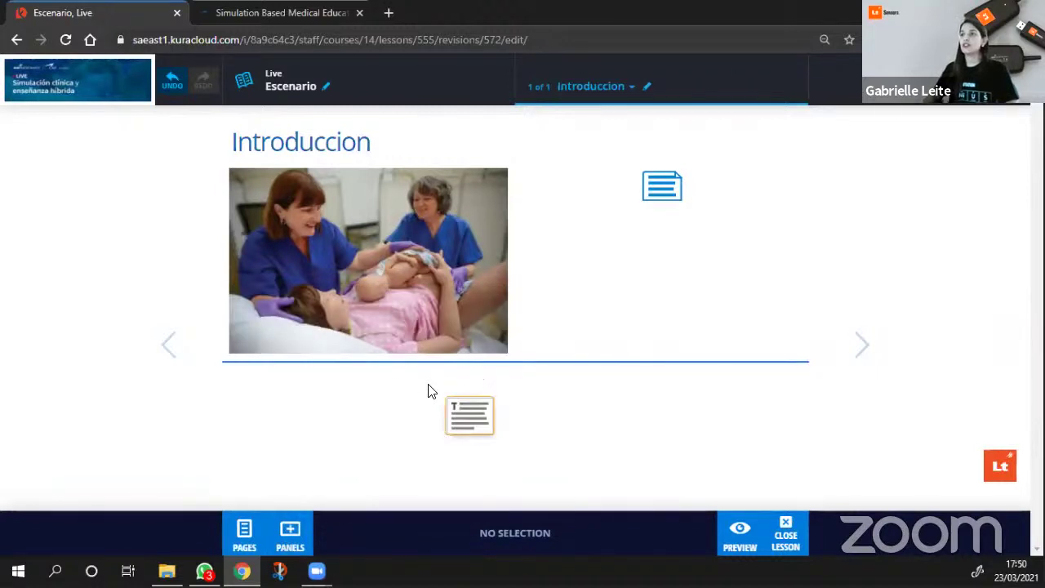
{"action": "left_click", "coordinate": [432, 380]}
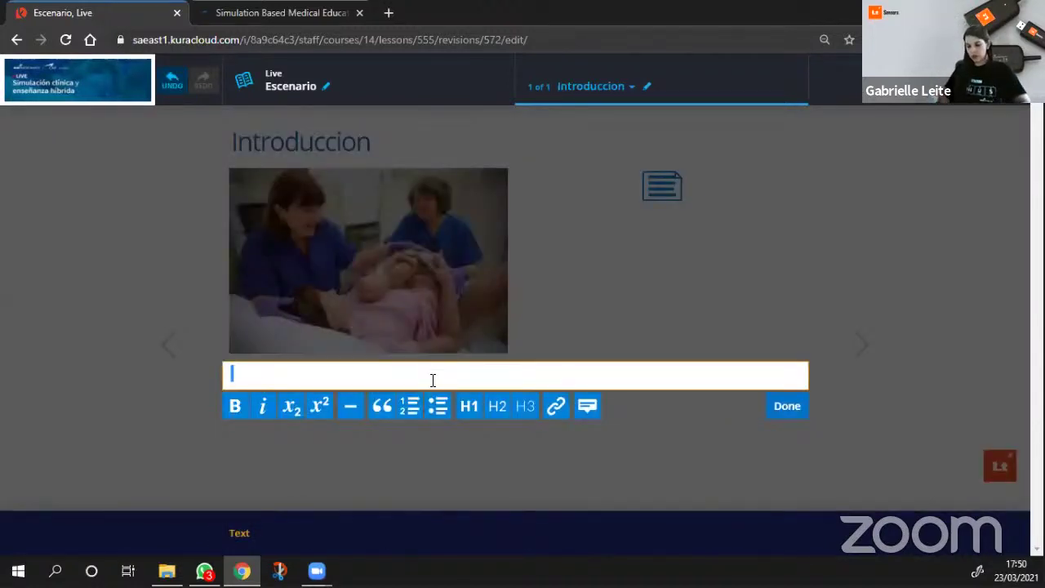
{"action": "type", "text": "Objet"}
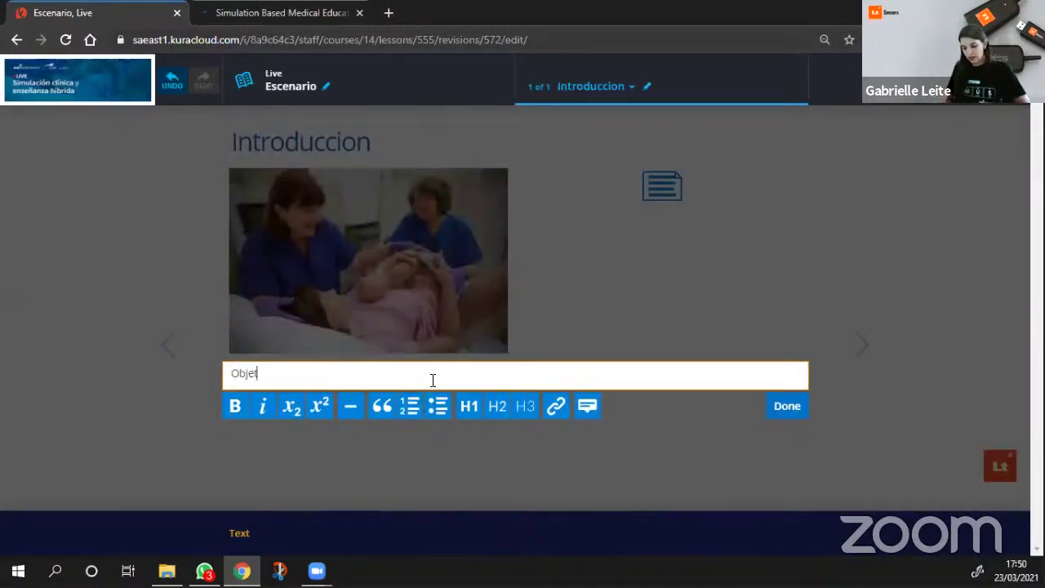
{"action": "type", "text": "ivos de"}
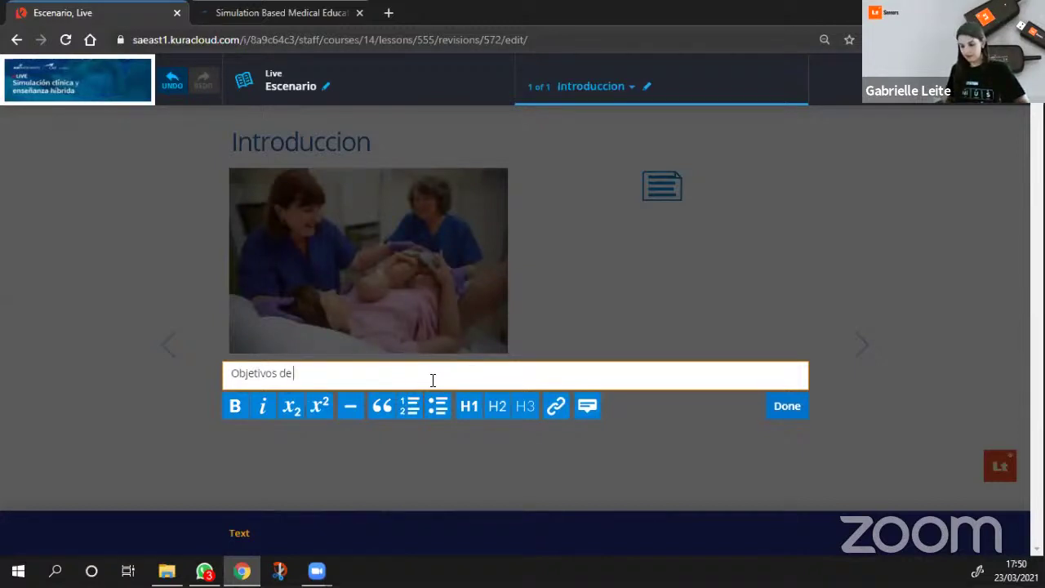
{"action": "type", "text": " Aprendi"}
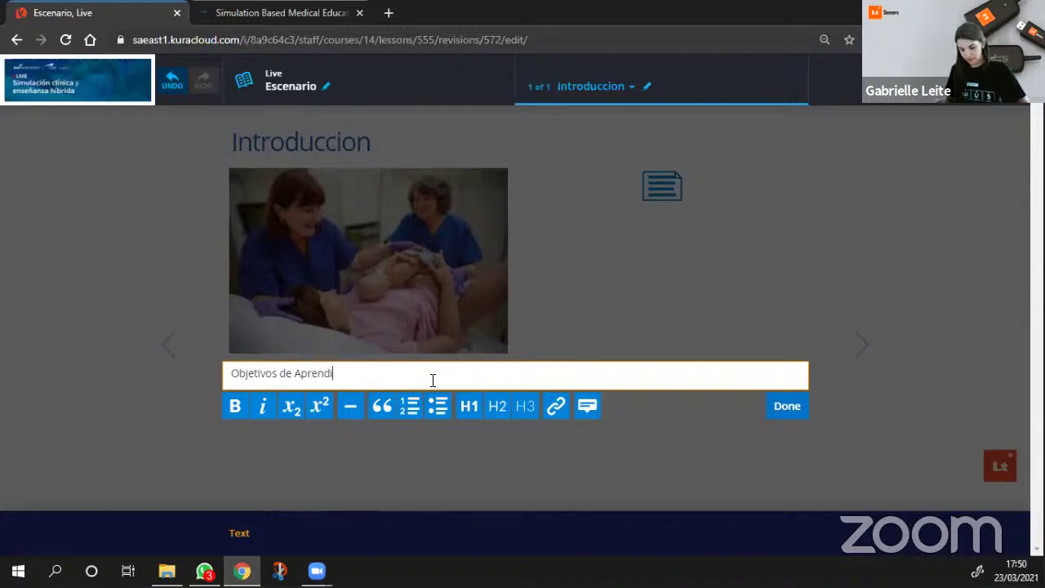
{"action": "type", "text": "zaje"}
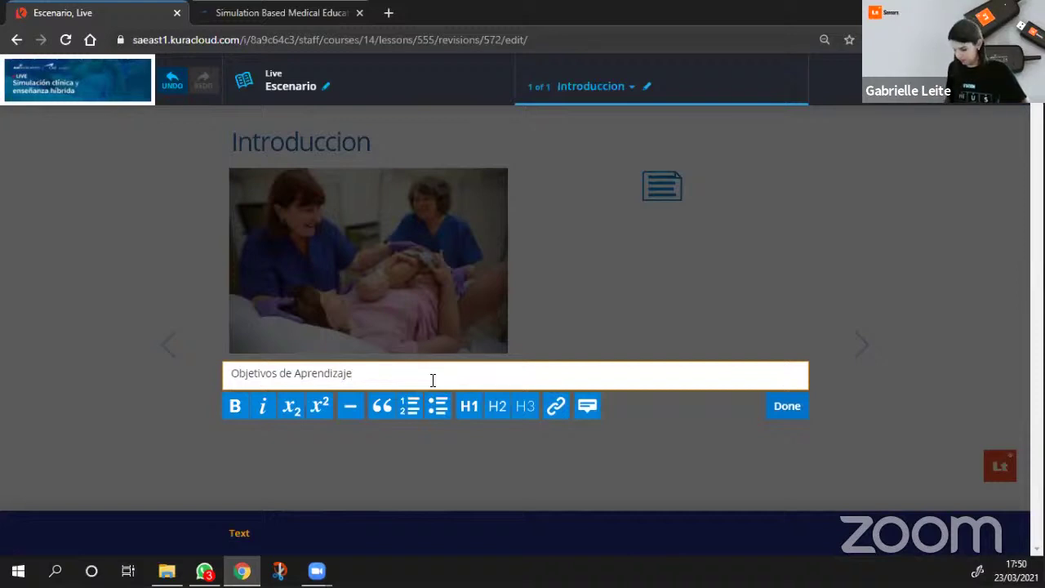
{"action": "type", "text": ":"}
{"action": "key", "text": "Return"}
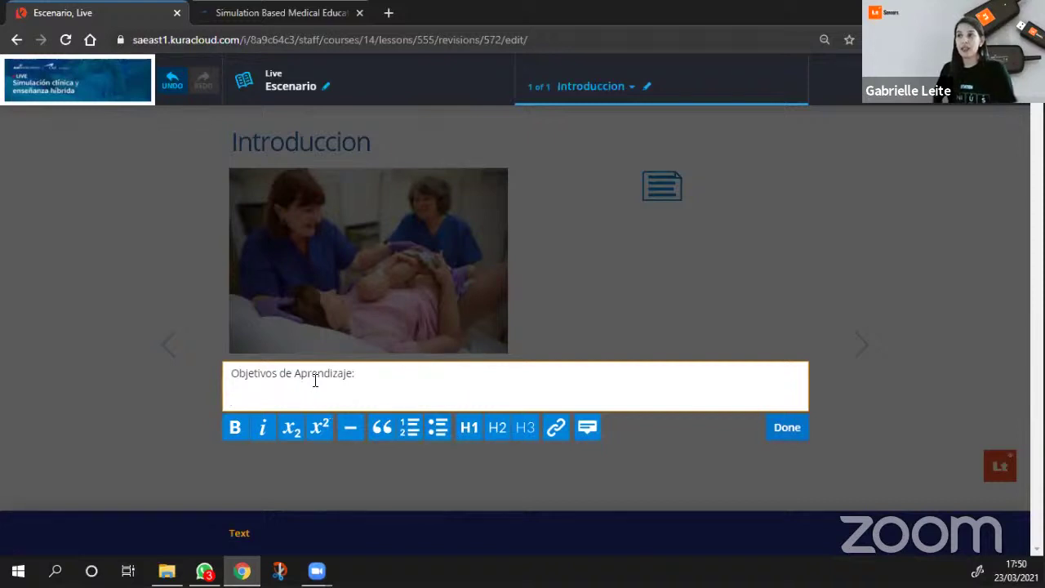
{"action": "left_click", "coordinate": [233, 536]}
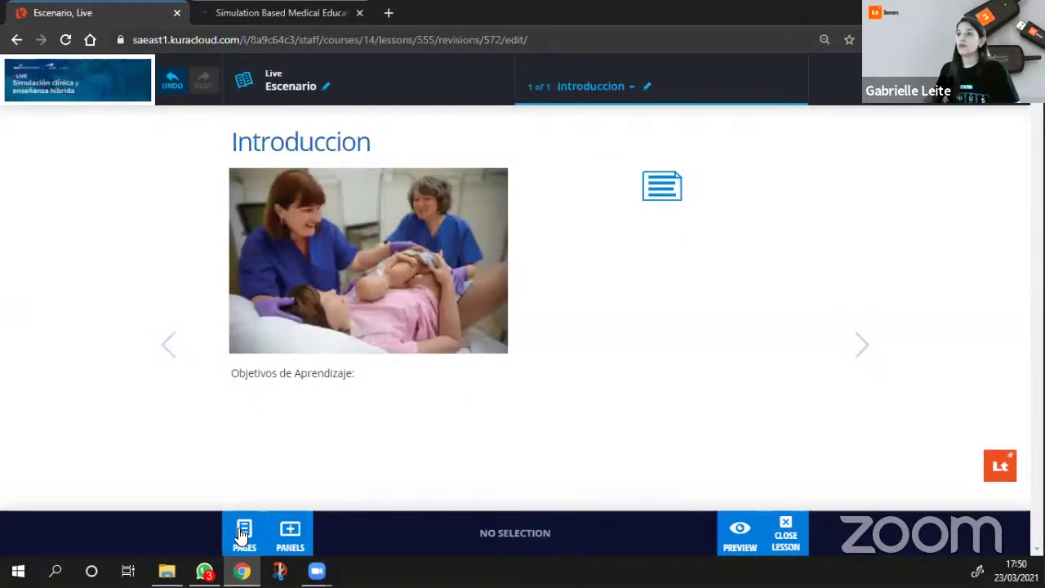
Create a new lesson page named Video.
{"action": "left_click", "coordinate": [242, 535]}
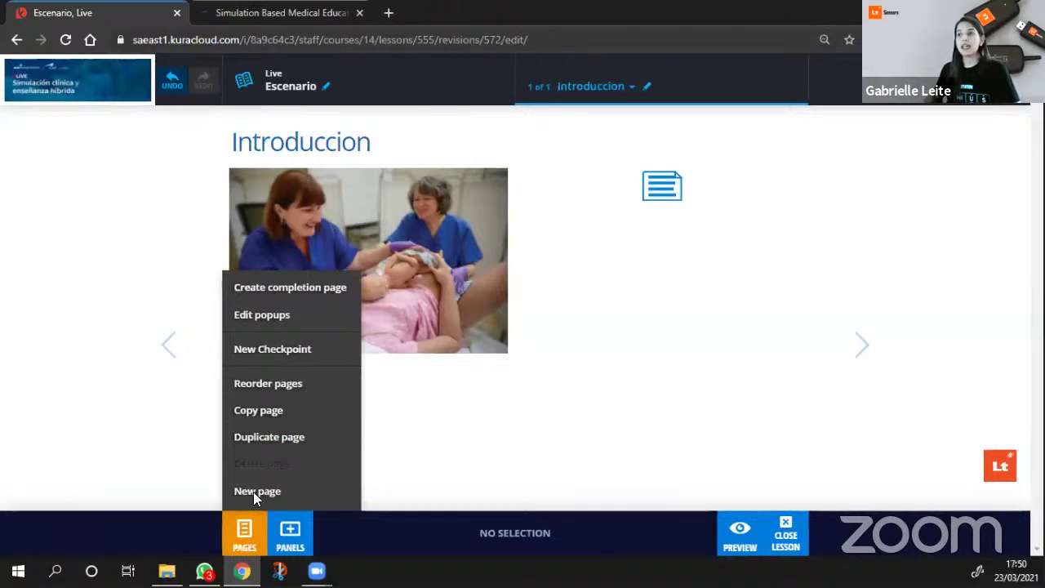
{"action": "left_click", "coordinate": [253, 491]}
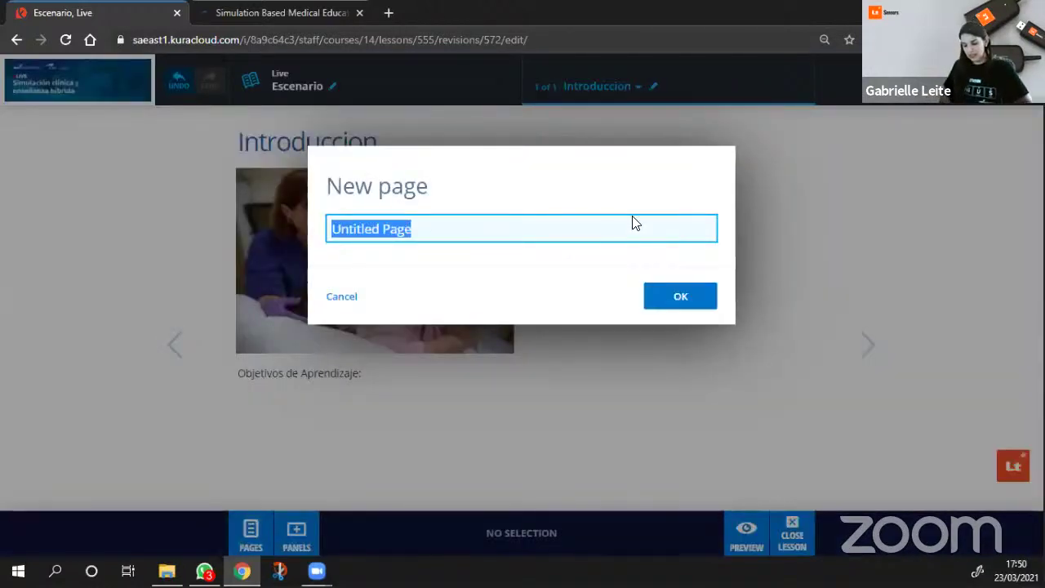
{"action": "type", "text": "Video"}
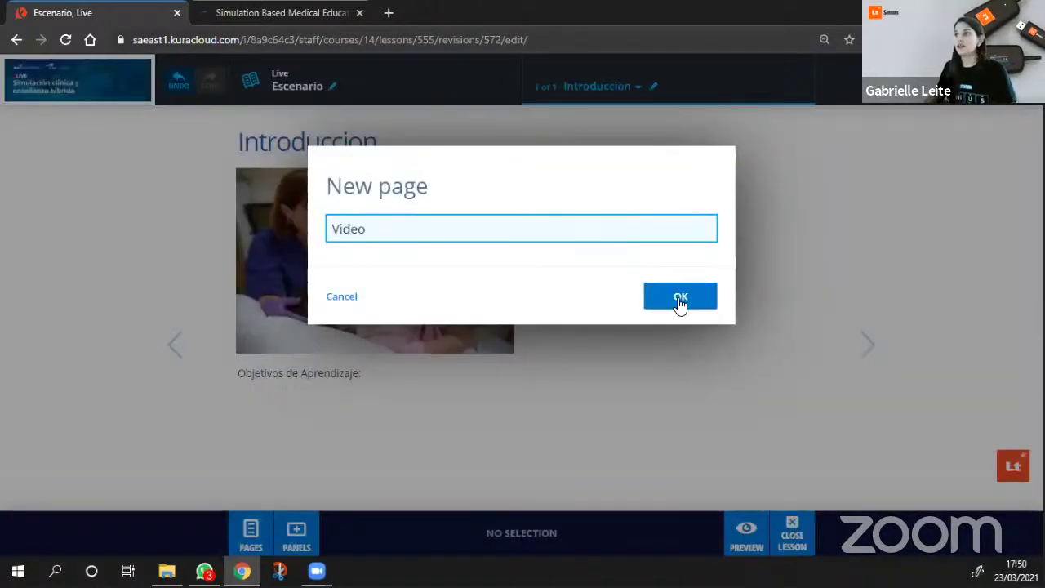
{"action": "left_click", "coordinate": [670, 305]}
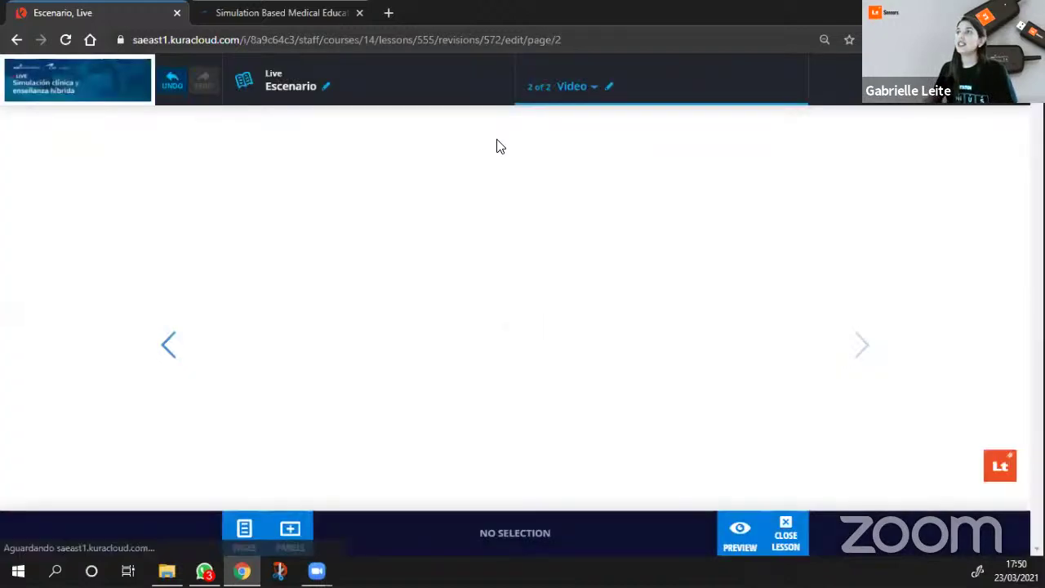
Look through the question panel types and add a multimedia video panel to the empty Video page.
{"action": "left_click", "coordinate": [292, 532]}
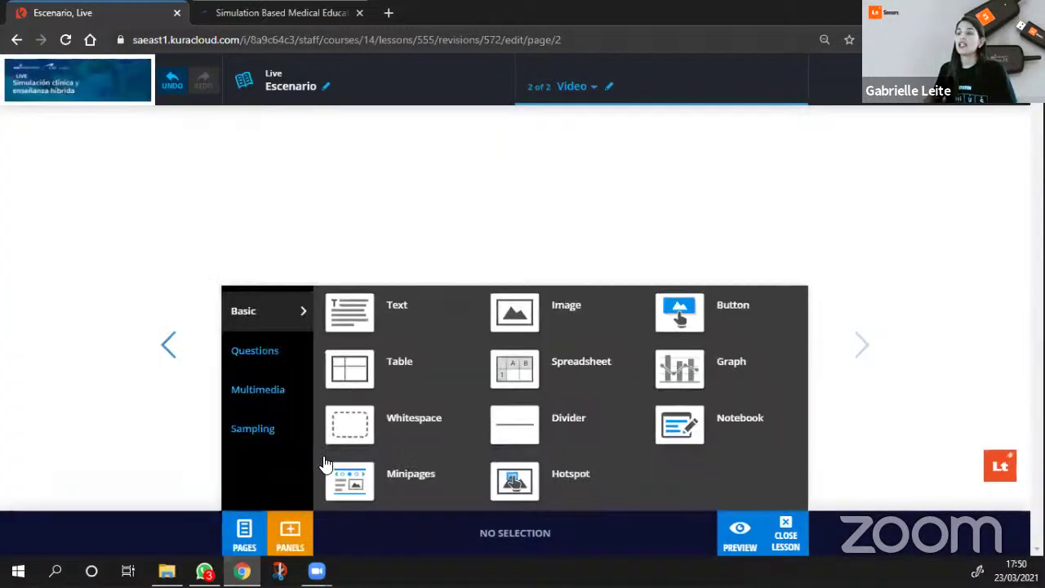
{"action": "left_click", "coordinate": [257, 351]}
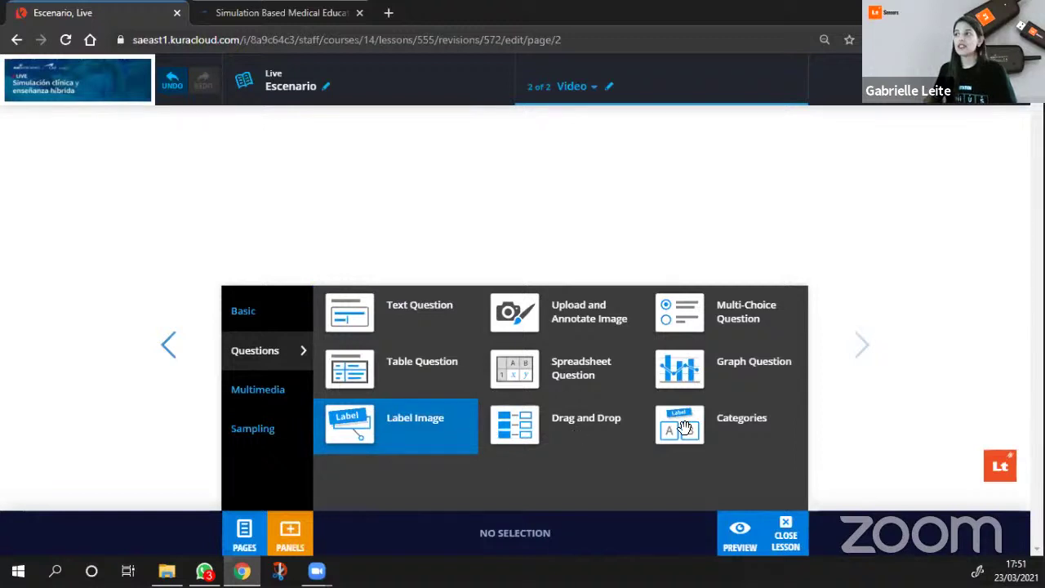
{"action": "left_click", "coordinate": [250, 394]}
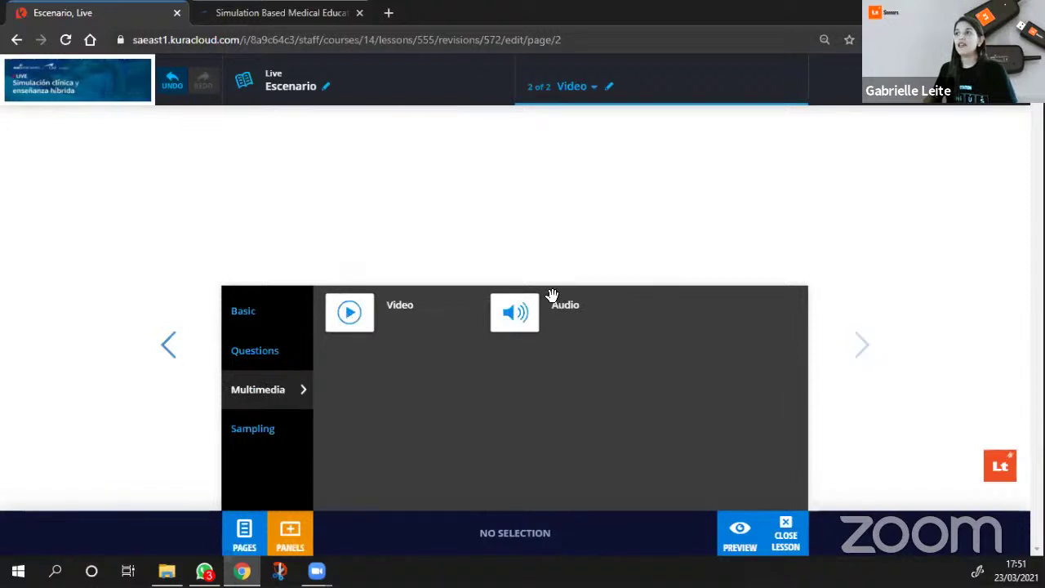
{"action": "left_click_drag", "start_coordinate": [418, 207], "coordinate": [440, 228]}
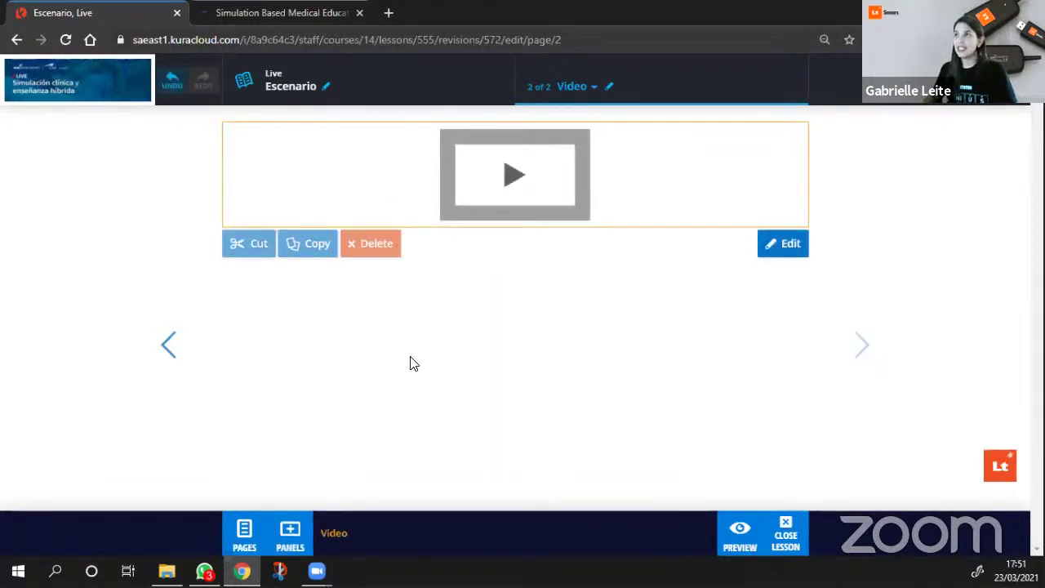
Load Video – Electrical conduction pathway.mp4 from the Ciclo Cardíaco Video folder into the video panel and finish editing it.
{"action": "left_click", "coordinate": [492, 193]}
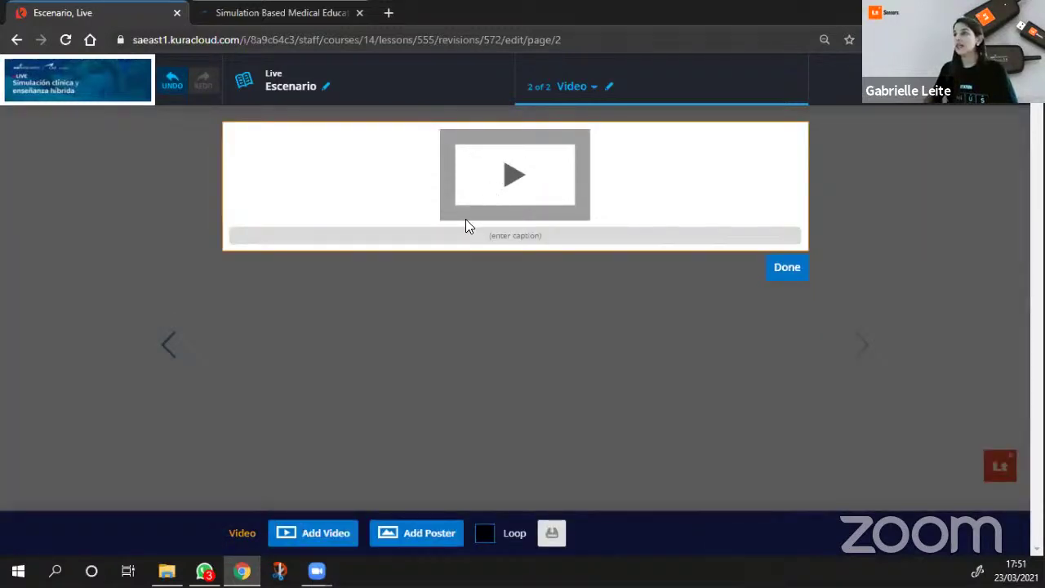
{"action": "left_click", "coordinate": [323, 532]}
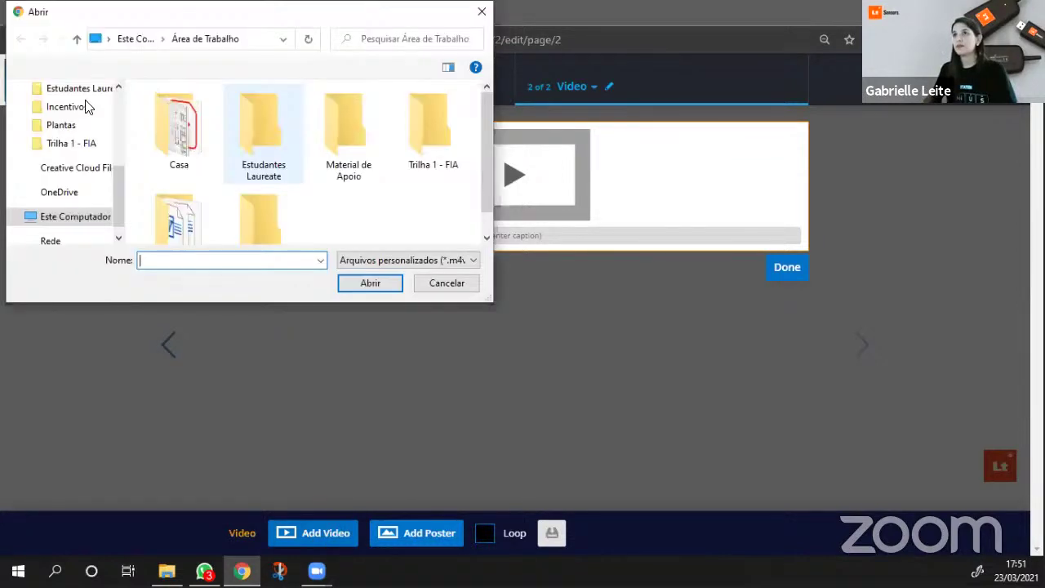
{"action": "scroll", "coordinate": [81, 104], "scroll_direction": "up", "scroll_amount": 1}
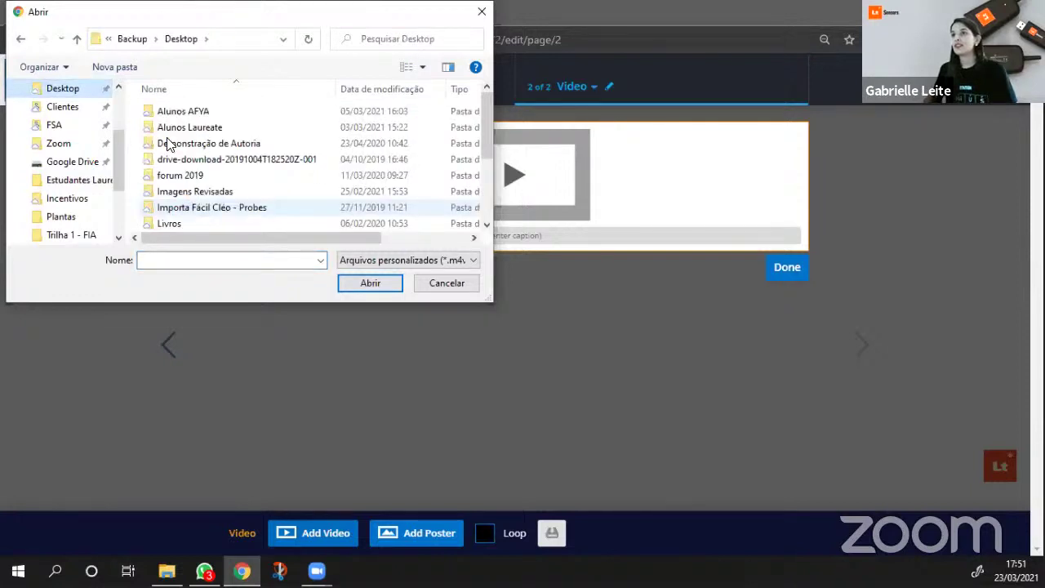
{"action": "scroll", "coordinate": [191, 114], "scroll_direction": "down", "scroll_amount": 2}
{"action": "double_click", "coordinate": [285, 129]}
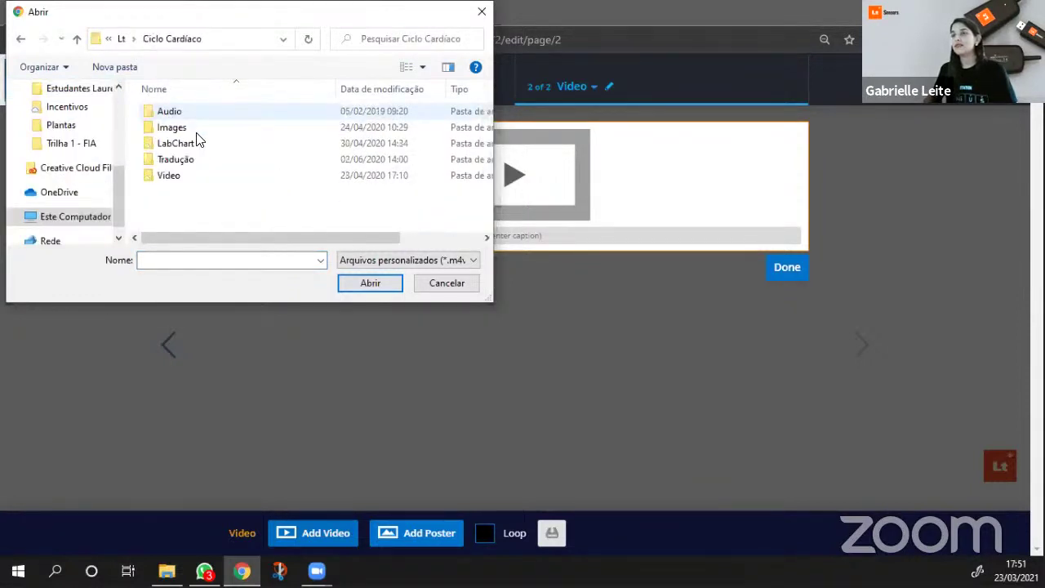
{"action": "double_click", "coordinate": [174, 112]}
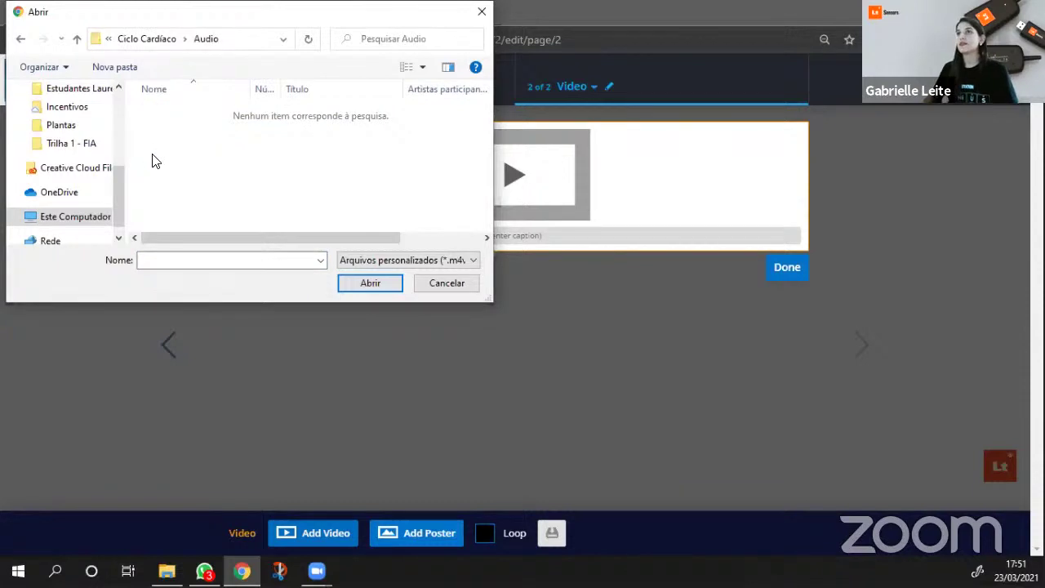
{"action": "key", "text": "BackSpace"}
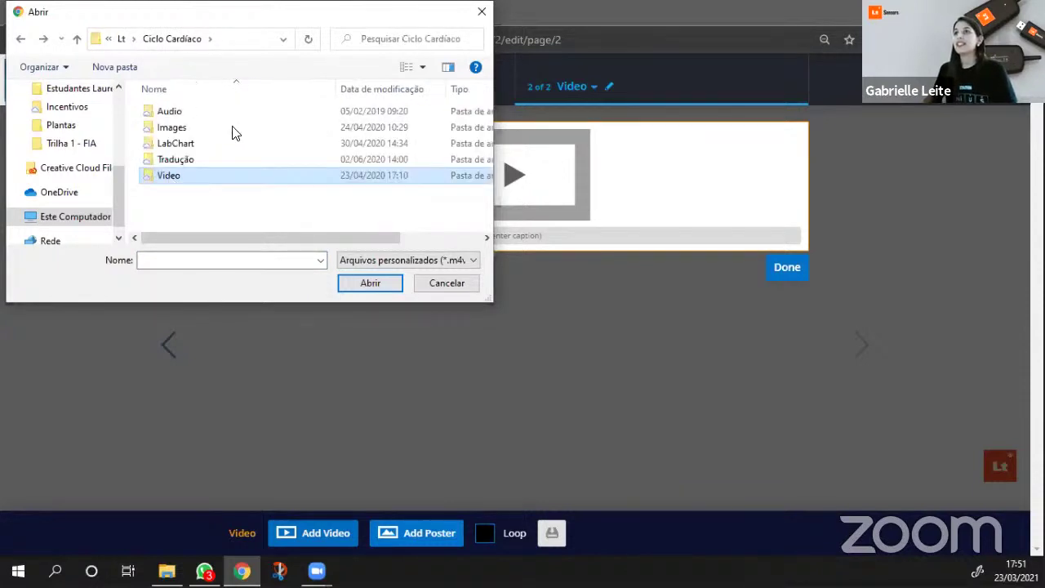
{"action": "key", "text": "Return"}
{"action": "left_click", "coordinate": [188, 130]}
{"action": "left_click_drag", "start_coordinate": [188, 131], "coordinate": [546, 176]}
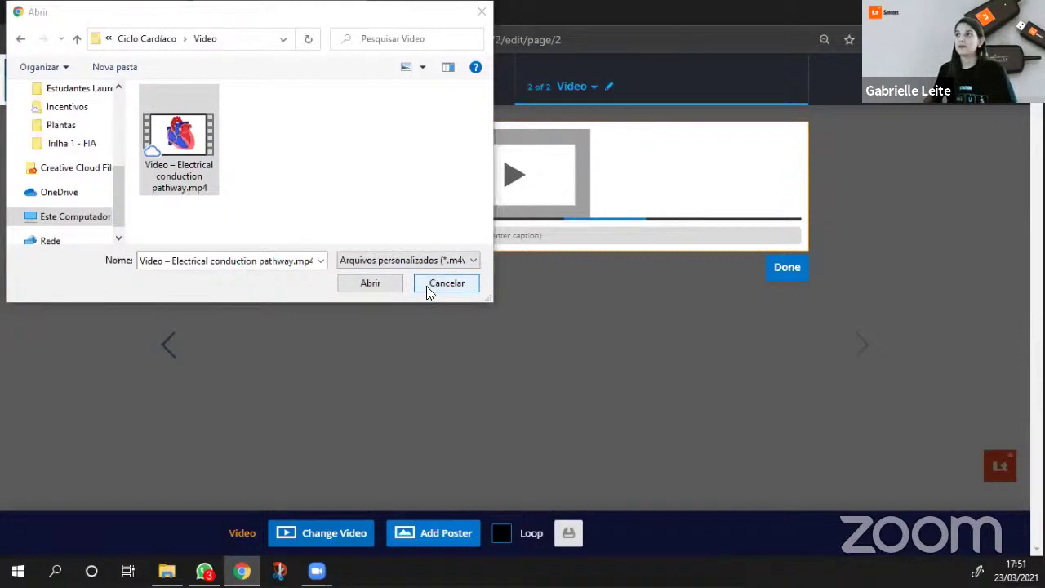
{"action": "left_click", "coordinate": [473, 287]}
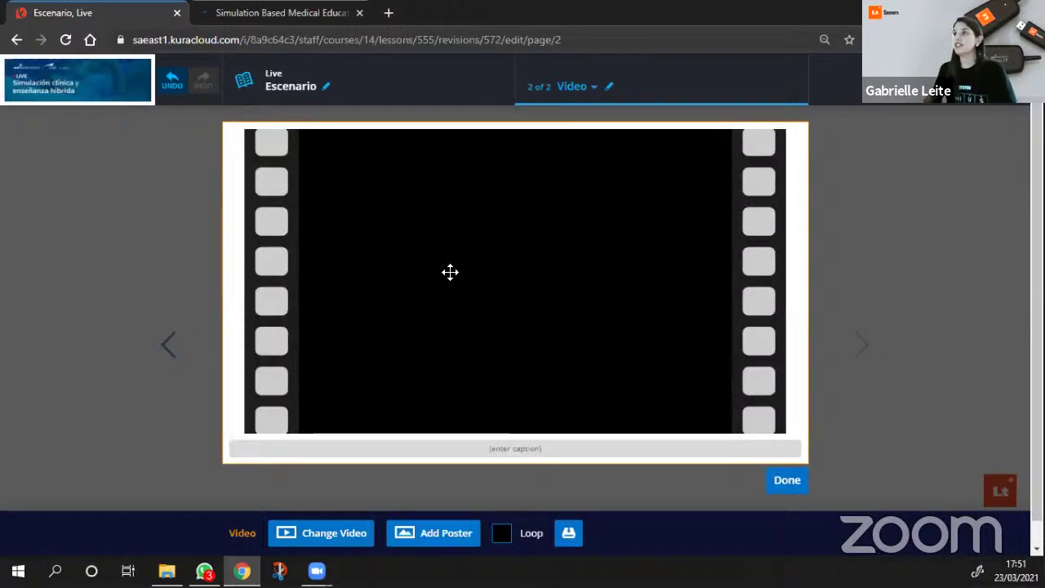
{"action": "key", "text": "Escape"}
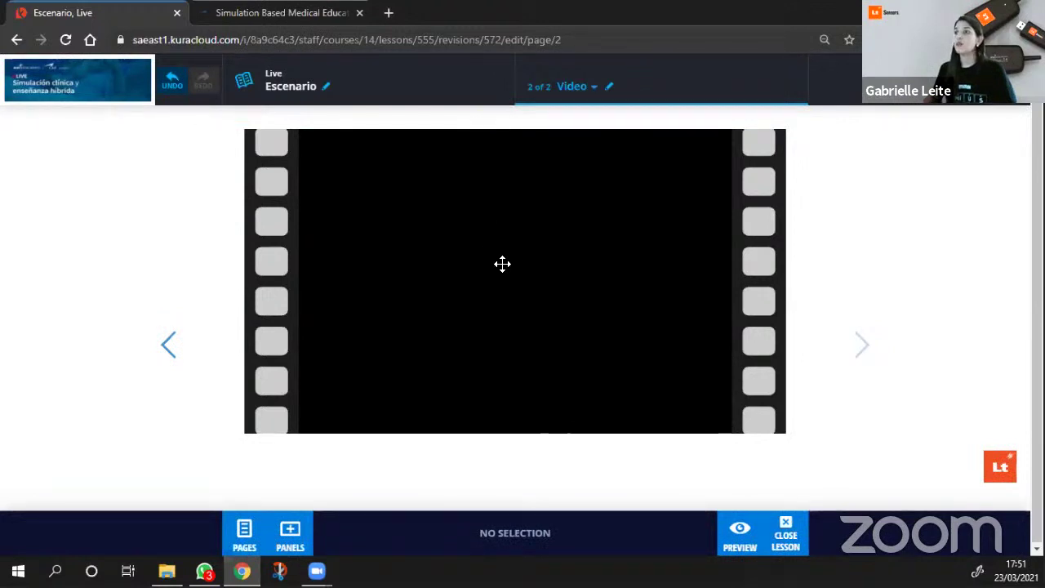
Add Poster image.jpg from the Ciclo Cardíaco Video folder as the video panel's poster and finish editing the panel.
{"action": "left_click", "coordinate": [456, 283]}
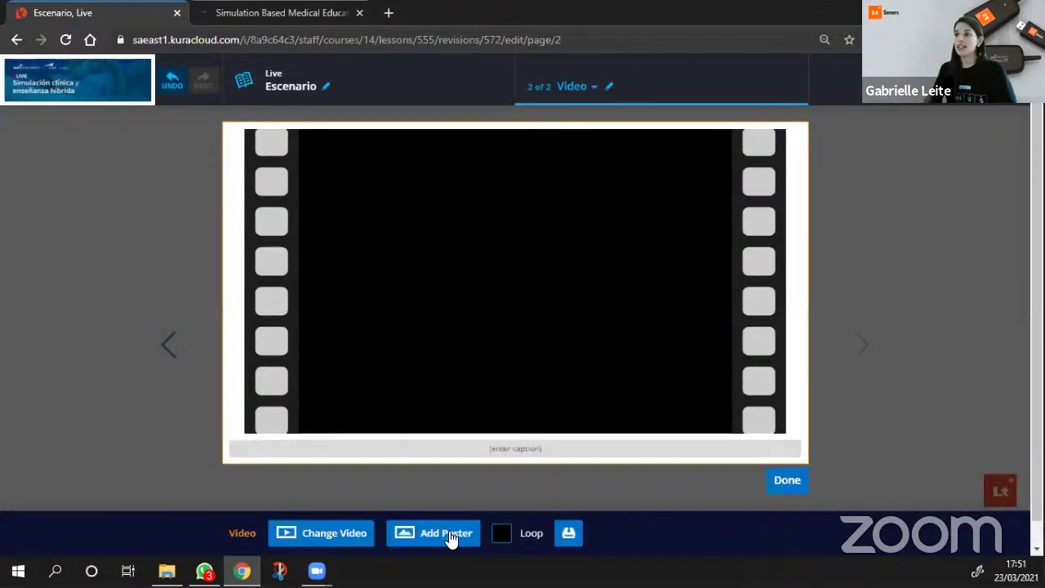
{"action": "left_click", "coordinate": [461, 159]}
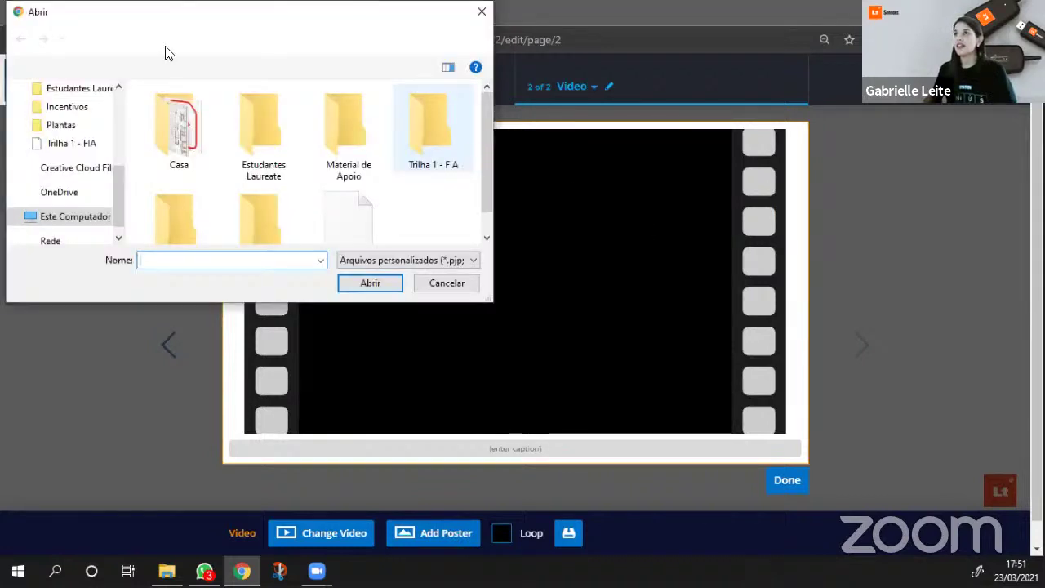
{"action": "scroll", "coordinate": [63, 112], "scroll_direction": "up", "scroll_amount": 1}
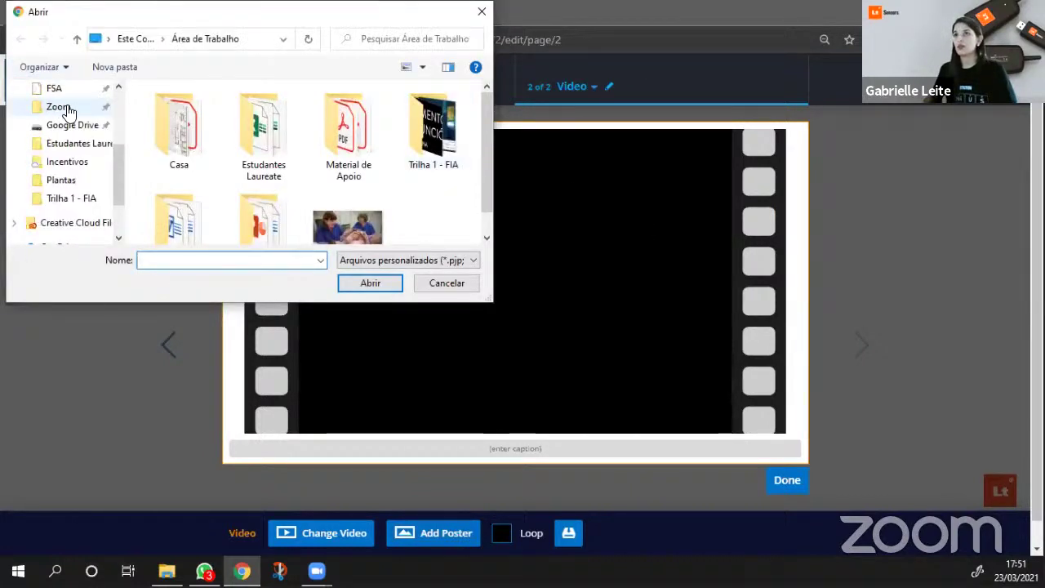
{"action": "scroll", "coordinate": [64, 109], "scroll_direction": "up", "scroll_amount": 1}
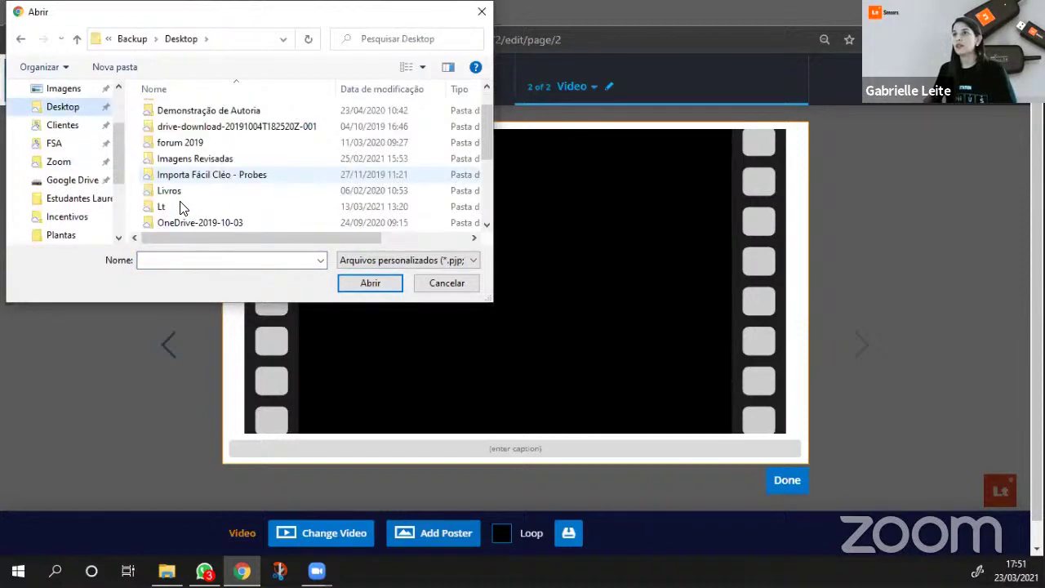
{"action": "double_click", "coordinate": [200, 204]}
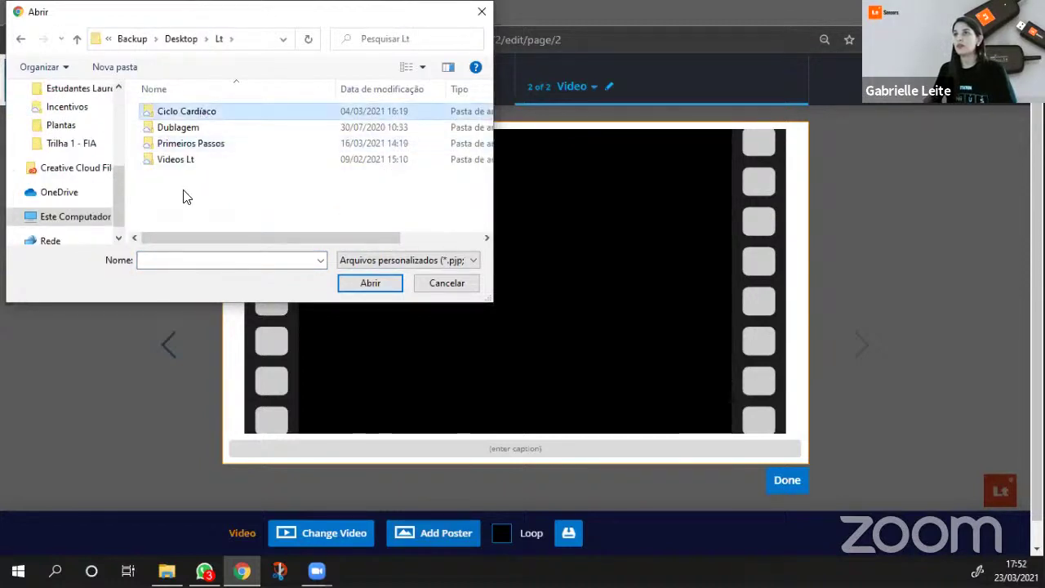
{"action": "key", "text": "Return"}
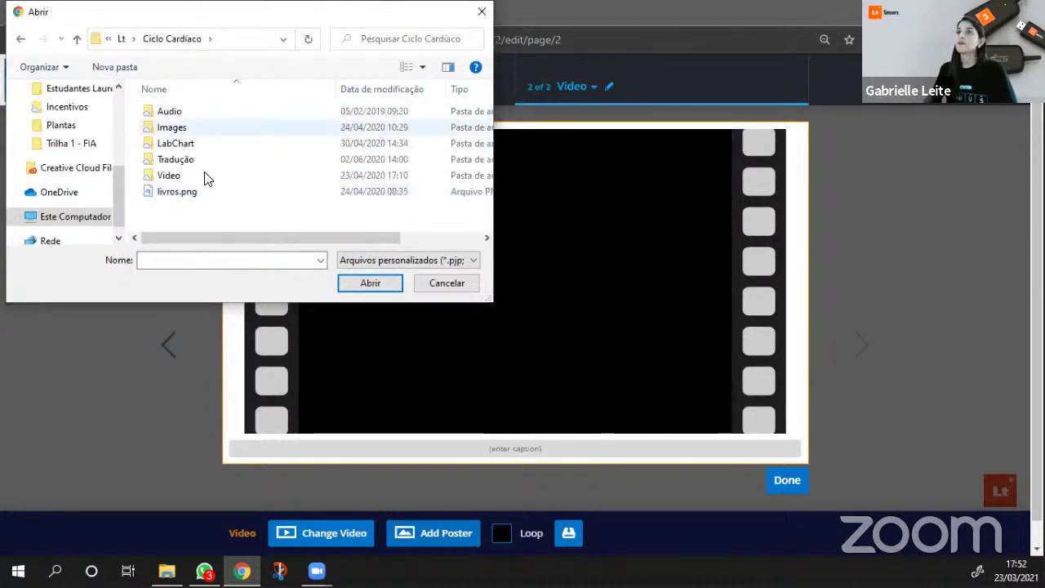
{"action": "key", "text": "Return"}
{"action": "key", "text": "BackSpace"}
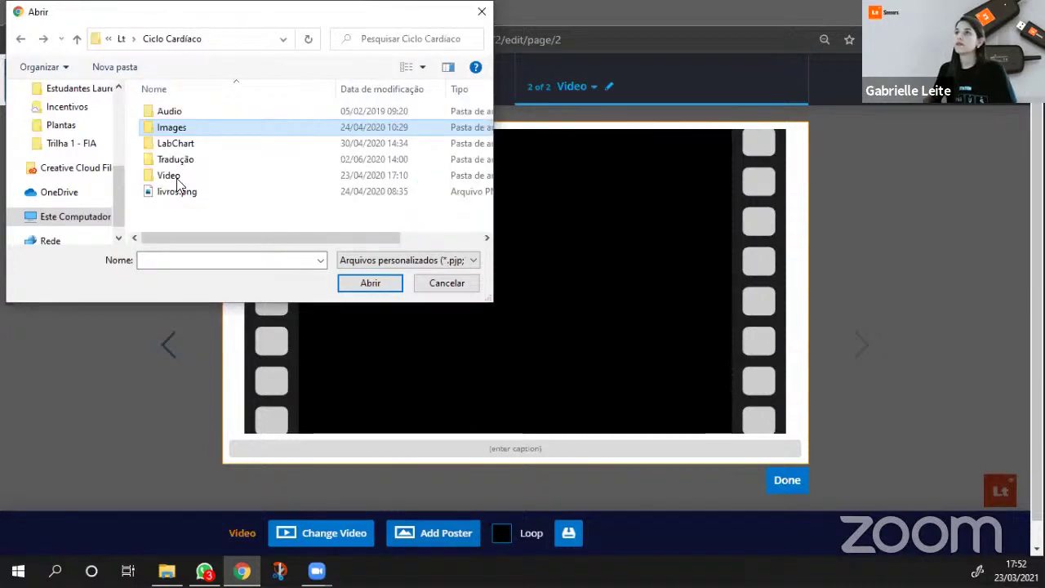
{"action": "left_click", "coordinate": [177, 179]}
{"action": "key", "text": "Return"}
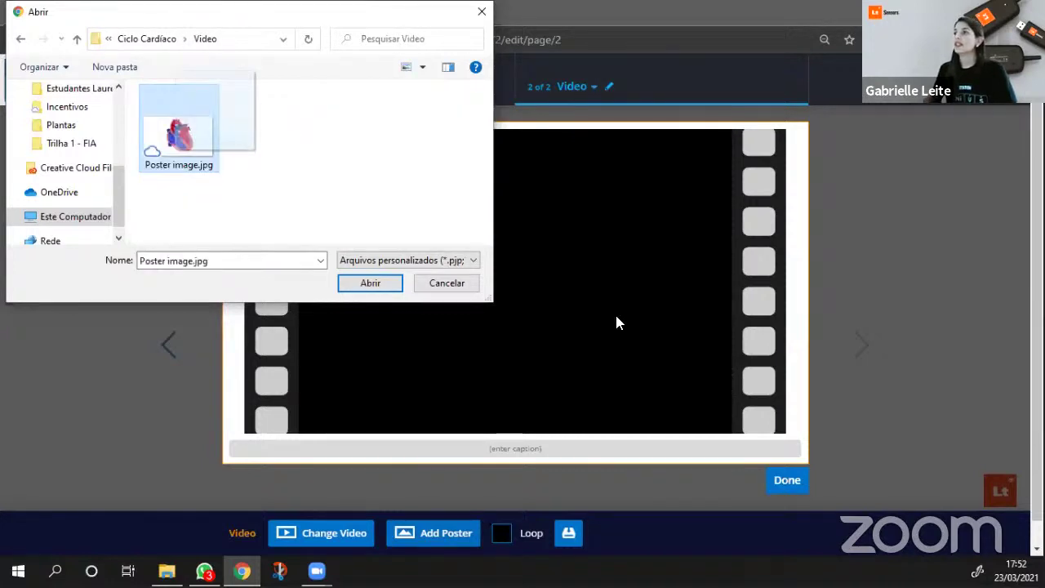
{"action": "left_click_drag", "start_coordinate": [553, 273], "coordinate": [367, 283]}
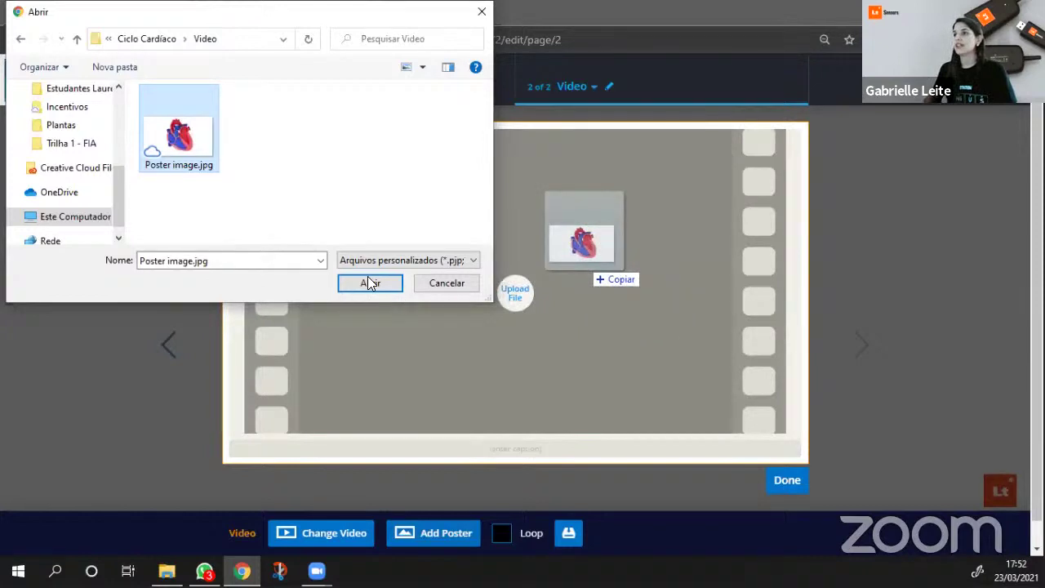
{"action": "left_click_drag", "start_coordinate": [435, 285], "coordinate": [480, 329]}
{"action": "left_click", "coordinate": [470, 287]}
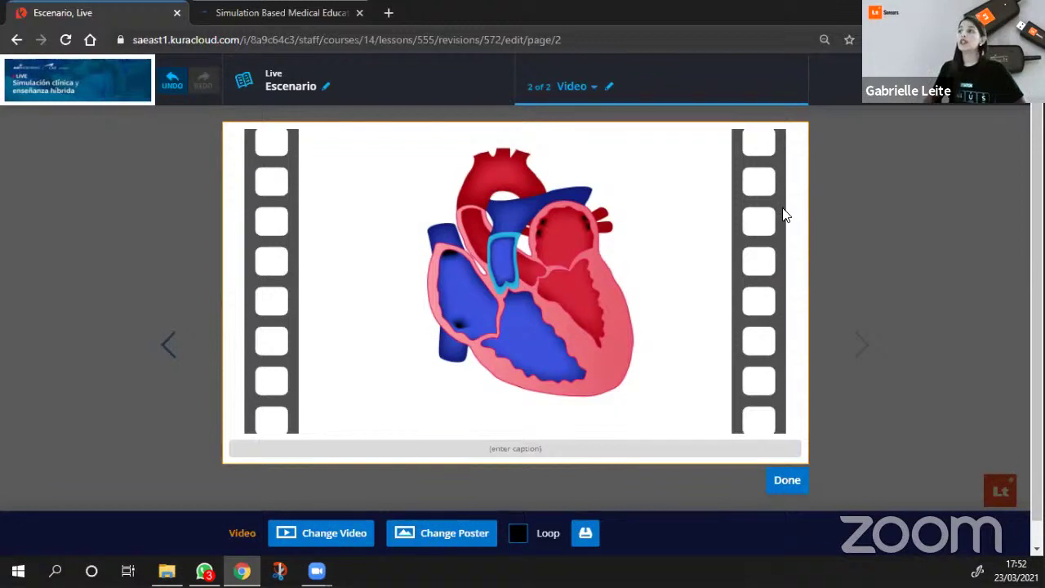
{"action": "scroll", "coordinate": [861, 192], "scroll_direction": "down", "scroll_amount": 1}
{"action": "left_click", "coordinate": [527, 218]}
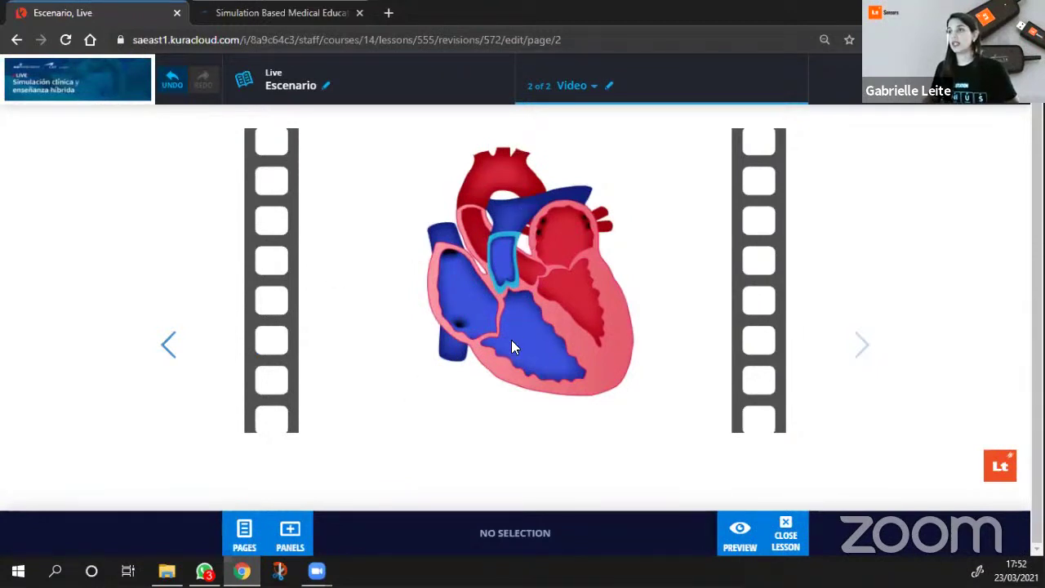
Look through the multimedia, question and sampling panel types available for the Video page without adding a panel.
{"action": "left_click", "coordinate": [291, 528]}
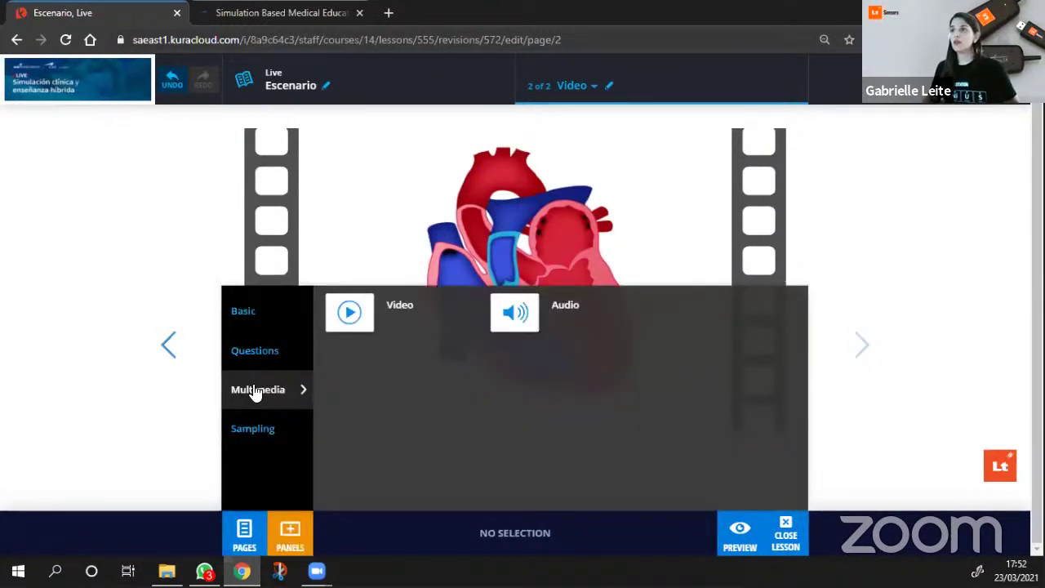
{"action": "left_click", "coordinate": [255, 350]}
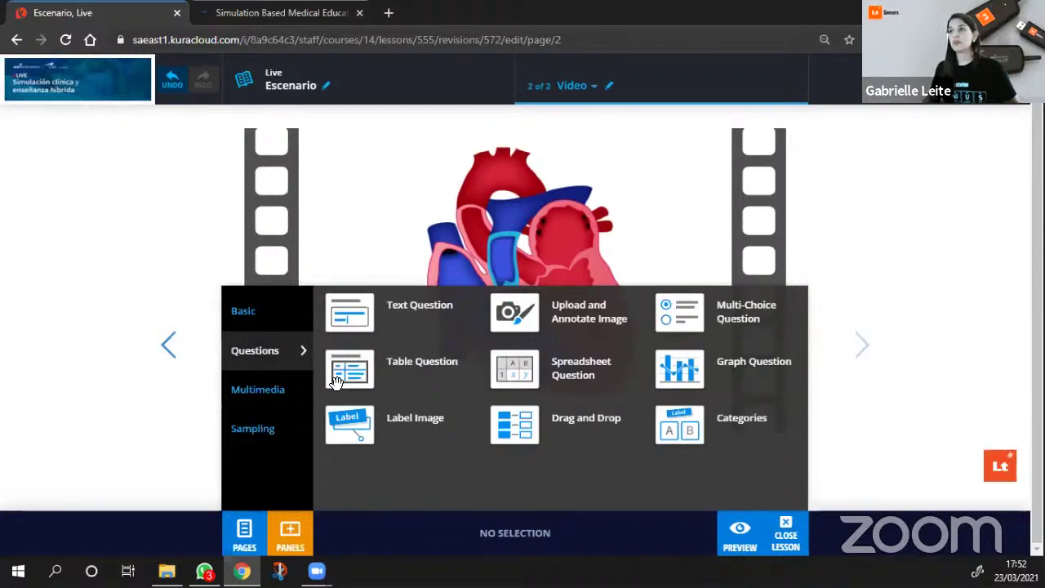
{"action": "left_click", "coordinate": [259, 429]}
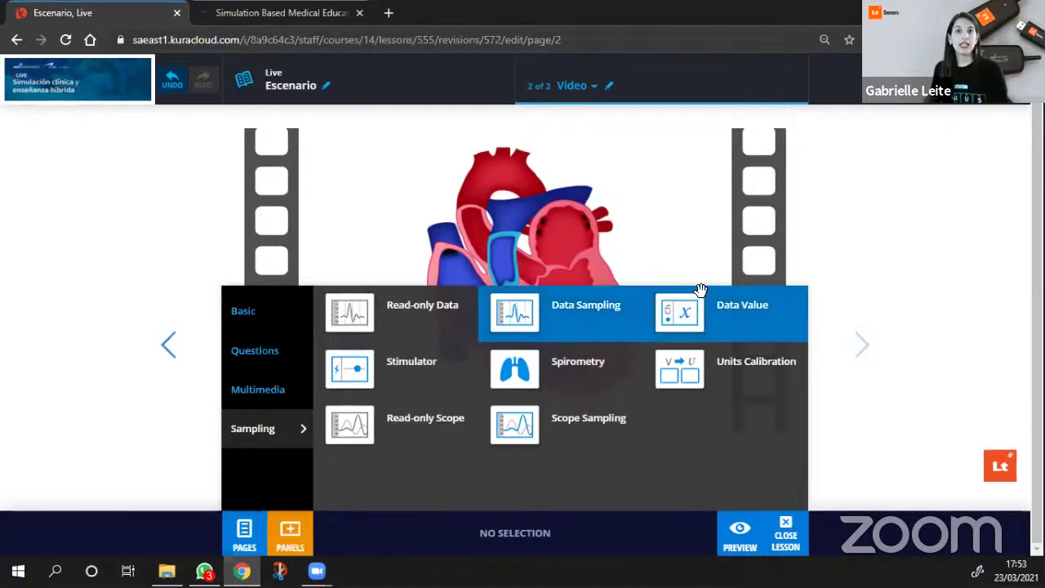
{"action": "left_click", "coordinate": [625, 265]}
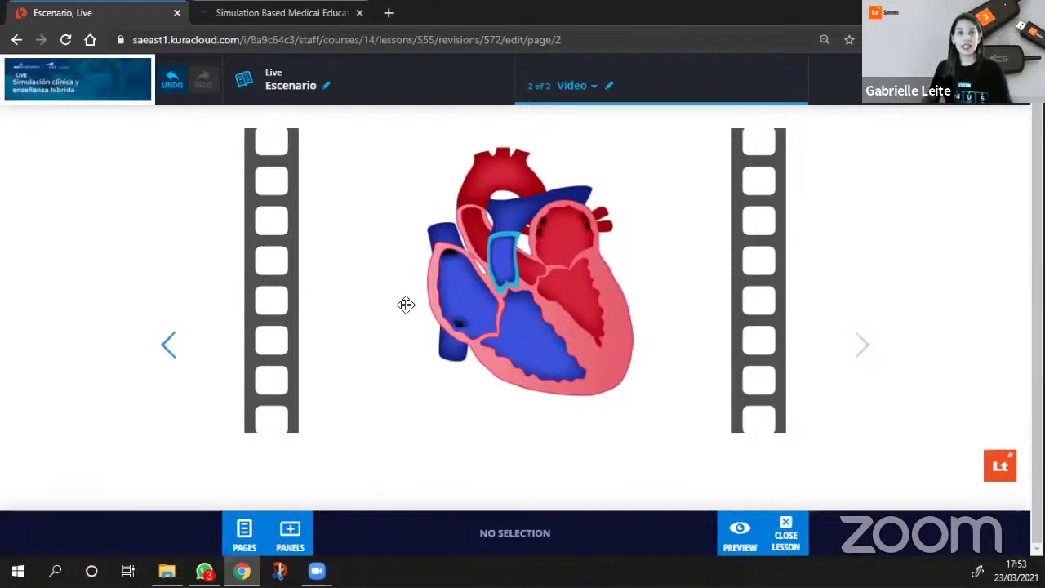
Close the Escenario lesson editor, publish the lesson to the Live course and return to the course overview.
{"action": "left_click", "coordinate": [798, 534]}
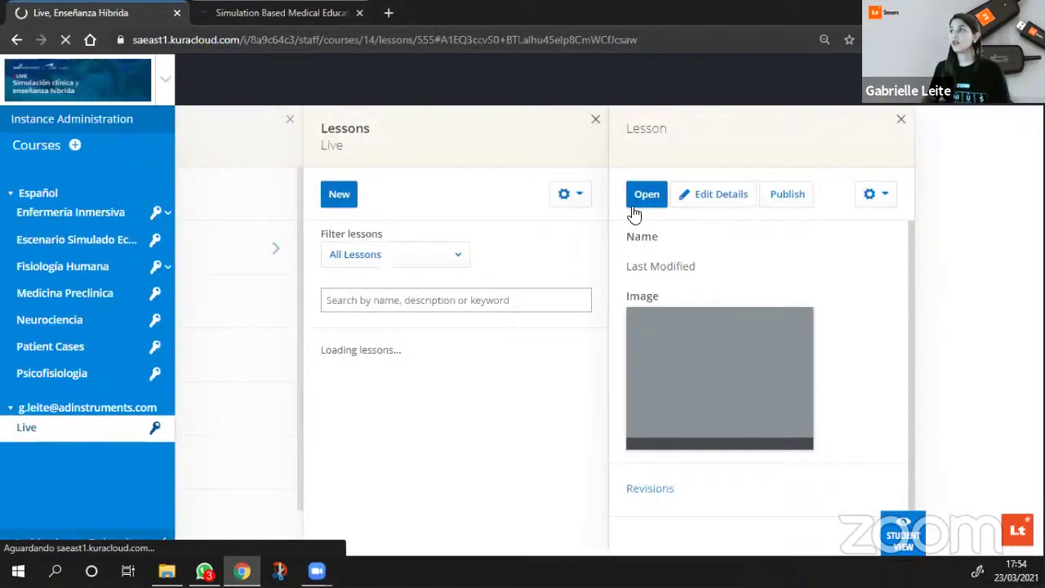
{"action": "left_click", "coordinate": [786, 197]}
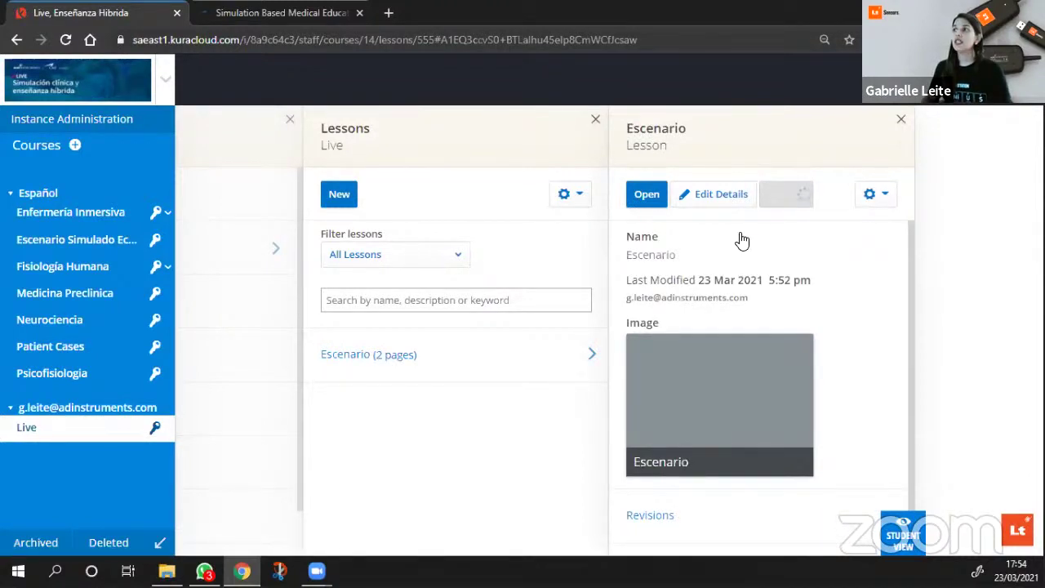
{"action": "key", "text": "Return"}
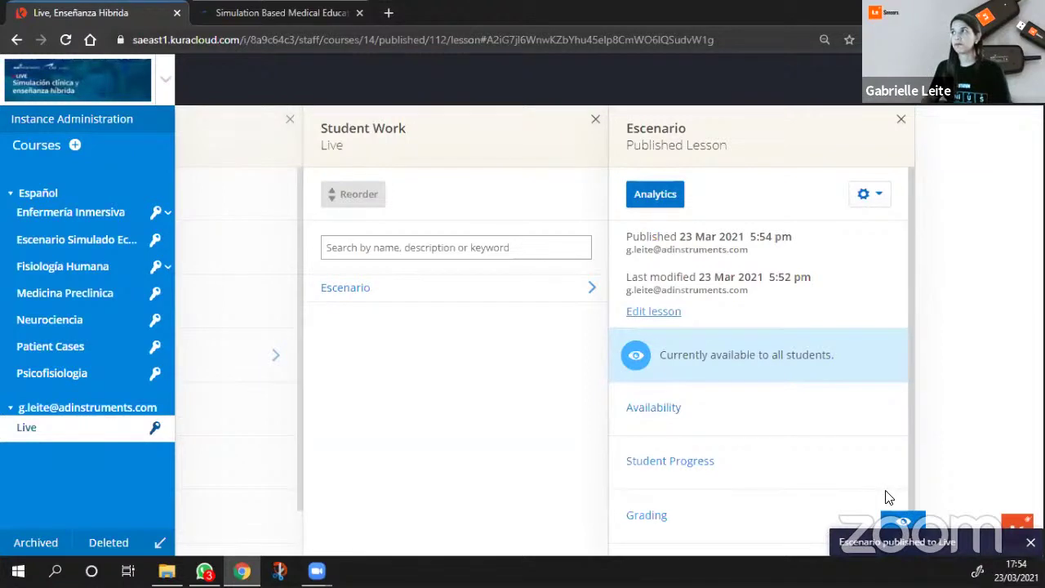
{"action": "left_click", "coordinate": [900, 120]}
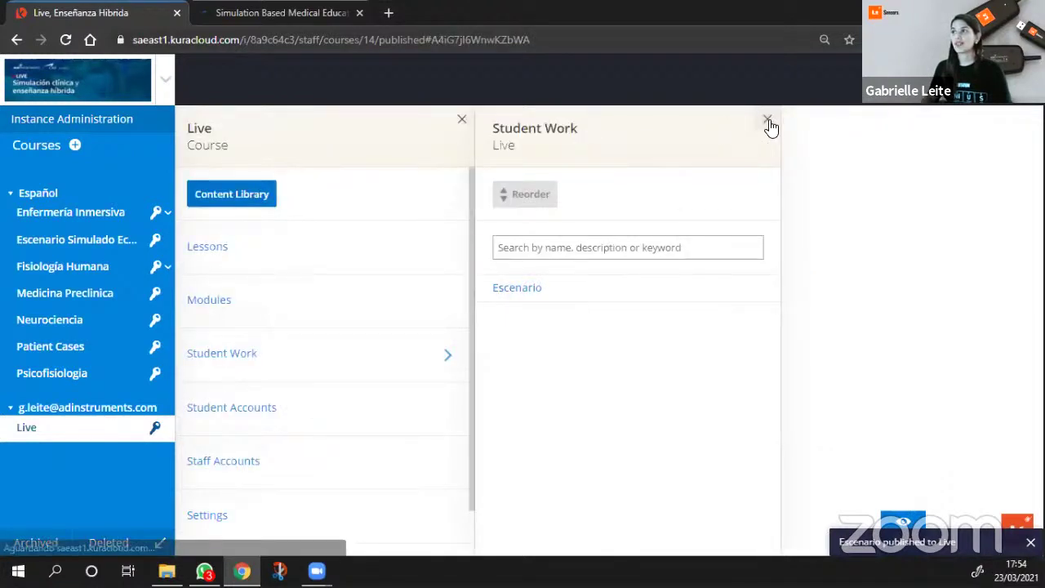
{"action": "left_click", "coordinate": [769, 119]}
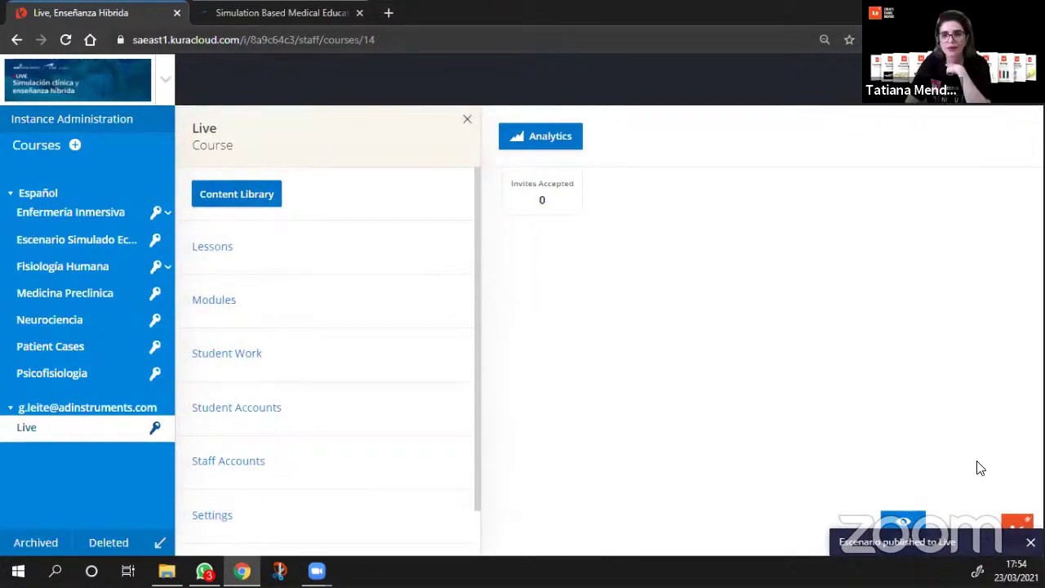